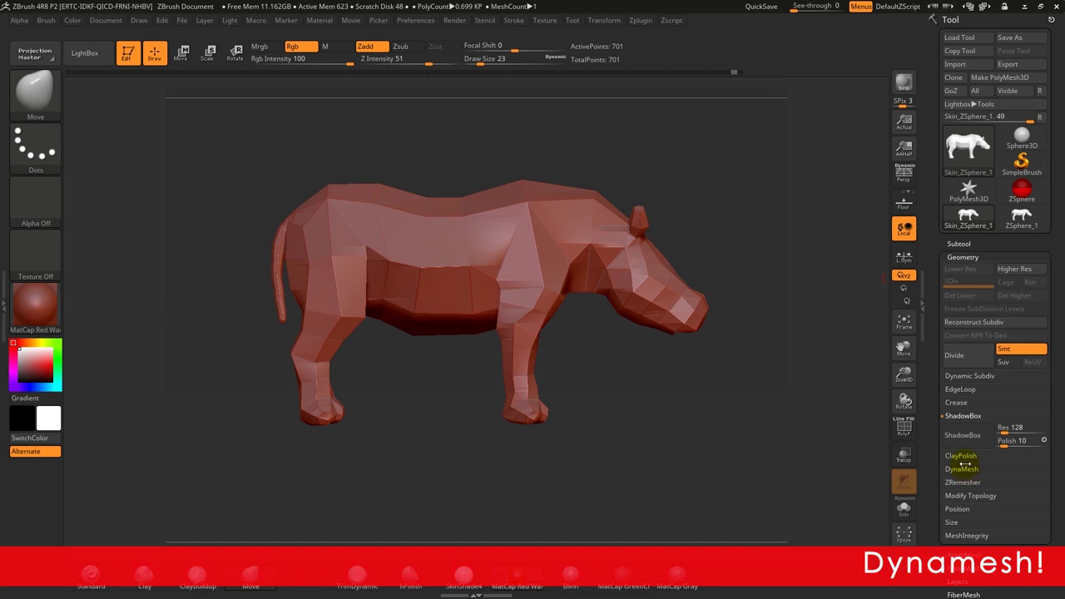
# - Try a low-resolution DynaMesh on the rhino, entering Resolution 32, then 56
pyautogui.click(963, 468)
pyautogui.click(948, 481)
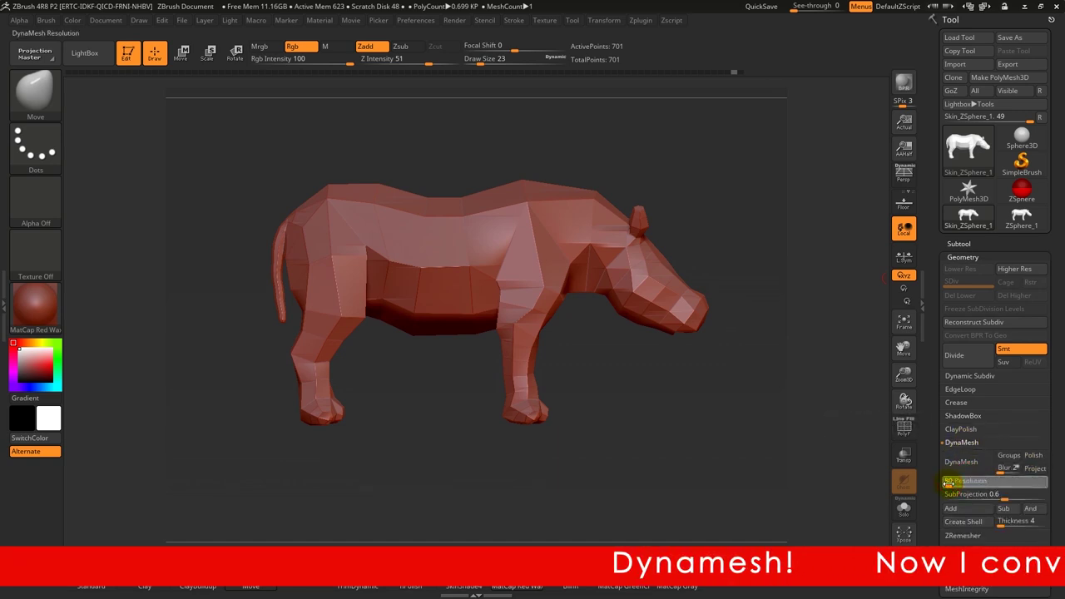
pyautogui.write('8032')
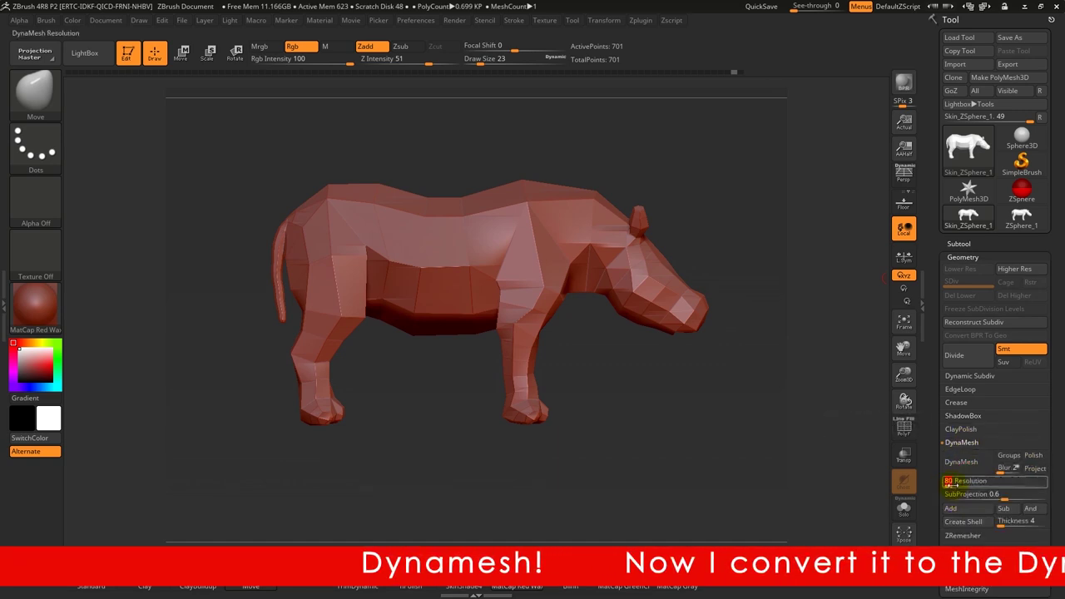
pyautogui.press('Return')
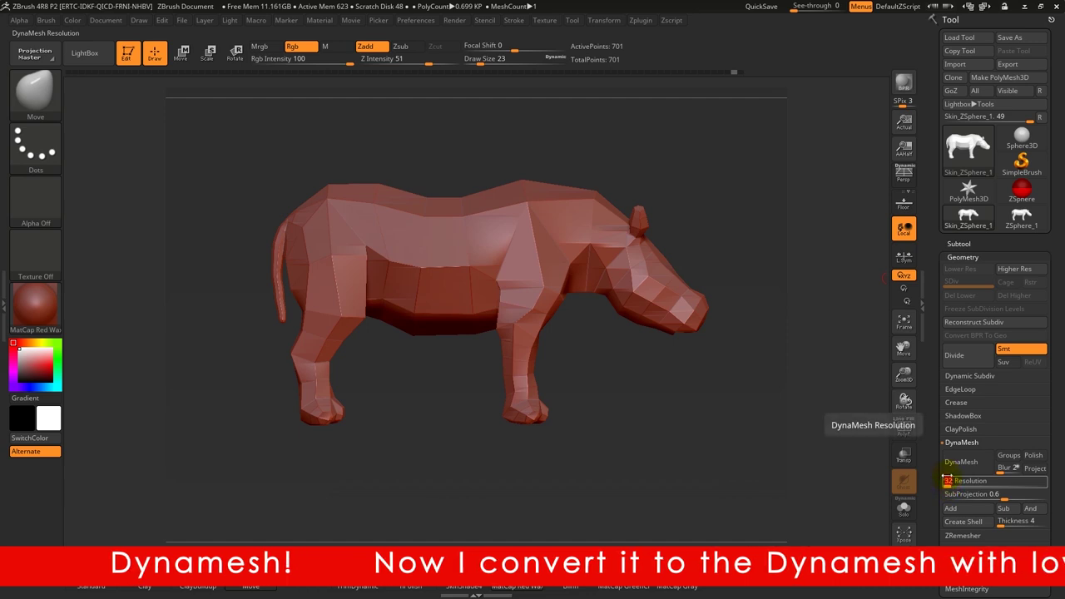
pyautogui.write('56')
pyautogui.press('Return')
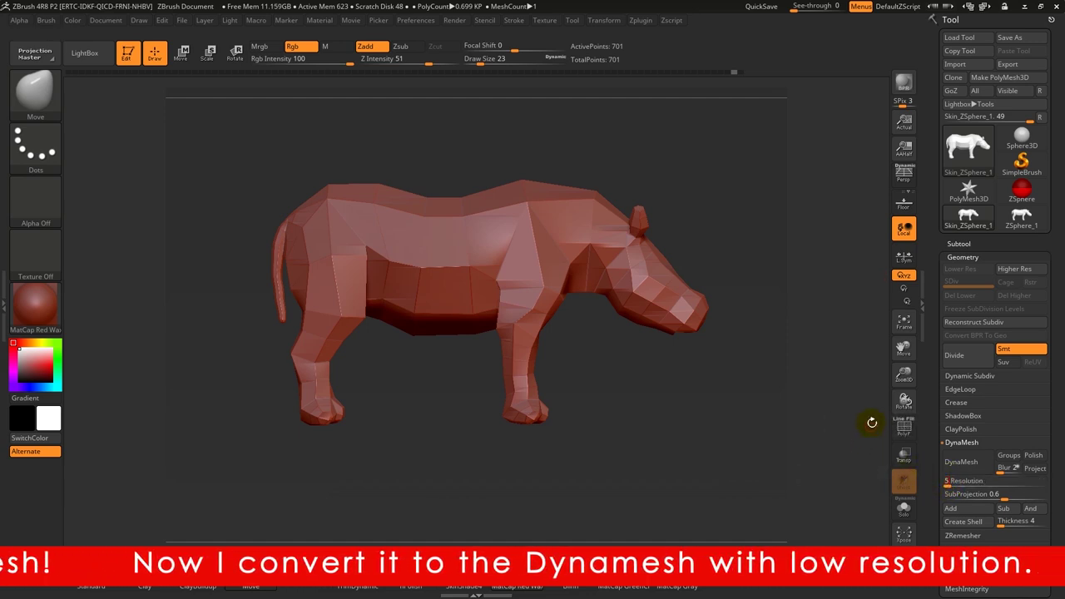
pyautogui.click(961, 461)
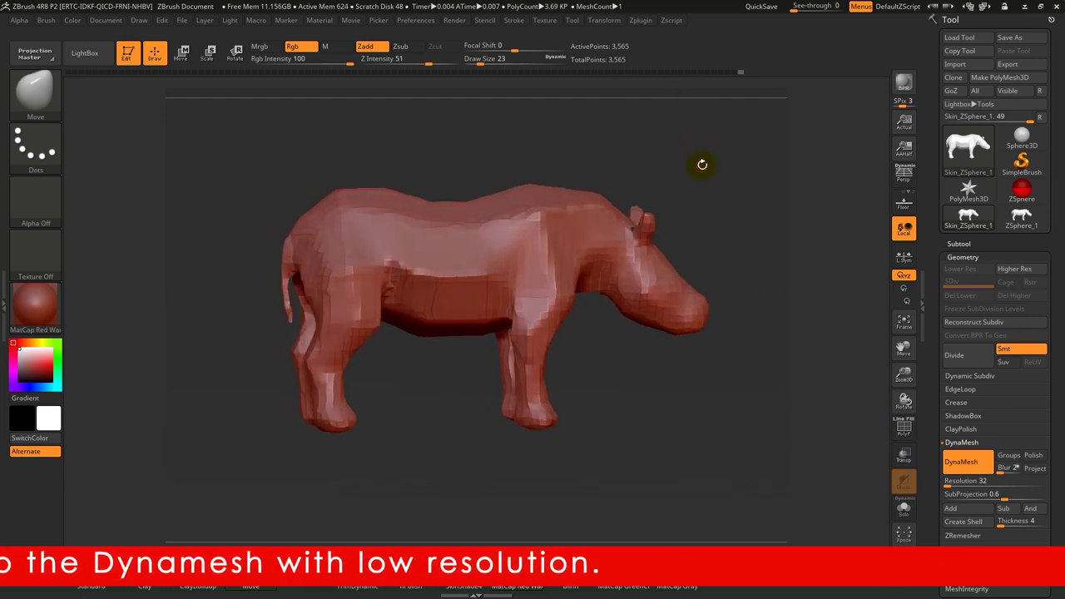
# - Undo the low-res remesh and DynaMesh at resolution 128, giving about 57,059 points
pyautogui.press('b')
pyautogui.press('m')
pyautogui.press('v')
pyautogui.moveTo(692, 161); pyautogui.dragTo(878, 321)
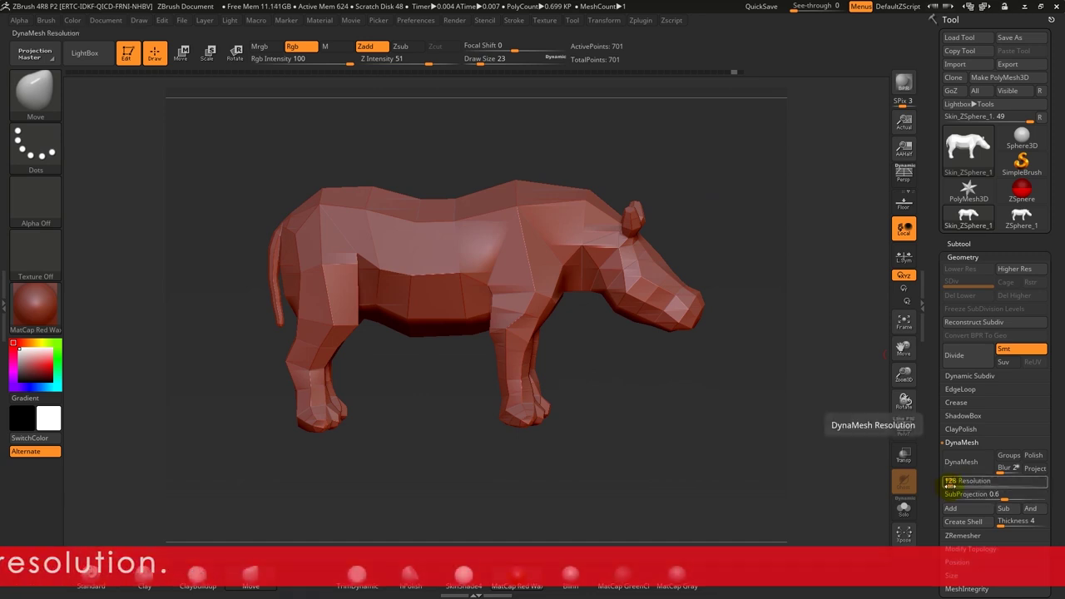
pyautogui.click(961, 461)
pyautogui.moveTo(637, 364); pyautogui.dragTo(683, 420)
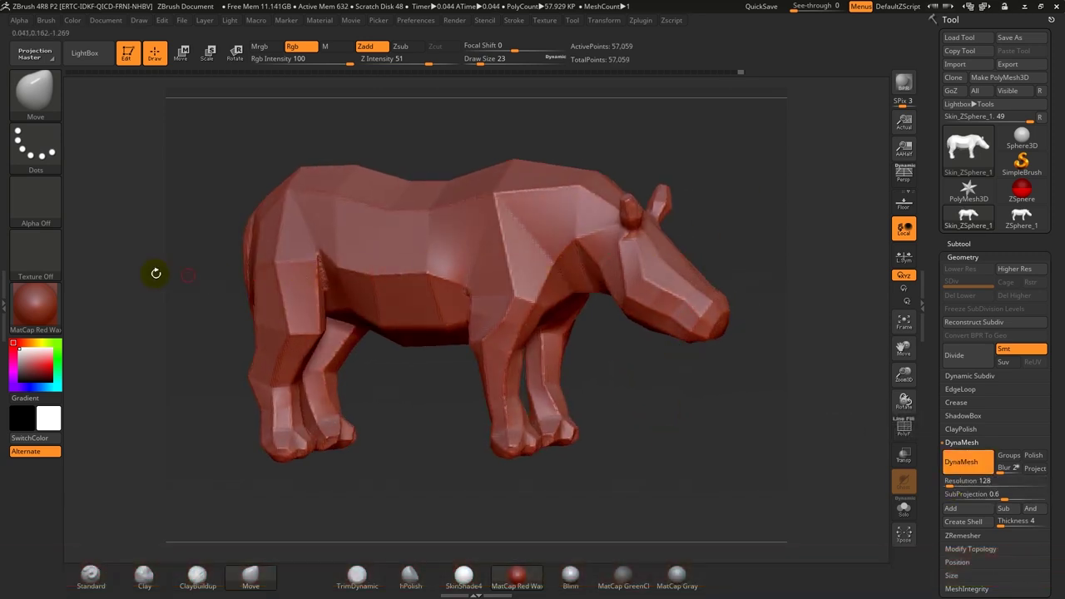
# - Apply the MatCap Gray material and set DynaMesh Resolution to 80
pyautogui.click(35, 306)
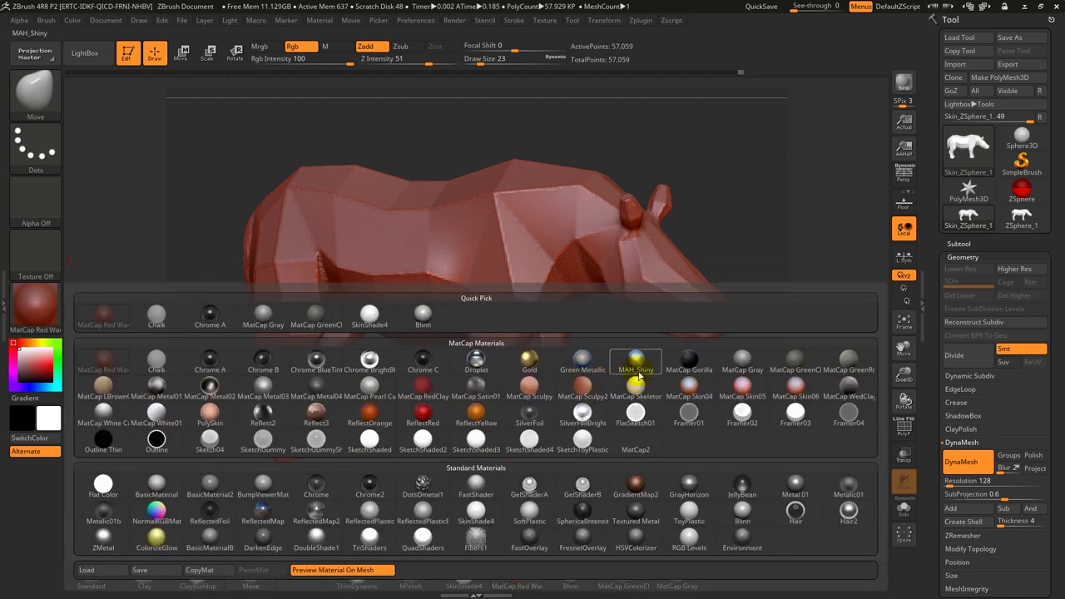
pyautogui.click(742, 362)
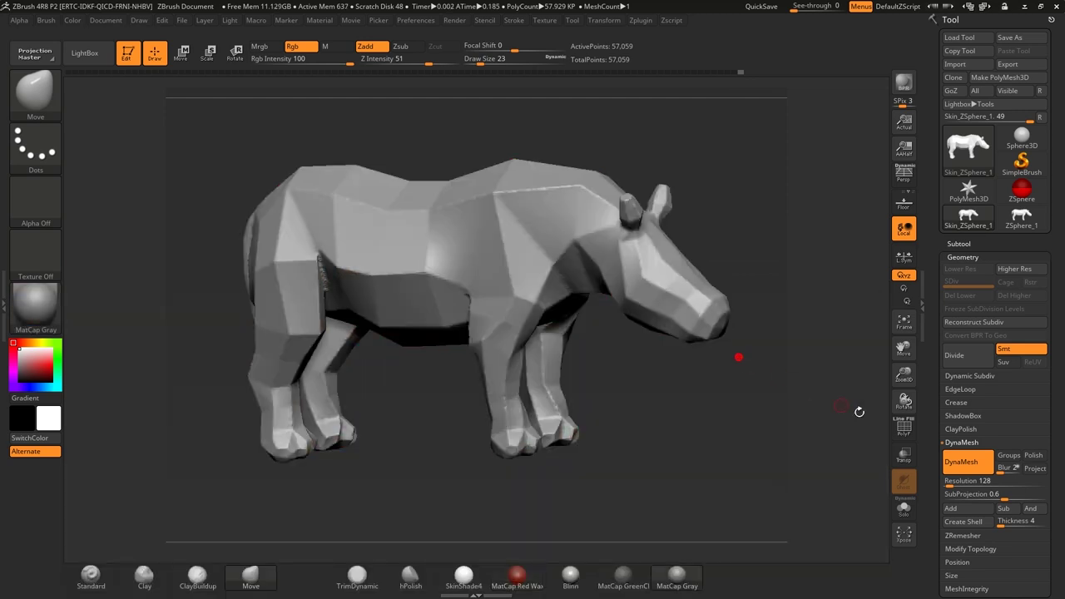
pyautogui.click(948, 482)
pyautogui.write('80')
pyautogui.press('Return')
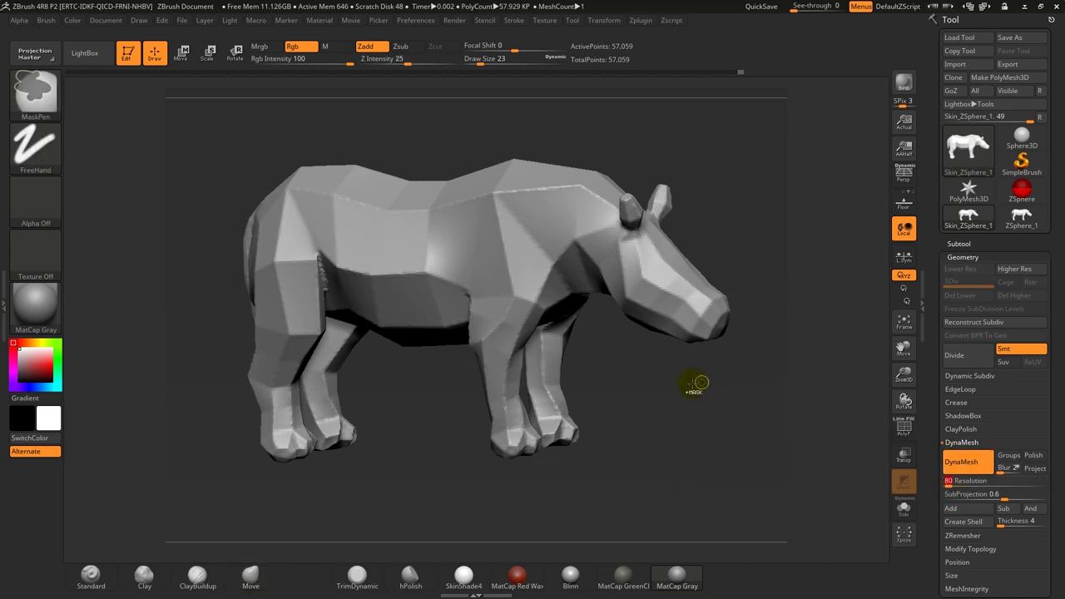
# - Orbit the rhino to a three-quarter front view and enlarge it in the viewport
pyautogui.keyDown('shift'); pyautogui.moveTo(690, 411); pyautogui.dragTo(681, 345); pyautogui.keyUp('shift')
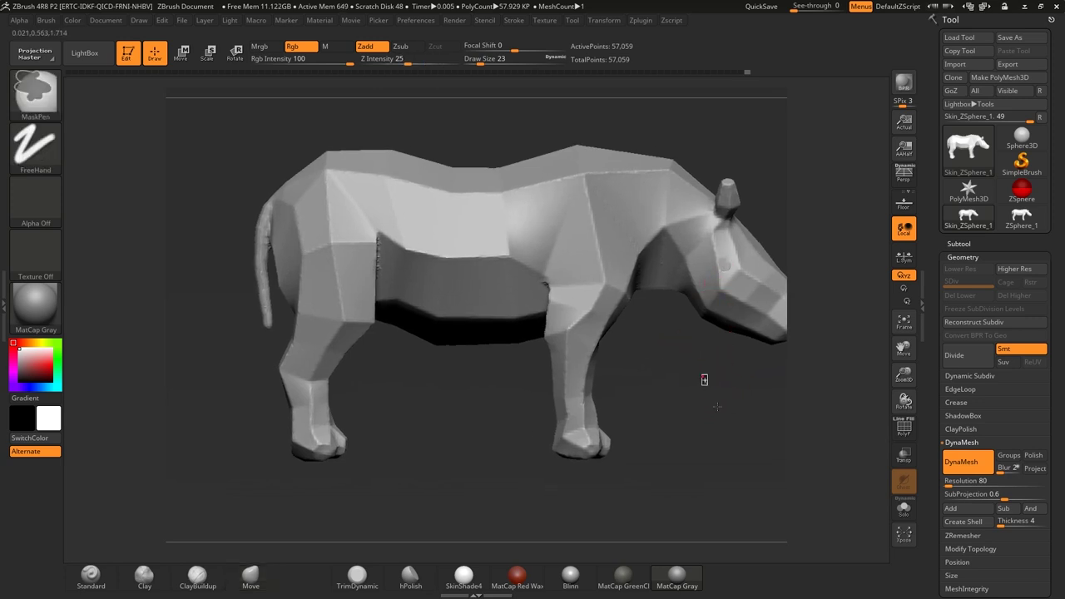
pyautogui.moveTo(715, 412)
pyautogui.mouseDown()
pyautogui.moveTo(687, 431)
pyautogui.moveTo(702, 368)
pyautogui.mouseUp()
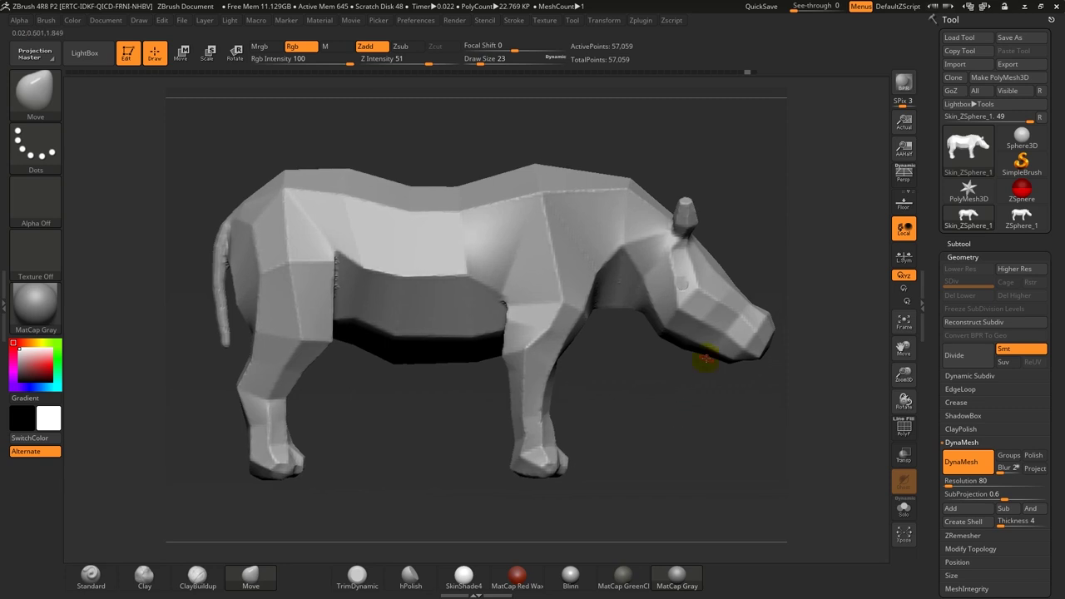
pyautogui.moveTo(690, 420); pyautogui.dragTo(684, 369)
pyautogui.press('space')
pyautogui.moveTo(789, 154)
pyautogui.keyDown('shift'); pyautogui.mouseDown()
pyautogui.moveTo(683, 147)
pyautogui.moveTo(657, 166)
pyautogui.mouseUp(); pyautogui.keyUp('shift')
pyautogui.press('space')
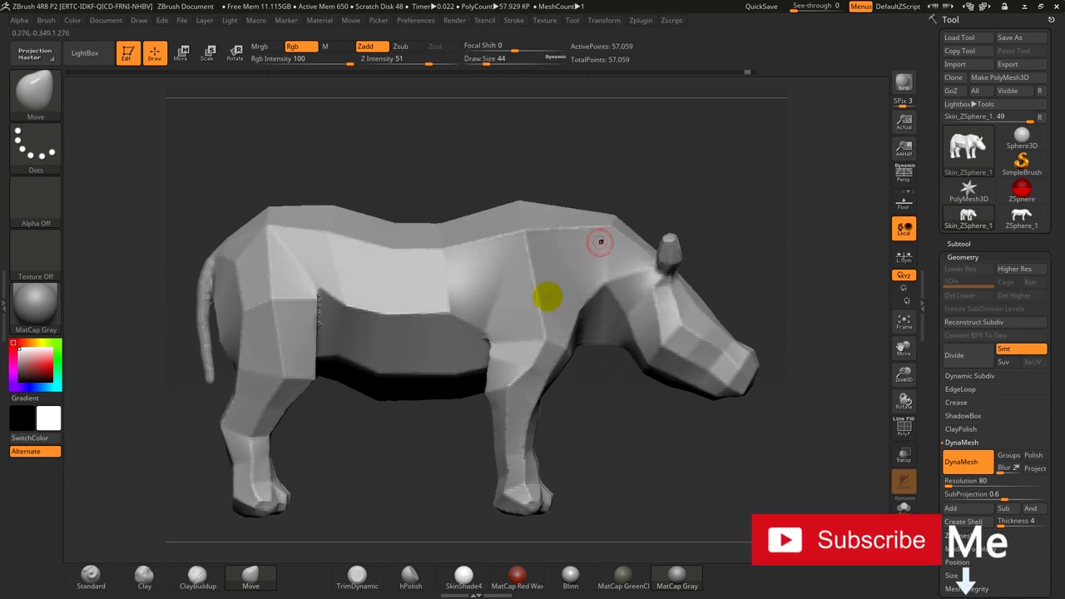
# - With ClayBuildup at Draw Size 74, smooth the rhino's shoulder and back
pyautogui.click(196, 576)
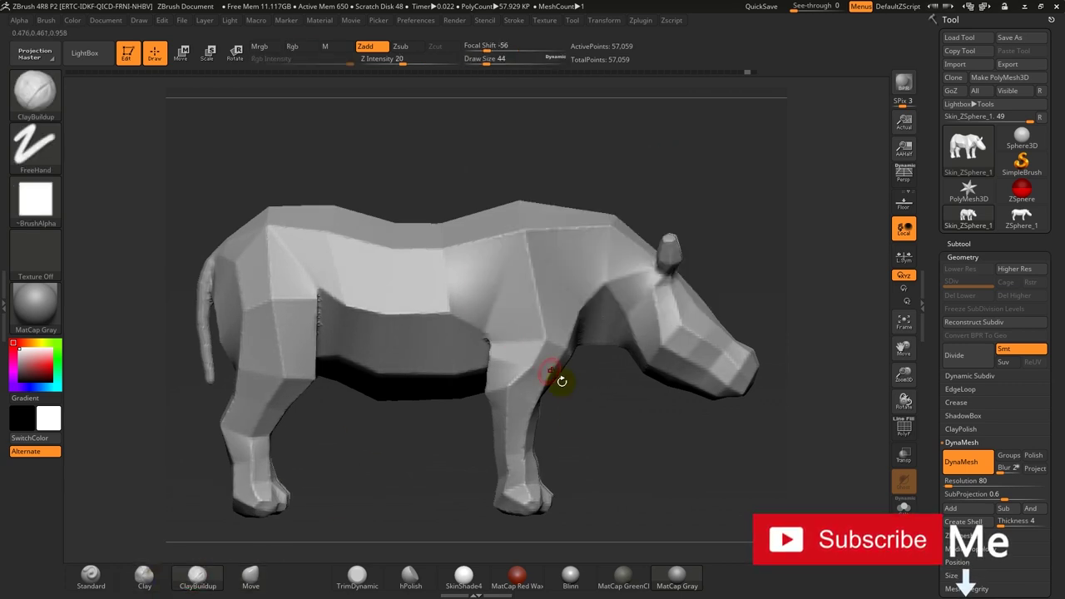
pyautogui.keyDown('alt'); pyautogui.moveTo(561, 380); pyautogui.dragTo(599, 430); pyautogui.keyUp('alt')
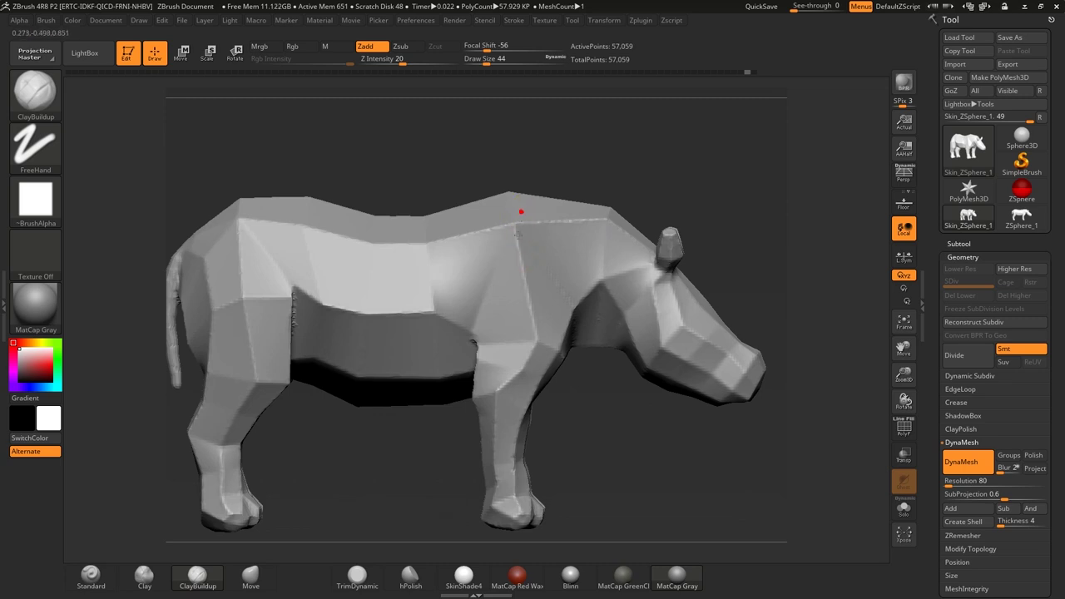
pyautogui.moveTo(518, 226); pyautogui.dragTo(573, 216, button='right')
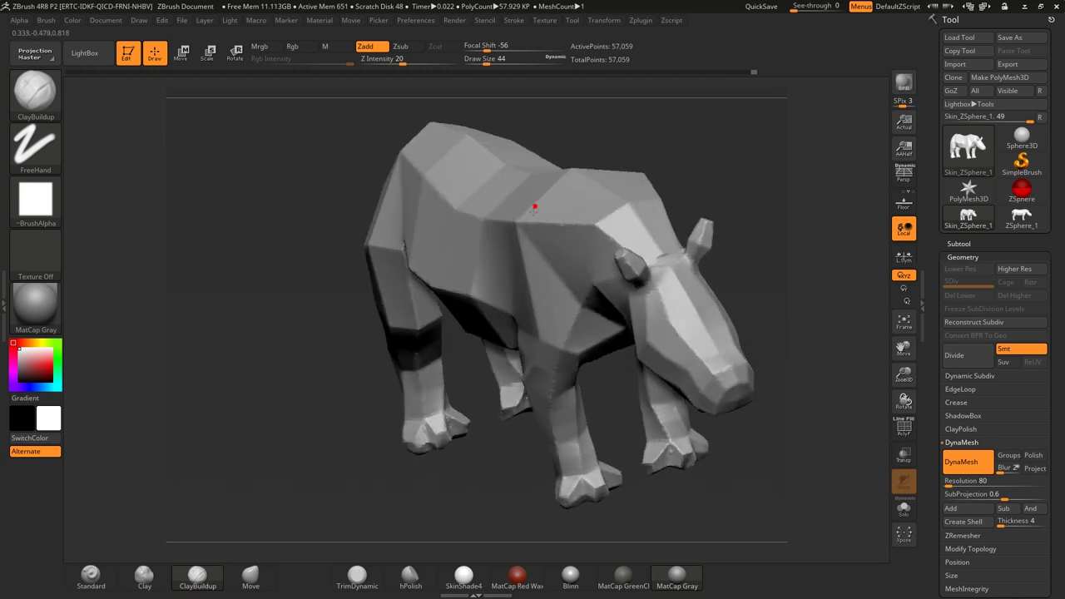
pyautogui.keyDown('shift'); pyautogui.moveTo(465, 474); pyautogui.dragTo(471, 466, button='right'); pyautogui.keyUp('shift')
pyautogui.moveTo(477, 225)
pyautogui.keyDown('shift'); pyautogui.mouseDown()
pyautogui.moveTo(442, 238)
pyautogui.moveTo(399, 291)
pyautogui.mouseUp(); pyautogui.keyUp('shift')
pyautogui.press('space')
pyautogui.moveTo(457, 146); pyautogui.dragTo(491, 145)
pyautogui.moveTo(316, 233)
pyautogui.keyDown('shift'); pyautogui.mouseDown()
pyautogui.moveTo(301, 307)
pyautogui.moveTo(355, 247)
pyautogui.moveTo(381, 283)
pyautogui.moveTo(409, 254)
pyautogui.mouseUp(); pyautogui.keyUp('shift')
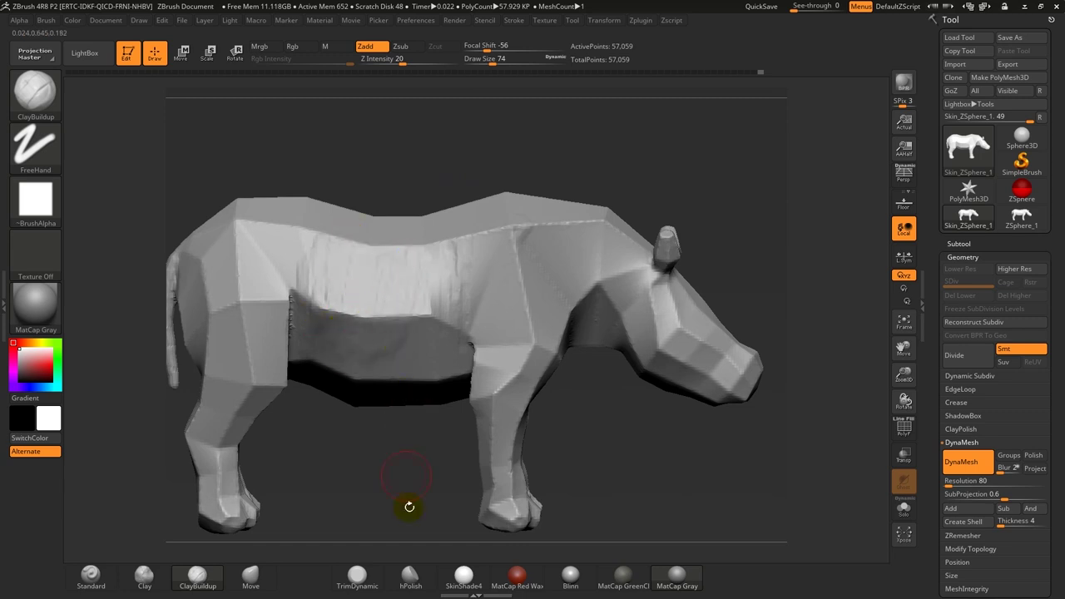
# - Smooth the rhino's head and snout, rotating around toward the front
pyautogui.moveTo(409, 505); pyautogui.dragTo(412, 491)
pyautogui.moveTo(566, 486); pyautogui.dragTo(612, 497)
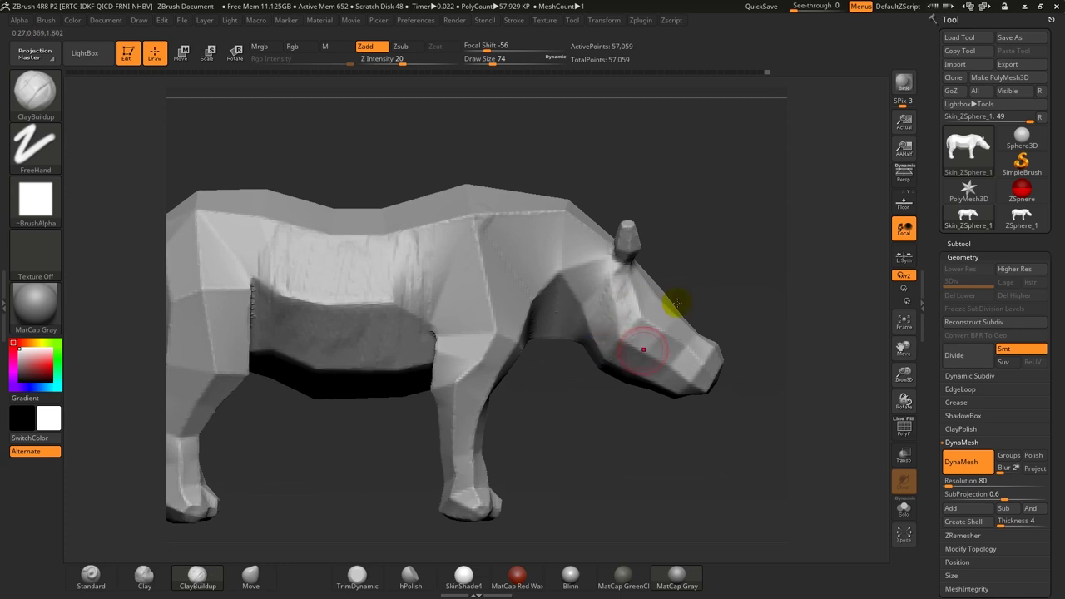
pyautogui.moveTo(643, 350); pyautogui.dragTo(624, 336, button='right')
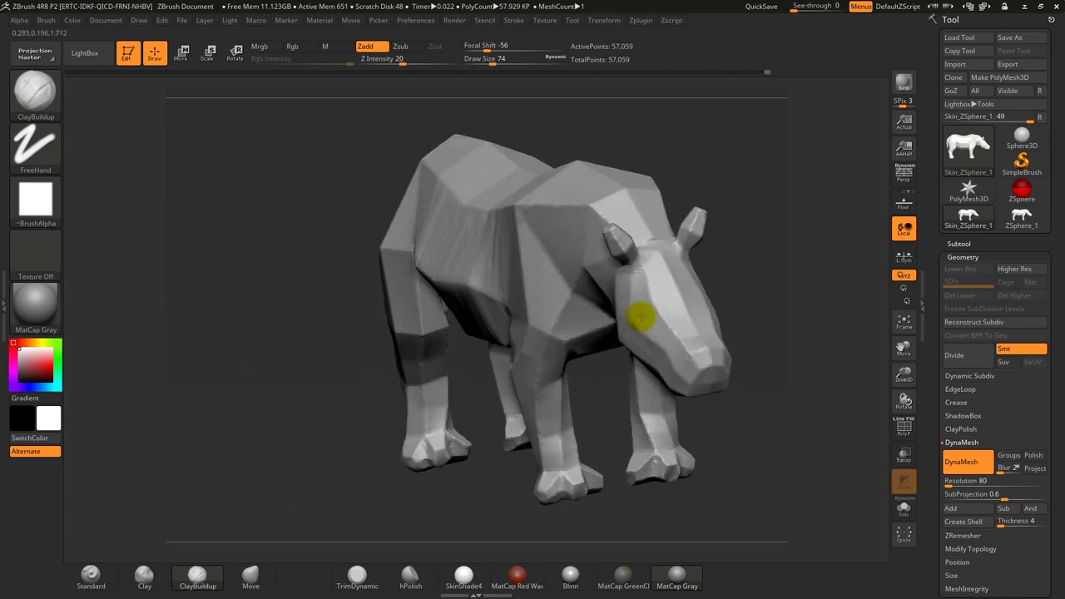
pyautogui.moveTo(682, 324)
pyautogui.mouseDown()
pyautogui.moveTo(665, 291)
pyautogui.moveTo(678, 321)
pyautogui.moveTo(646, 297)
pyautogui.moveTo(666, 350)
pyautogui.mouseUp()
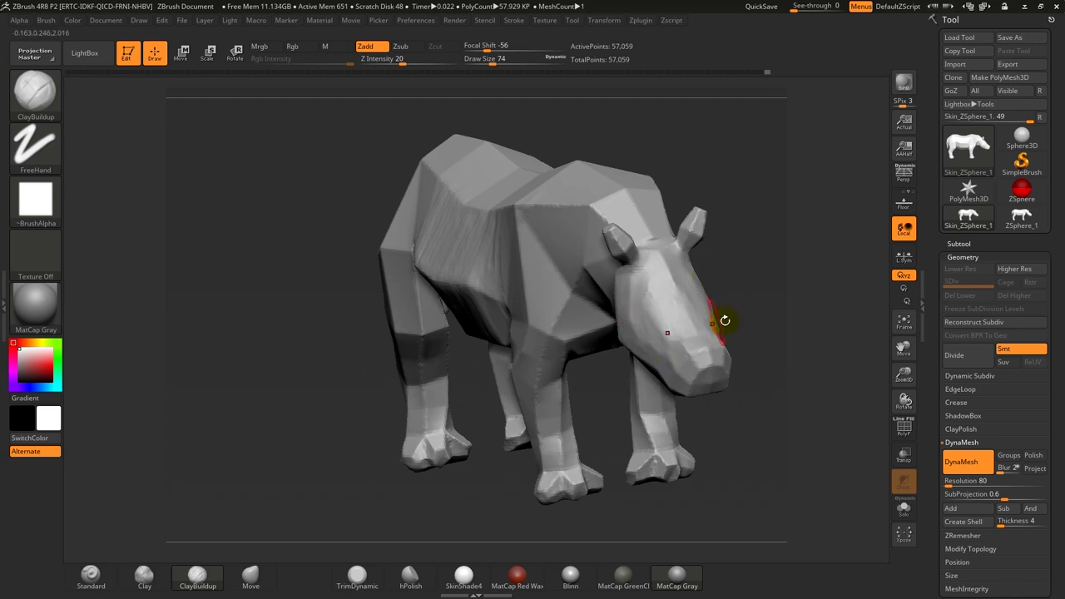
pyautogui.moveTo(721, 316); pyautogui.dragTo(674, 348, button='right')
pyautogui.moveTo(669, 364)
pyautogui.mouseDown()
pyautogui.moveTo(682, 333)
pyautogui.moveTo(649, 252)
pyautogui.mouseUp()
pyautogui.moveTo(752, 218); pyautogui.dragTo(620, 277, button='right')
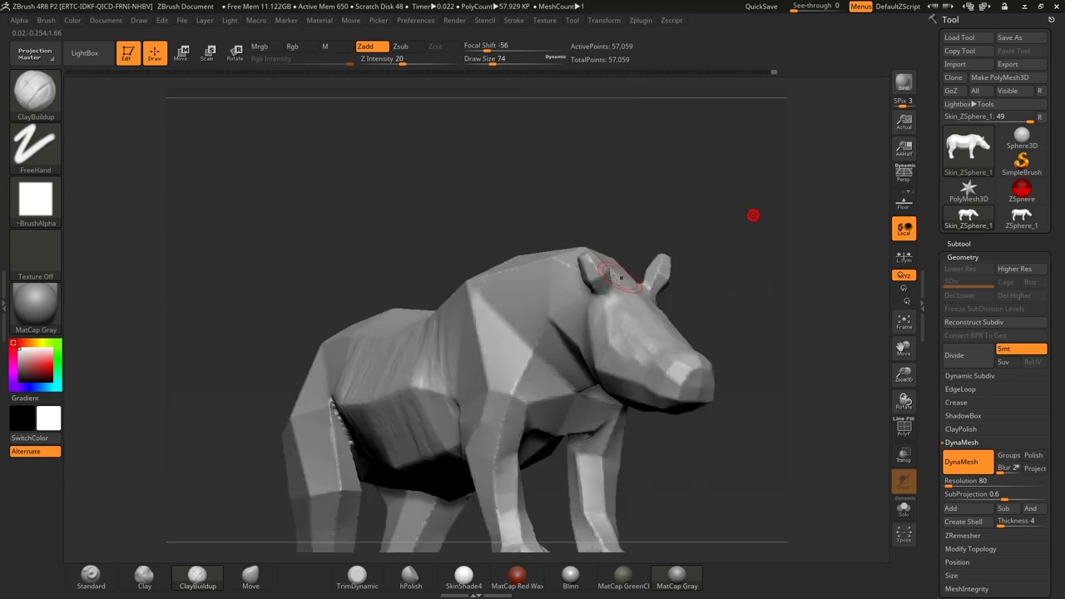
pyautogui.keyDown('ctrl'); pyautogui.moveTo(654, 174); pyautogui.dragTo(659, 167, button='right'); pyautogui.keyUp('ctrl')
# - At Draw Size 37, sculpt both ears symmetrically into cupped shapes, checking front and side
pyautogui.moveTo(682, 178); pyautogui.dragTo(657, 178)
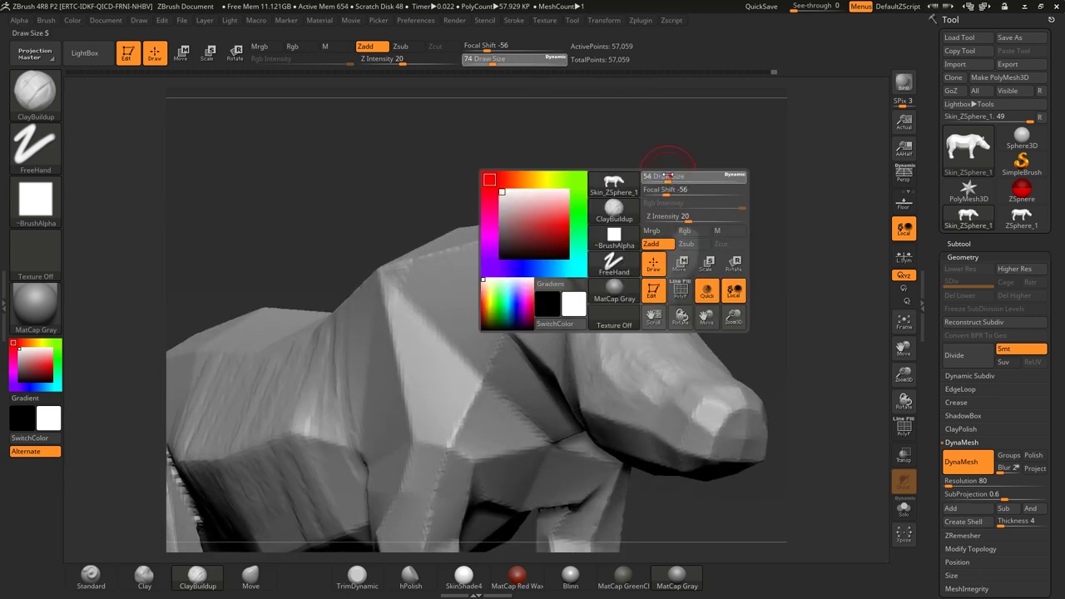
pyautogui.moveTo(668, 174); pyautogui.dragTo(607, 242, button='right')
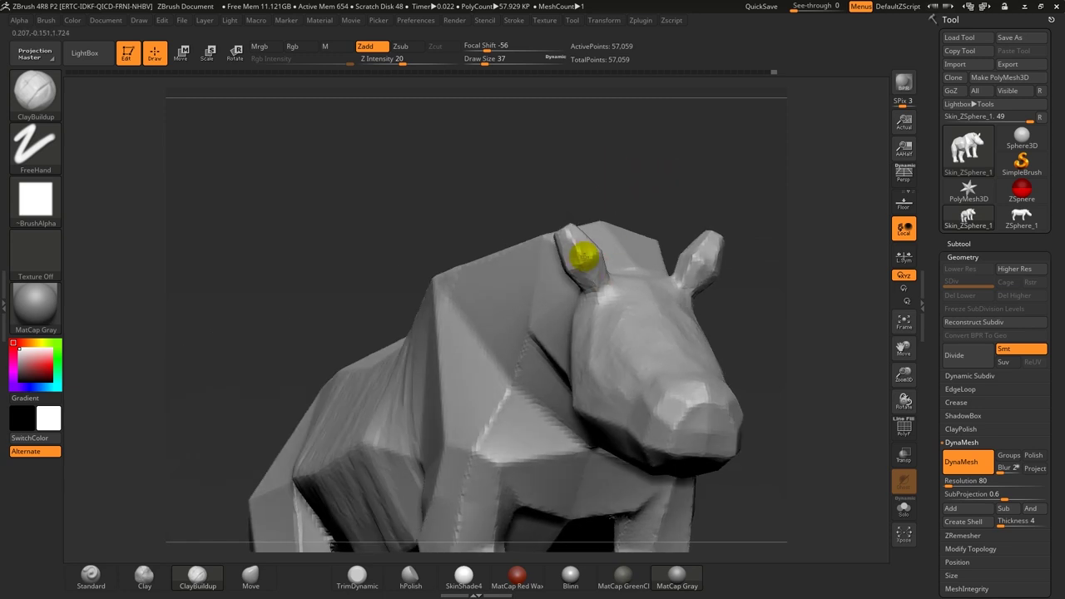
pyautogui.moveTo(589, 263); pyautogui.dragTo(583, 253)
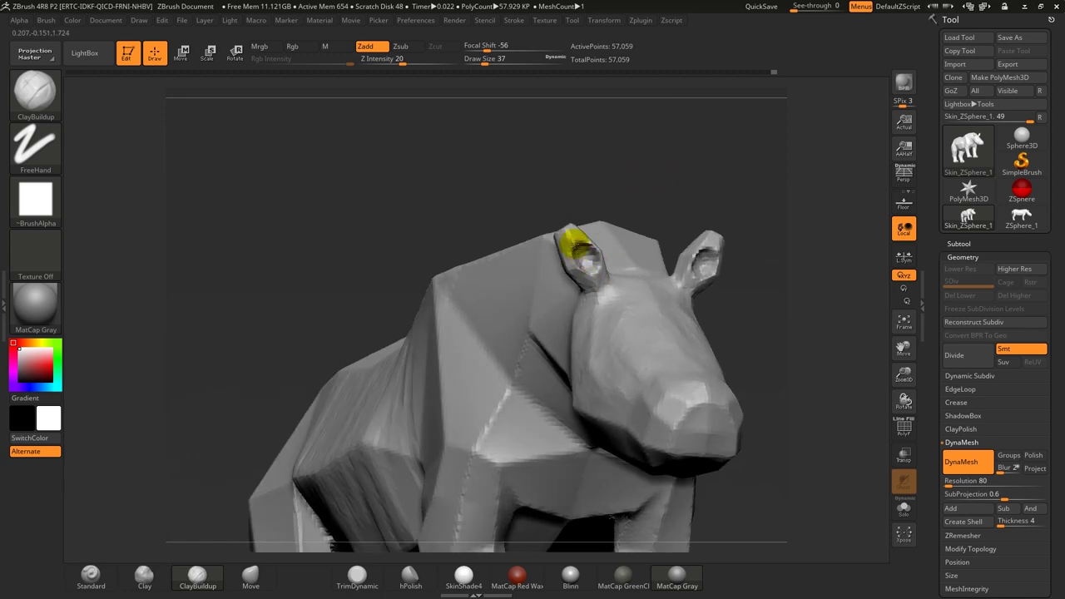
pyautogui.moveTo(582, 263); pyautogui.dragTo(586, 268, button='right')
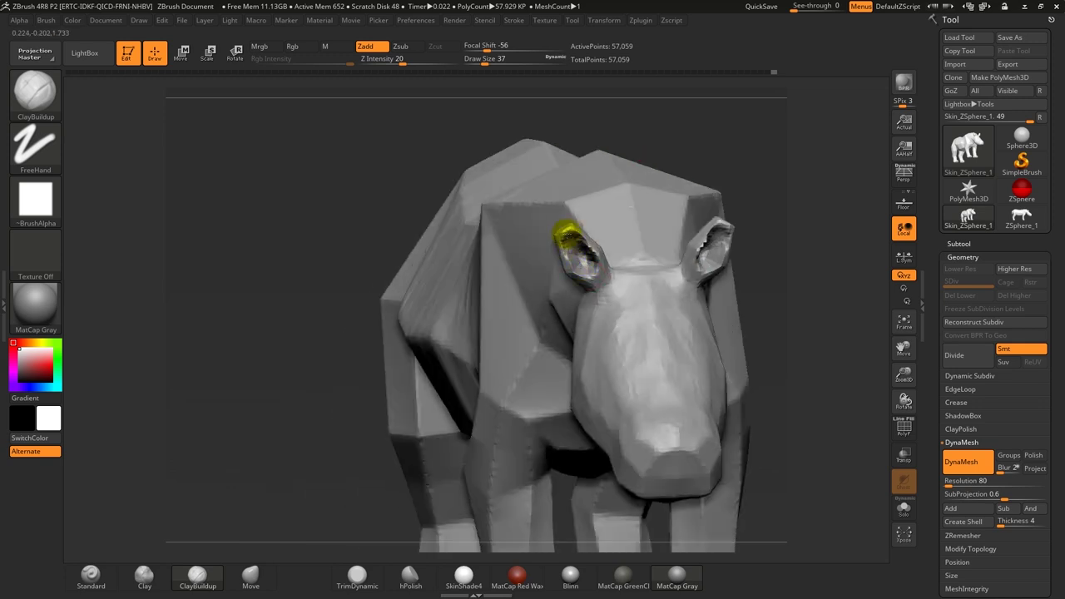
pyautogui.moveTo(672, 109)
pyautogui.mouseDown(button='right')
pyautogui.moveTo(575, 228)
pyautogui.moveTo(585, 225)
pyautogui.moveTo(601, 260)
pyautogui.moveTo(622, 257)
pyautogui.moveTo(657, 216)
pyautogui.moveTo(624, 260)
pyautogui.mouseUp(button='right')
# - Orbit around the rhino, pivot on the shoulder, and build up clay there
pyautogui.moveTo(630, 308); pyautogui.dragTo(595, 303, button='right')
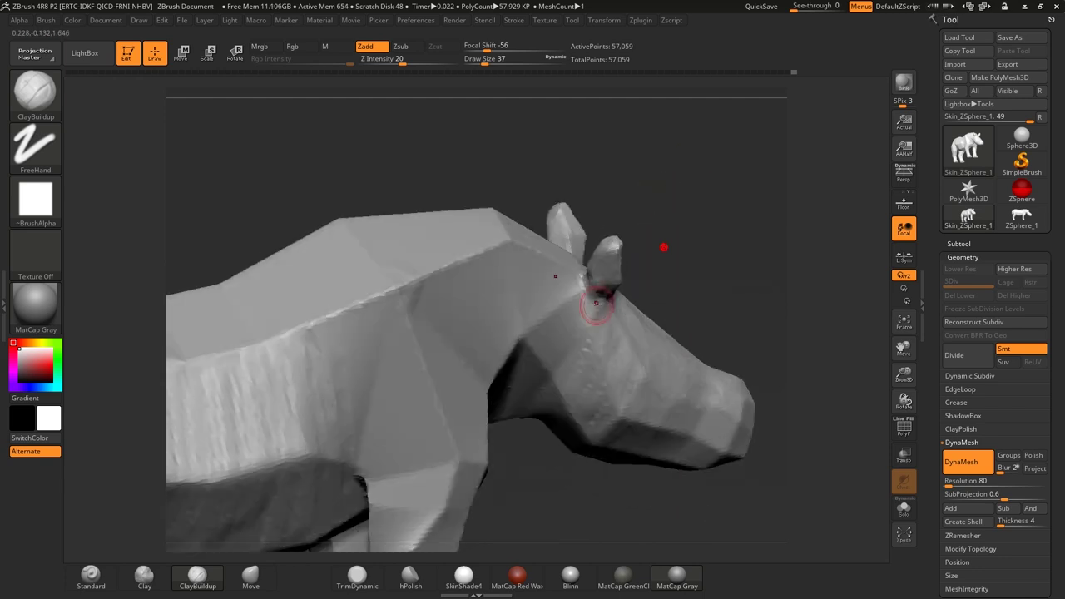
pyautogui.moveTo(660, 271); pyautogui.dragTo(620, 337, button='right')
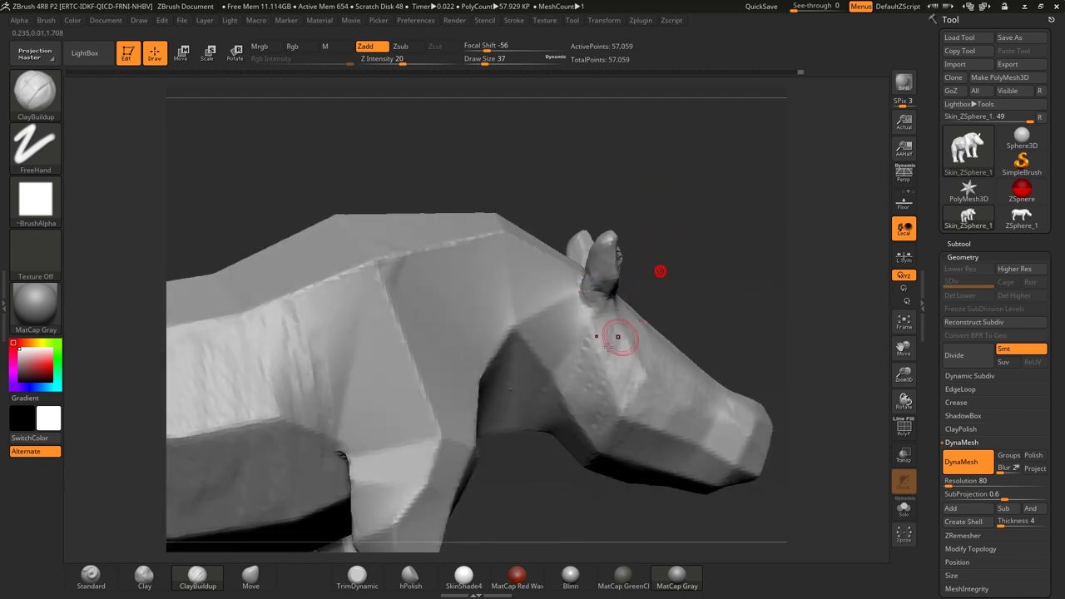
pyautogui.moveTo(666, 296)
pyautogui.mouseDown(button='right')
pyautogui.moveTo(666, 257)
pyautogui.moveTo(561, 374)
pyautogui.mouseUp(button='right')
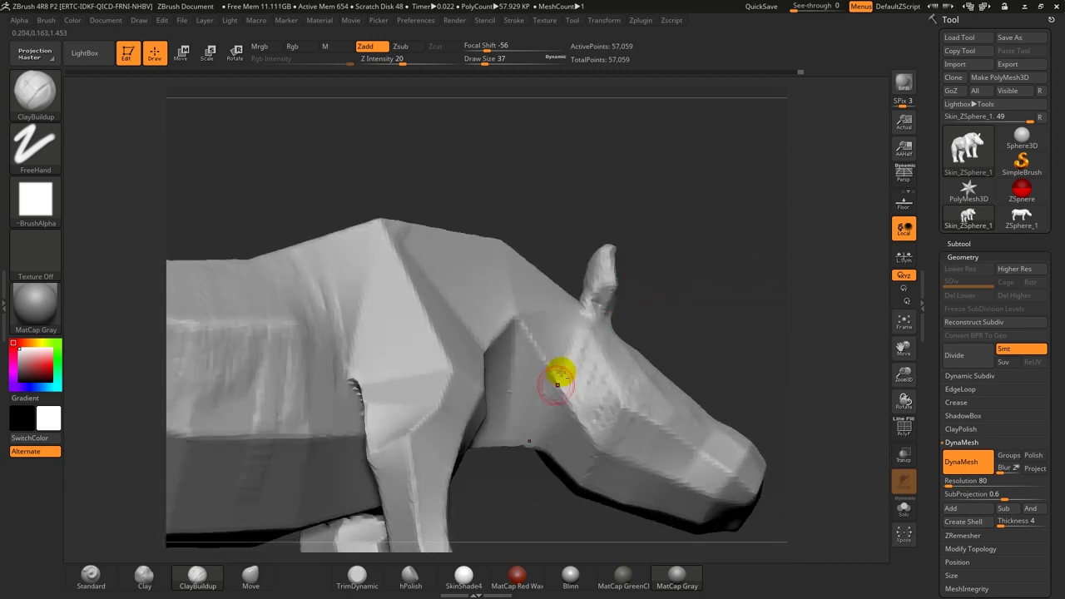
pyautogui.moveTo(673, 327)
pyautogui.mouseDown(button='right')
pyautogui.moveTo(661, 369)
pyautogui.moveTo(713, 336)
pyautogui.moveTo(571, 294)
pyautogui.mouseUp(button='right')
pyautogui.rightClick(467, 301)
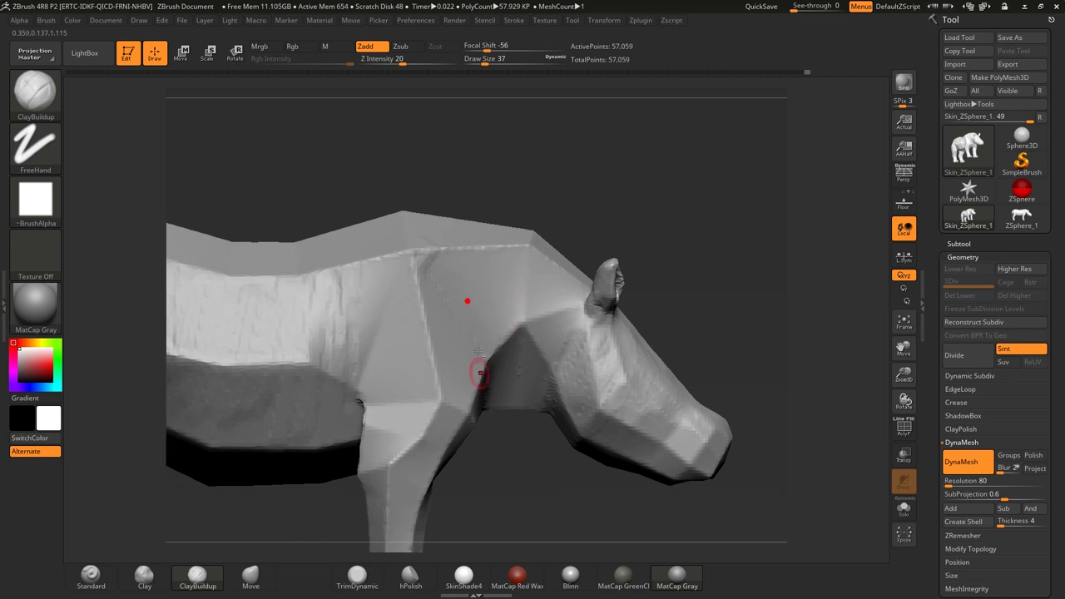
pyautogui.keyDown('alt'); pyautogui.moveTo(492, 330); pyautogui.dragTo(482, 361, button='right'); pyautogui.keyUp('alt')
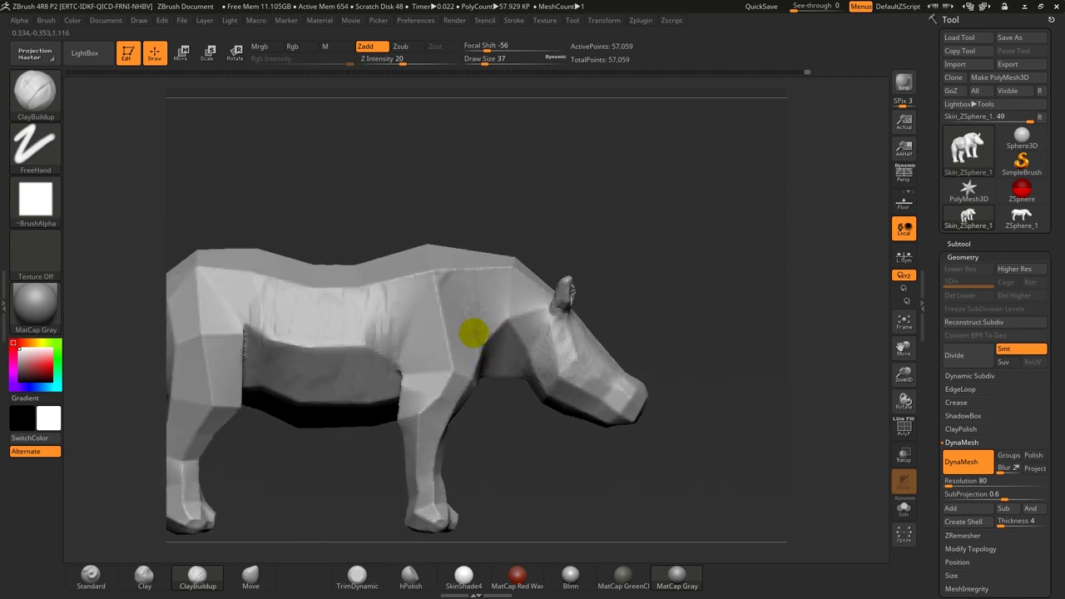
pyautogui.moveTo(480, 424); pyautogui.dragTo(486, 423, button='right')
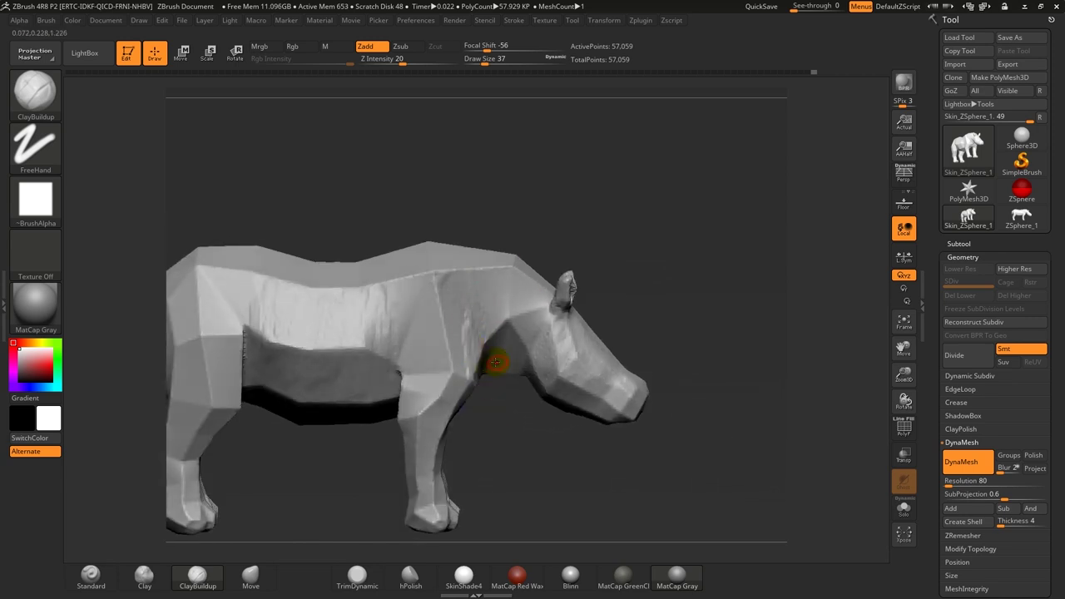
pyautogui.moveTo(491, 284); pyautogui.dragTo(483, 337)
# - Build up rough clay across the head, cheeks and snout, viewed from underneath
pyautogui.moveTo(514, 428)
pyautogui.mouseDown(button='right')
pyautogui.moveTo(516, 440)
pyautogui.moveTo(527, 355)
pyautogui.moveTo(529, 387)
pyautogui.mouseUp(button='right')
pyautogui.moveTo(550, 459); pyautogui.dragTo(586, 422, button='right')
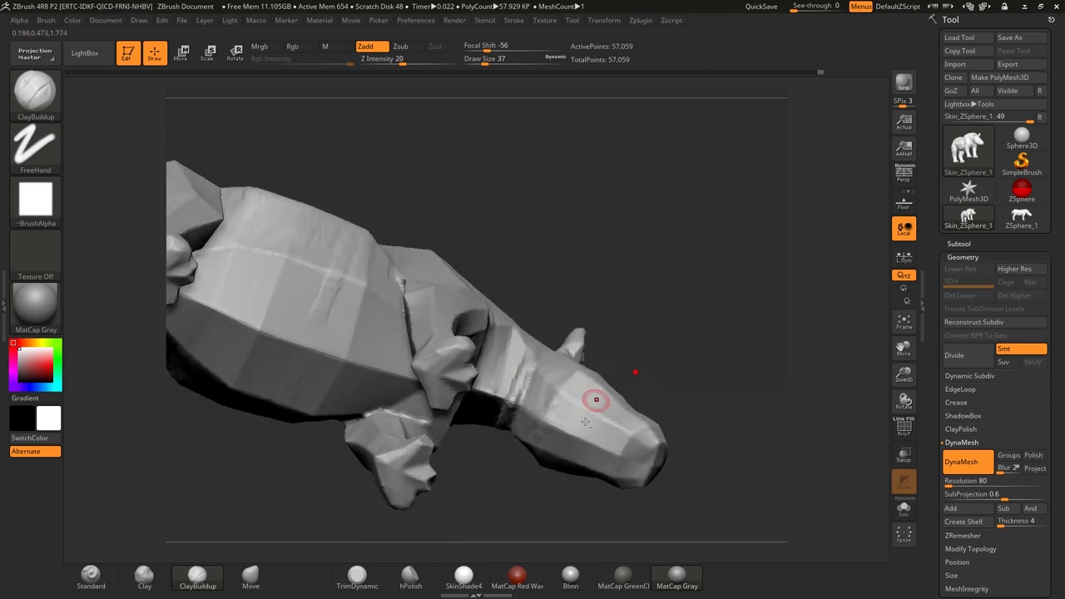
pyautogui.moveTo(632, 325); pyautogui.dragTo(634, 303, button='right')
pyautogui.moveTo(574, 422)
pyautogui.mouseDown(button='right')
pyautogui.moveTo(651, 295)
pyautogui.moveTo(556, 453)
pyautogui.mouseUp(button='right')
pyautogui.moveTo(548, 412)
pyautogui.mouseDown()
pyautogui.moveTo(530, 411)
pyautogui.moveTo(527, 428)
pyautogui.moveTo(578, 459)
pyautogui.mouseUp()
pyautogui.moveTo(577, 459)
pyautogui.mouseDown(button='right')
pyautogui.moveTo(638, 350)
pyautogui.moveTo(664, 341)
pyautogui.moveTo(669, 278)
pyautogui.moveTo(600, 349)
pyautogui.moveTo(506, 412)
pyautogui.mouseUp(button='right')
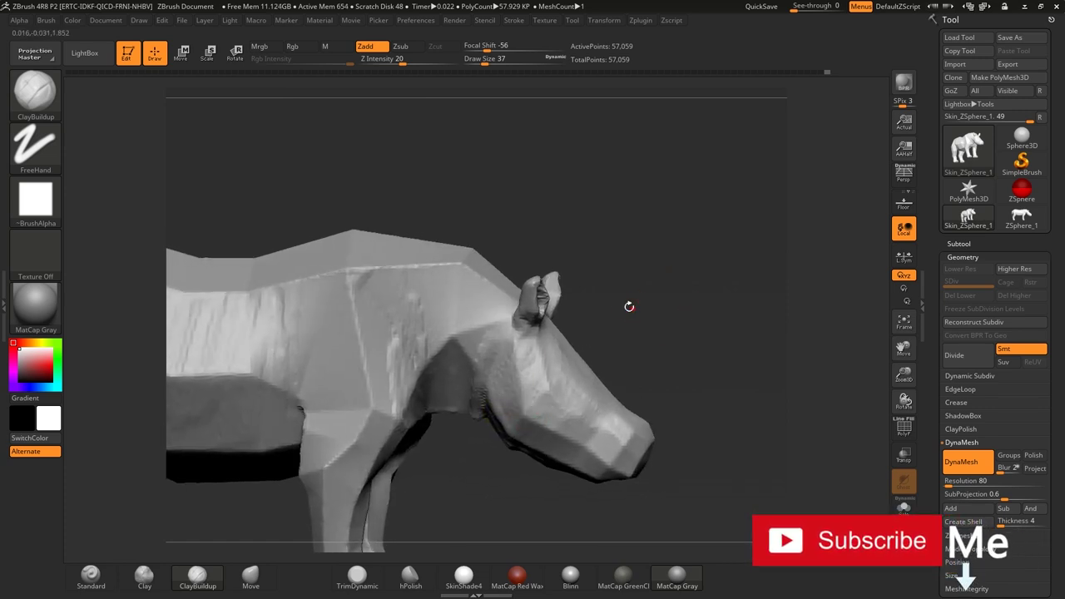
pyautogui.moveTo(627, 307); pyautogui.dragTo(590, 352, button='right')
pyautogui.moveTo(561, 399)
pyautogui.mouseDown(button='right')
pyautogui.moveTo(625, 325)
pyautogui.moveTo(575, 396)
pyautogui.moveTo(613, 399)
pyautogui.mouseUp(button='right')
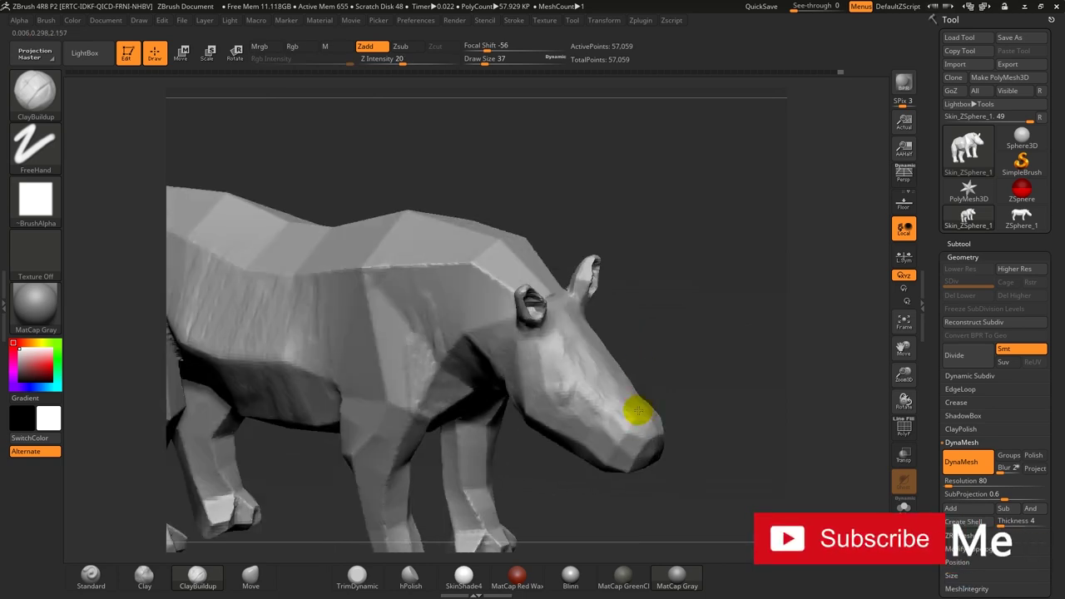
# - Orbit around the rhino to inspect its back, head and legs
pyautogui.moveTo(682, 373); pyautogui.dragTo(644, 403, button='right')
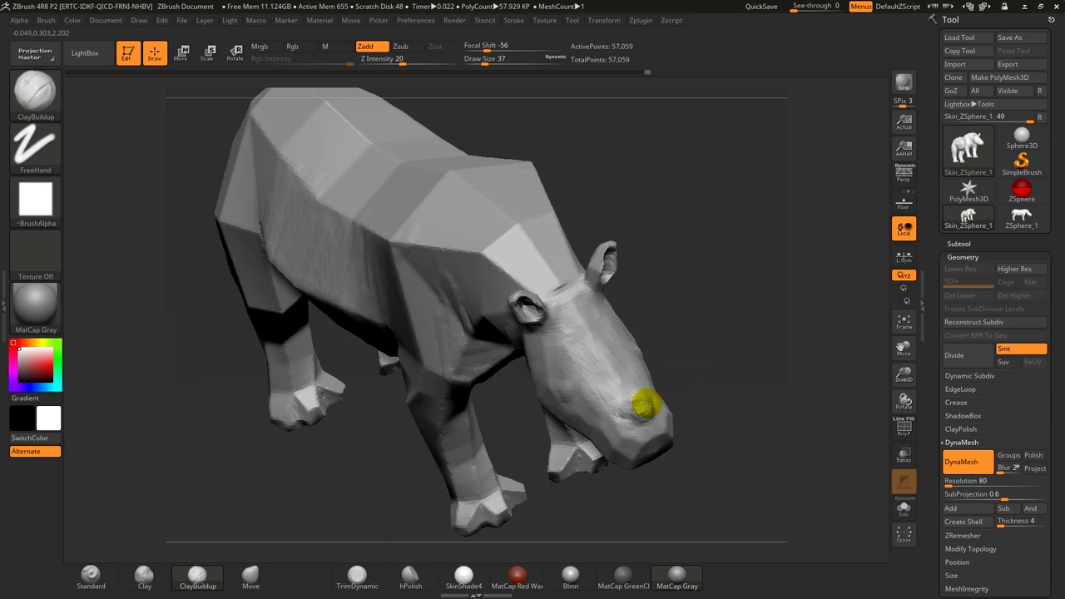
pyautogui.moveTo(645, 401)
pyautogui.mouseDown(button='right')
pyautogui.moveTo(682, 357)
pyautogui.moveTo(637, 405)
pyautogui.moveTo(697, 380)
pyautogui.moveTo(707, 388)
pyautogui.mouseUp(button='right')
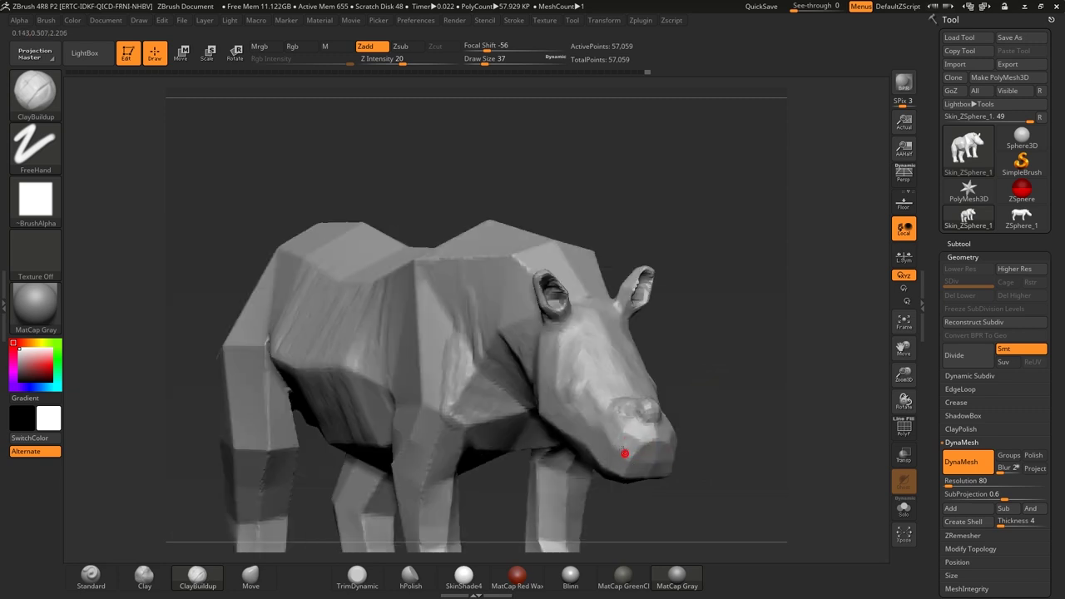
pyautogui.moveTo(648, 434)
pyautogui.mouseDown(button='right')
pyautogui.moveTo(642, 445)
pyautogui.moveTo(619, 436)
pyautogui.mouseUp(button='right')
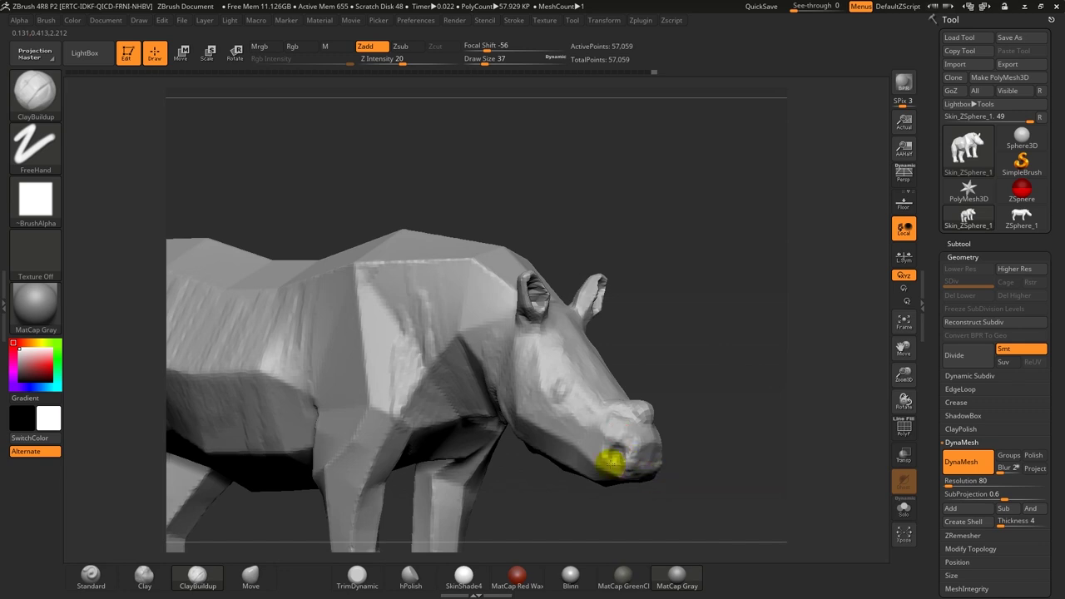
pyautogui.moveTo(647, 481)
pyautogui.mouseDown(button='right')
pyautogui.moveTo(615, 472)
pyautogui.moveTo(566, 429)
pyautogui.mouseUp(button='right')
pyautogui.moveTo(684, 340)
pyautogui.mouseDown(button='right')
pyautogui.moveTo(706, 314)
pyautogui.moveTo(595, 437)
pyautogui.mouseUp(button='right')
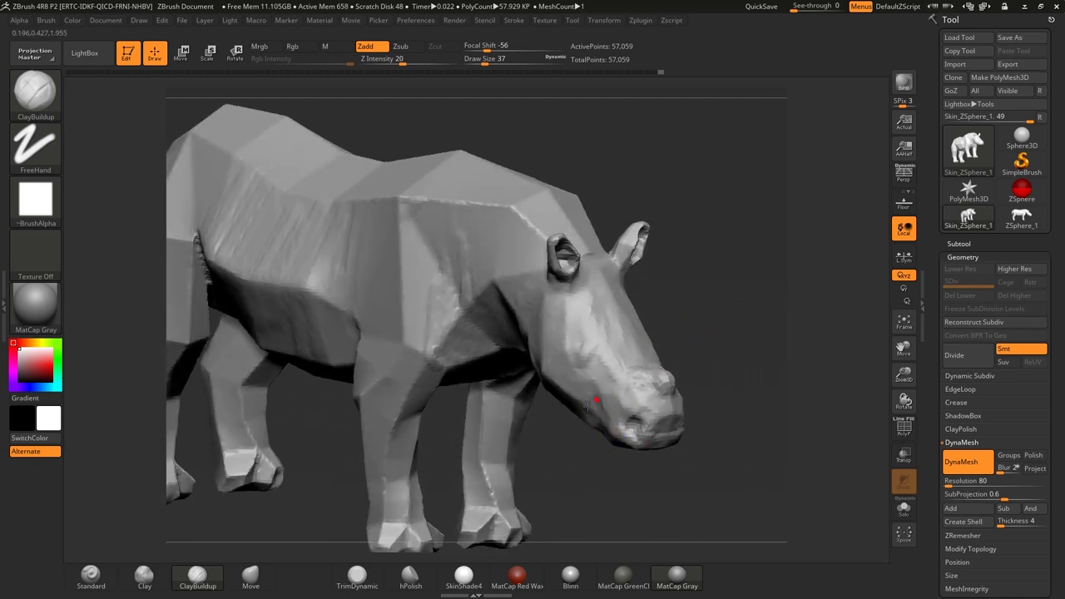
pyautogui.moveTo(653, 324); pyautogui.dragTo(629, 307, button='right')
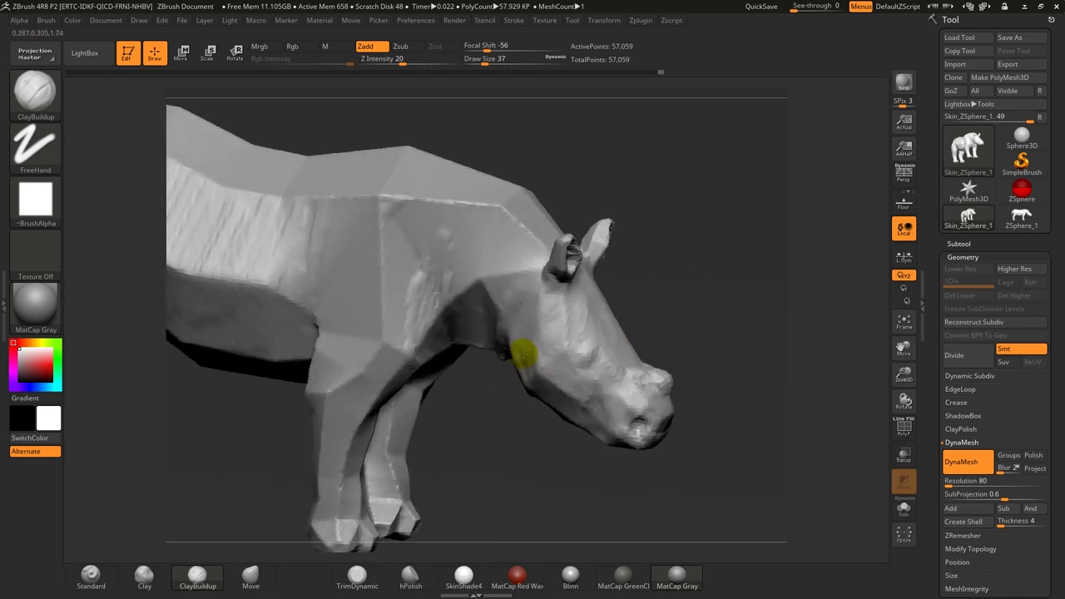
# - Raise the brush Draw Size from 37 to 54 and review the head from the front
pyautogui.moveTo(522, 356)
pyautogui.mouseDown(button='right')
pyautogui.moveTo(666, 278)
pyautogui.moveTo(527, 382)
pyautogui.mouseUp(button='right')
pyautogui.press('s')
pyautogui.click(684, 255)
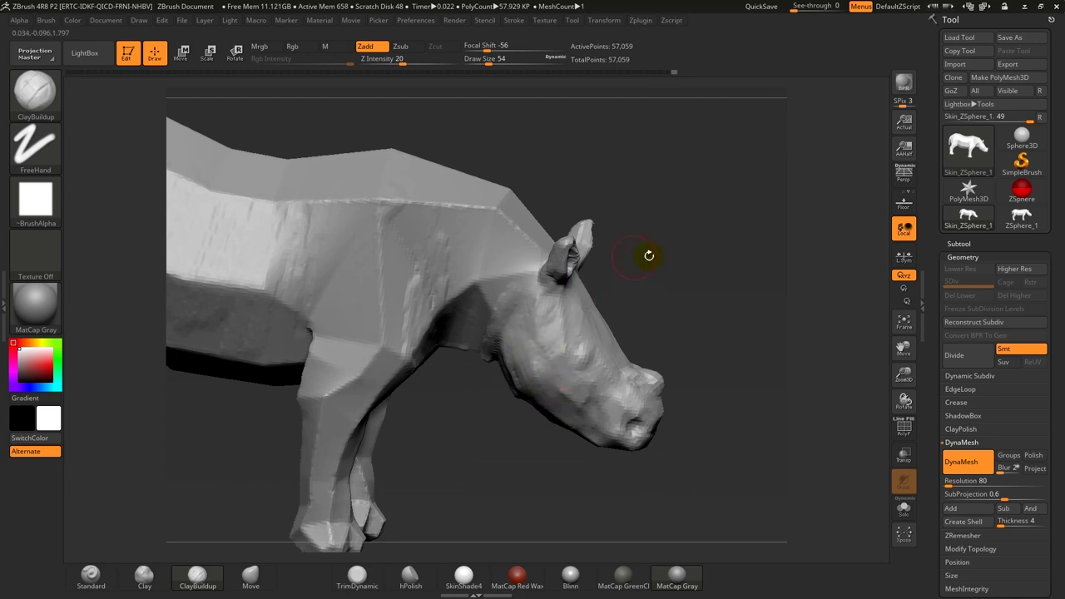
pyautogui.keyDown('shift'); pyautogui.moveTo(647, 252); pyautogui.dragTo(695, 324, button='right'); pyautogui.keyUp('shift')
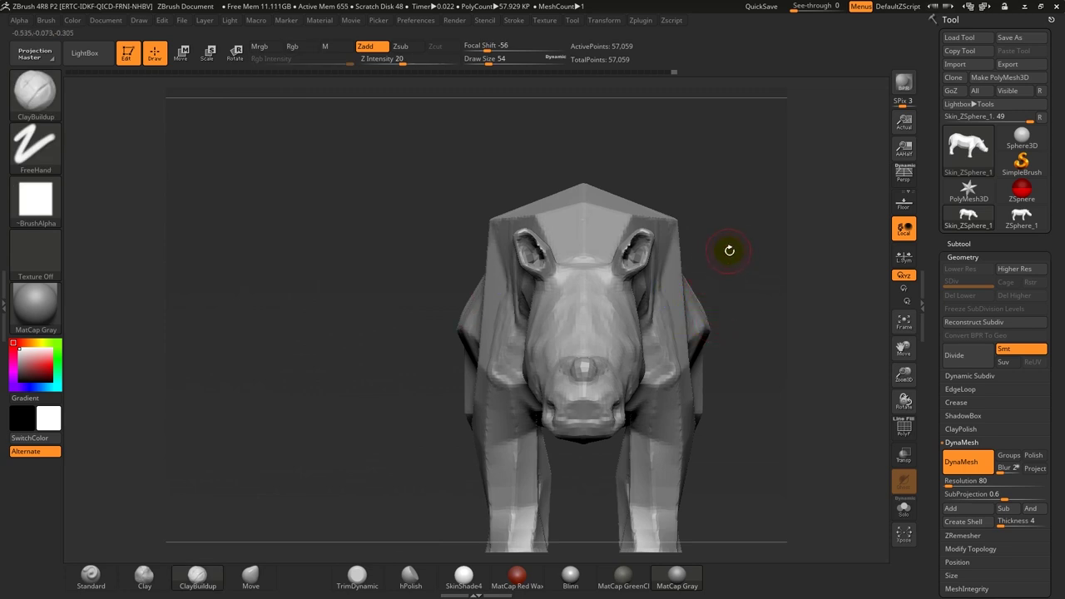
pyautogui.moveTo(729, 250); pyautogui.dragTo(656, 369, button='right')
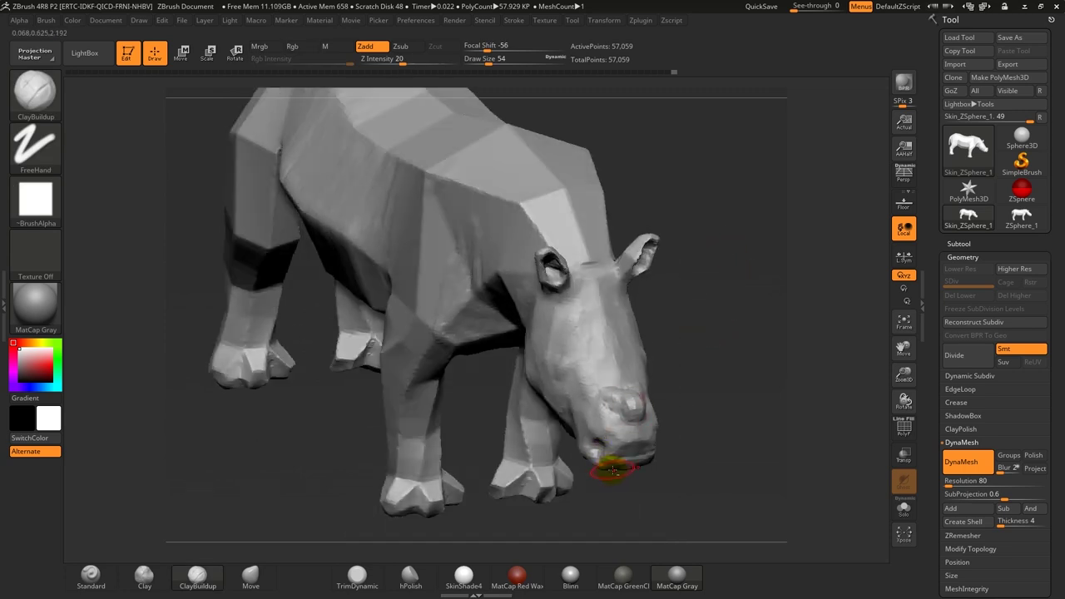
pyautogui.moveTo(717, 456); pyautogui.dragTo(636, 447, button='right')
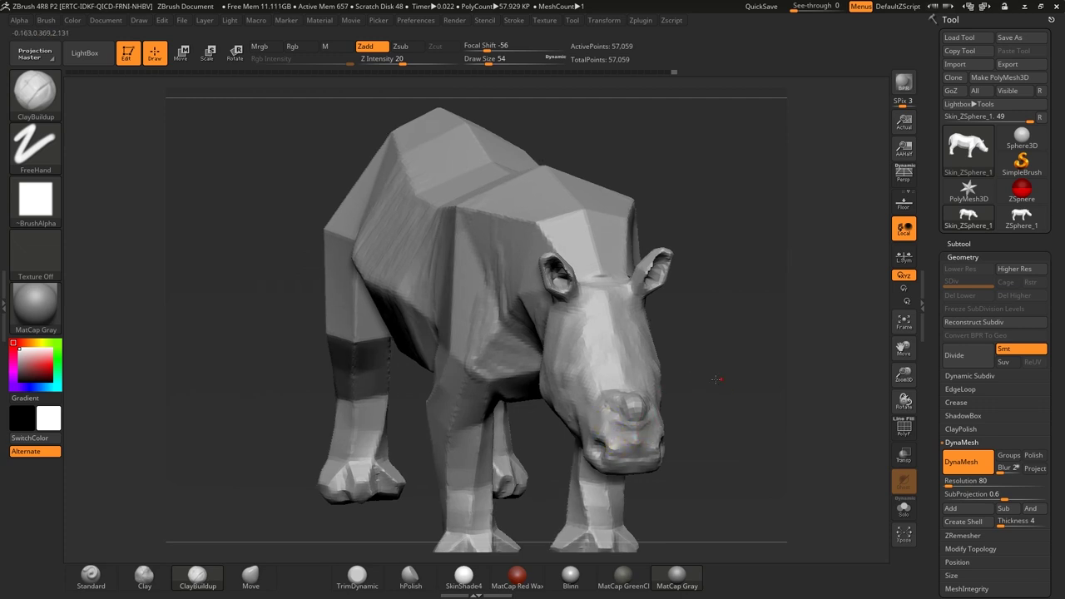
pyautogui.keyDown('alt'); pyautogui.moveTo(608, 438); pyautogui.dragTo(633, 434, button='right'); pyautogui.keyUp('alt')
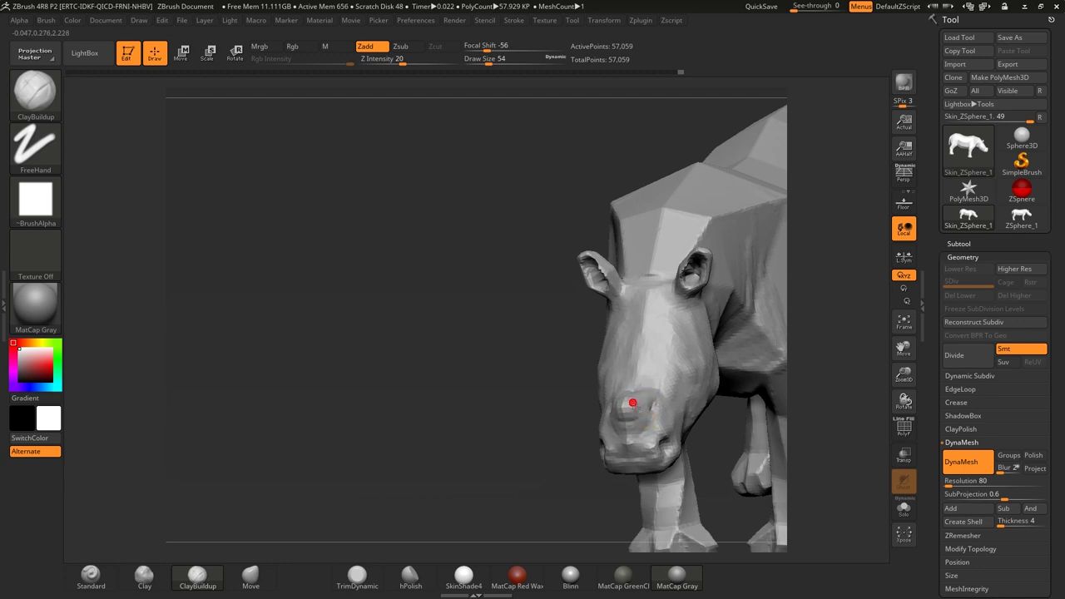
pyautogui.moveTo(620, 405); pyautogui.dragTo(575, 373, button='right')
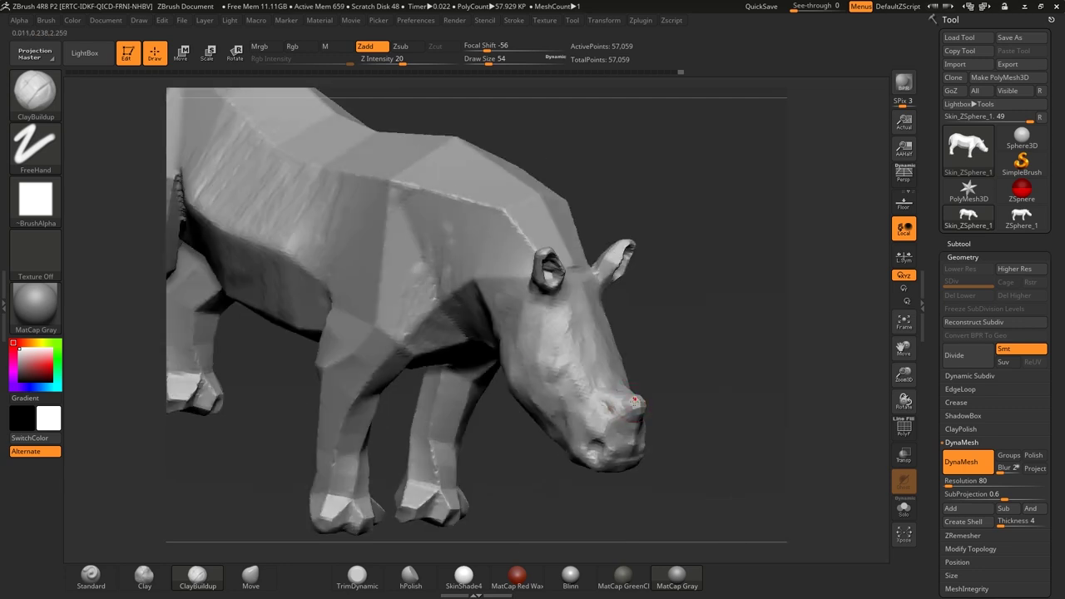
# - Build up clay strokes on the shoulder, chest and front leg
pyautogui.moveTo(638, 400)
pyautogui.mouseDown(button='right')
pyautogui.moveTo(688, 357)
pyautogui.moveTo(687, 333)
pyautogui.moveTo(687, 357)
pyautogui.moveTo(635, 407)
pyautogui.moveTo(673, 255)
pyautogui.moveTo(638, 226)
pyautogui.moveTo(524, 218)
pyautogui.mouseUp(button='right')
pyautogui.moveTo(524, 218); pyautogui.dragTo(537, 277)
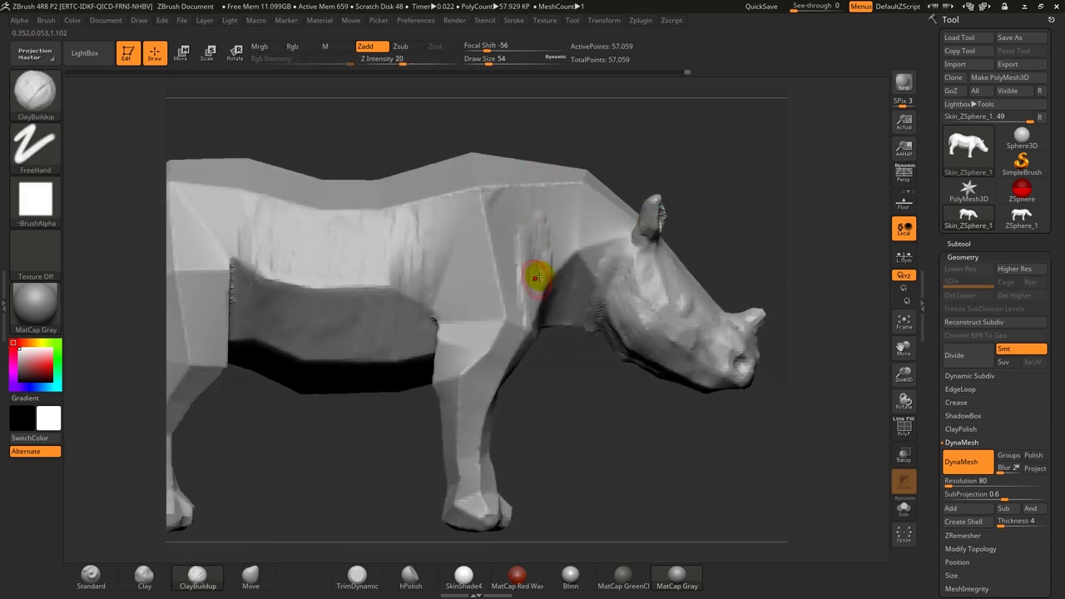
pyautogui.moveTo(496, 309)
pyautogui.mouseDown()
pyautogui.moveTo(483, 228)
pyautogui.moveTo(488, 245)
pyautogui.moveTo(461, 316)
pyautogui.moveTo(447, 311)
pyautogui.moveTo(468, 230)
pyautogui.moveTo(478, 349)
pyautogui.mouseUp()
pyautogui.keyDown('alt'); pyautogui.moveTo(542, 447); pyautogui.dragTo(545, 450); pyautogui.keyUp('alt')
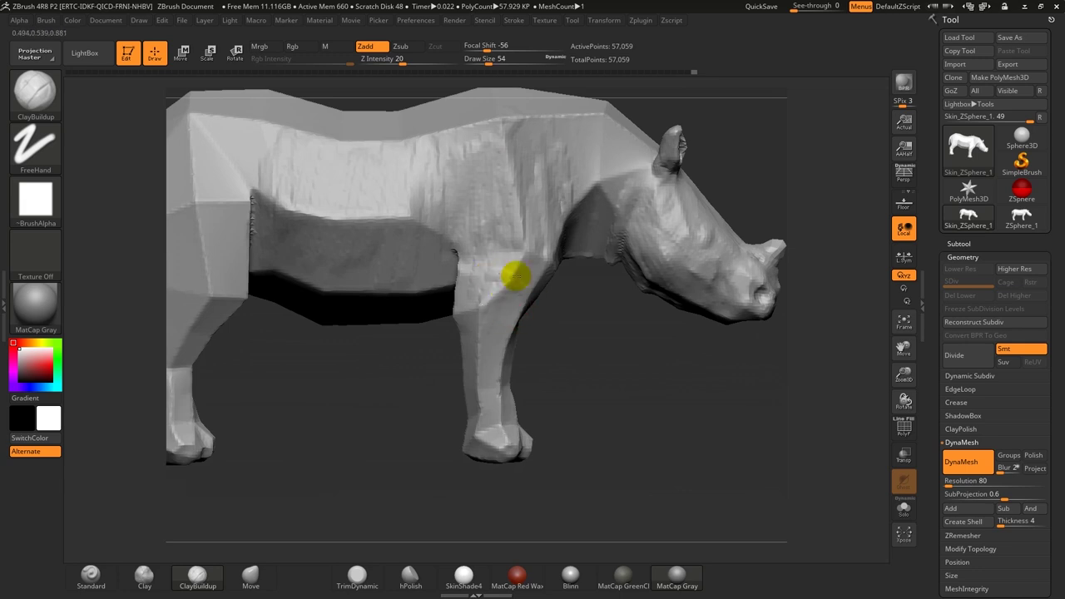
pyautogui.moveTo(502, 298); pyautogui.dragTo(495, 277)
pyautogui.moveTo(475, 289); pyautogui.dragTo(506, 286, button='right')
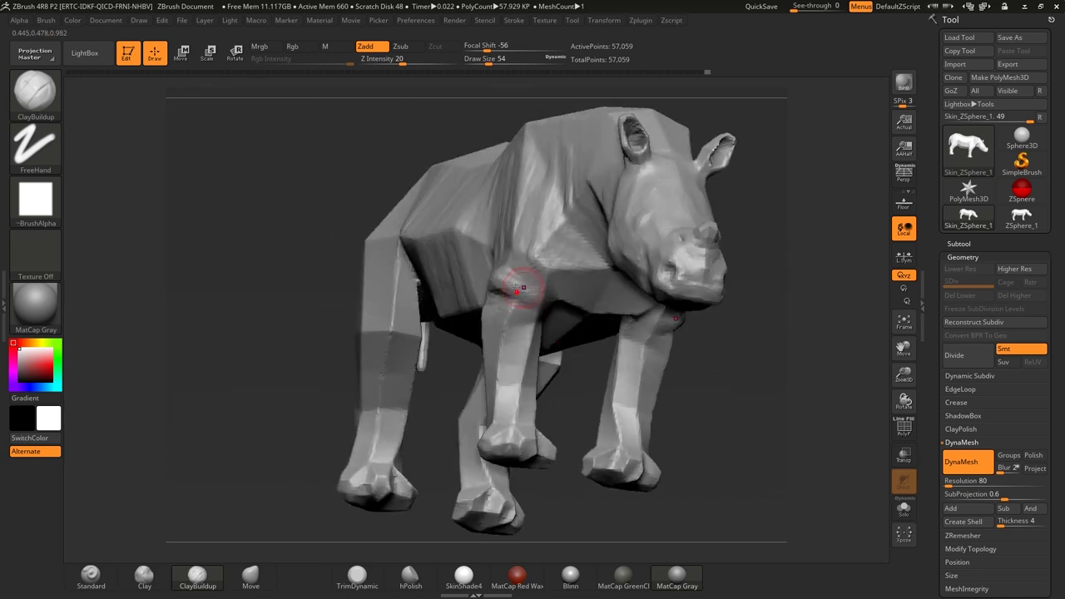
pyautogui.moveTo(530, 283); pyautogui.dragTo(514, 310)
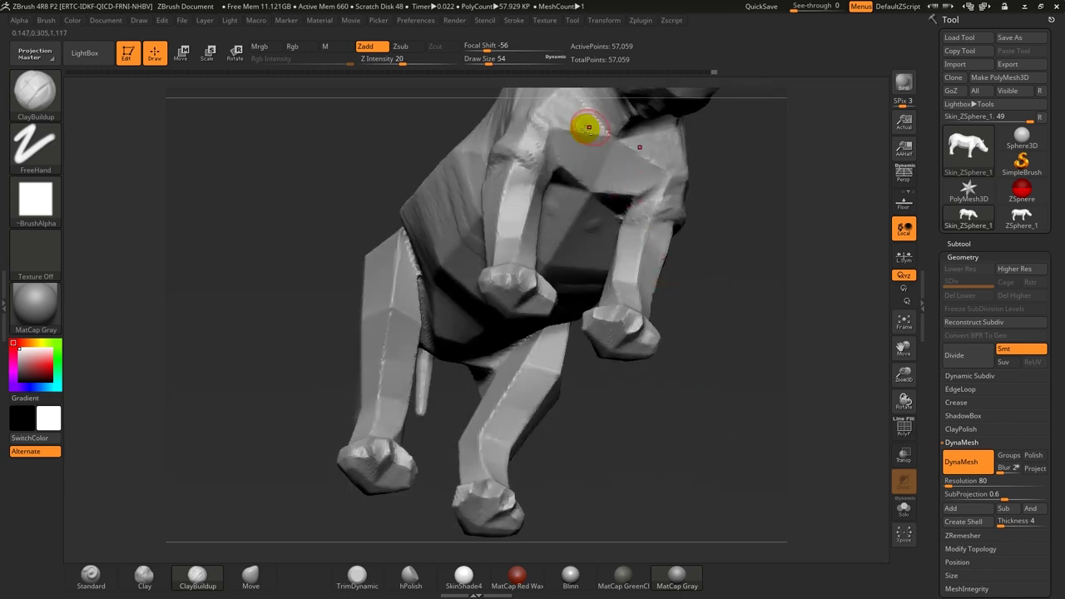
pyautogui.moveTo(562, 309); pyautogui.dragTo(648, 287, button='right')
pyautogui.moveTo(528, 290)
pyautogui.mouseDown()
pyautogui.moveTo(542, 277)
pyautogui.moveTo(535, 267)
pyautogui.moveTo(616, 320)
pyautogui.mouseUp()
# - Add more rough clay over the shoulder and extend it down the foreleg
pyautogui.keyDown('shift'); pyautogui.moveTo(717, 310); pyautogui.dragTo(594, 147, button='right'); pyautogui.keyUp('shift')
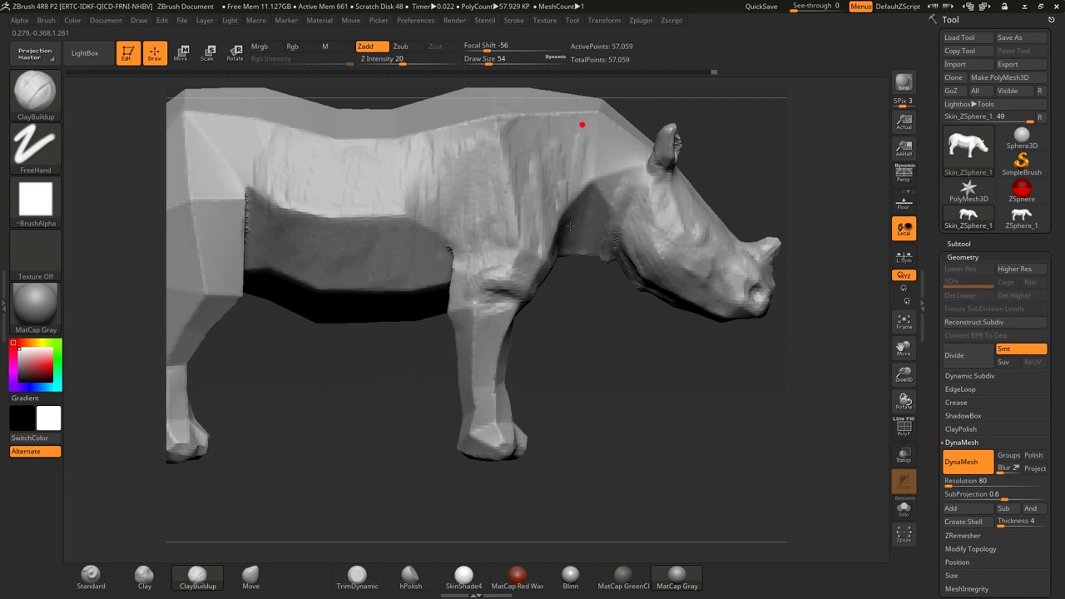
pyautogui.moveTo(592, 339); pyautogui.dragTo(597, 313, button='right')
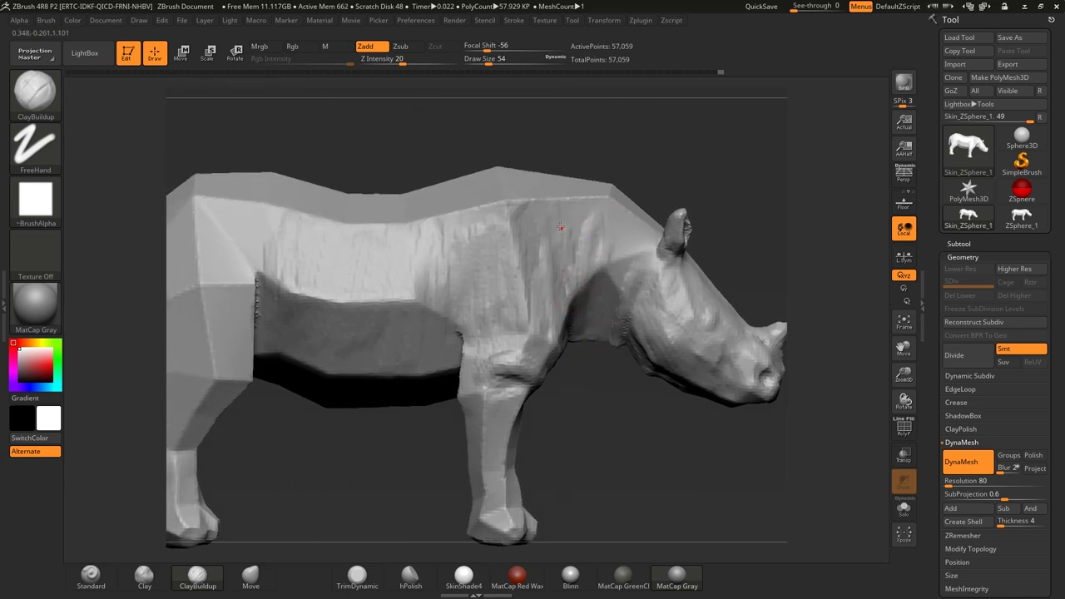
pyautogui.moveTo(552, 238); pyautogui.dragTo(561, 248)
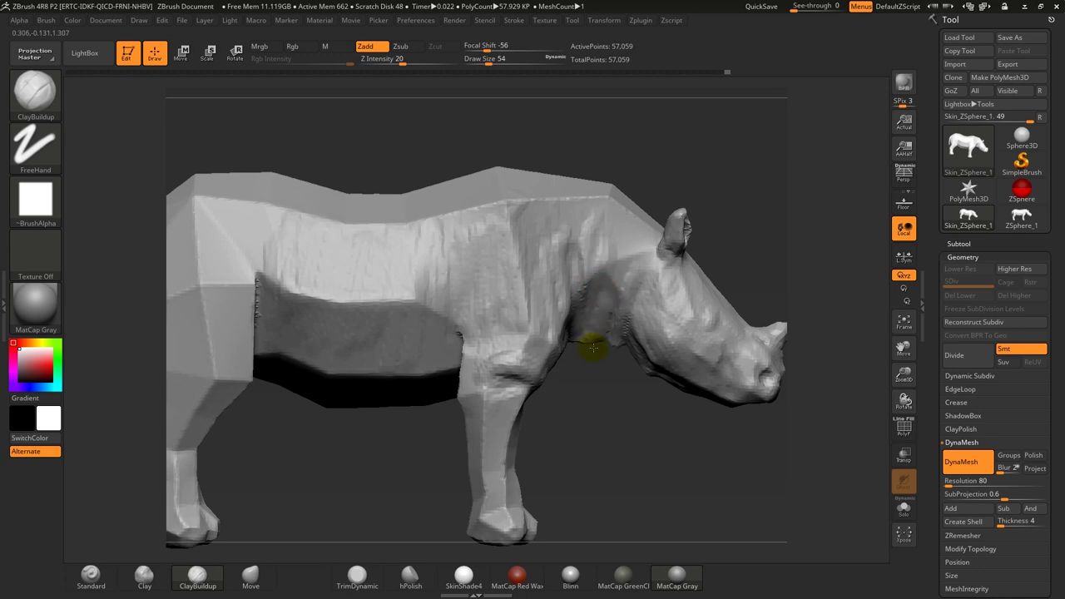
pyautogui.moveTo(632, 226); pyautogui.dragTo(645, 149, button='right')
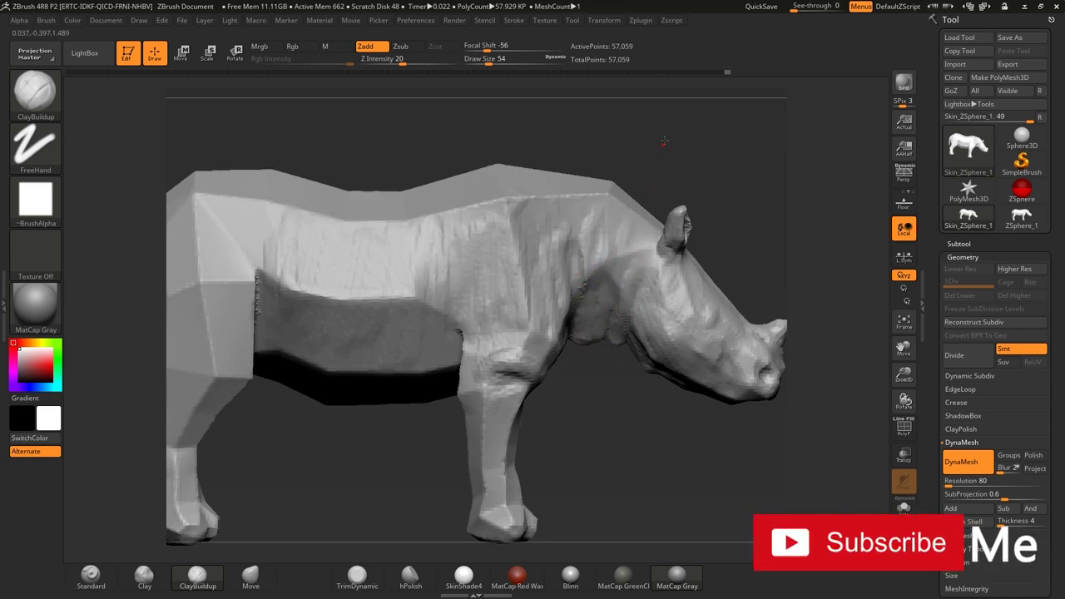
pyautogui.moveTo(646, 138)
pyautogui.mouseDown()
pyautogui.moveTo(614, 233)
pyautogui.moveTo(607, 202)
pyautogui.moveTo(630, 191)
pyautogui.moveTo(585, 218)
pyautogui.moveTo(554, 214)
pyautogui.mouseUp()
pyautogui.moveTo(554, 214)
pyautogui.mouseDown(button='right')
pyautogui.moveTo(649, 121)
pyautogui.moveTo(623, 178)
pyautogui.moveTo(644, 159)
pyautogui.mouseUp(button='right')
pyautogui.moveTo(564, 238)
pyautogui.mouseDown()
pyautogui.moveTo(561, 218)
pyautogui.moveTo(542, 214)
pyautogui.moveTo(559, 227)
pyautogui.moveTo(562, 326)
pyautogui.mouseUp()
pyautogui.moveTo(554, 373); pyautogui.dragTo(574, 344, button='right')
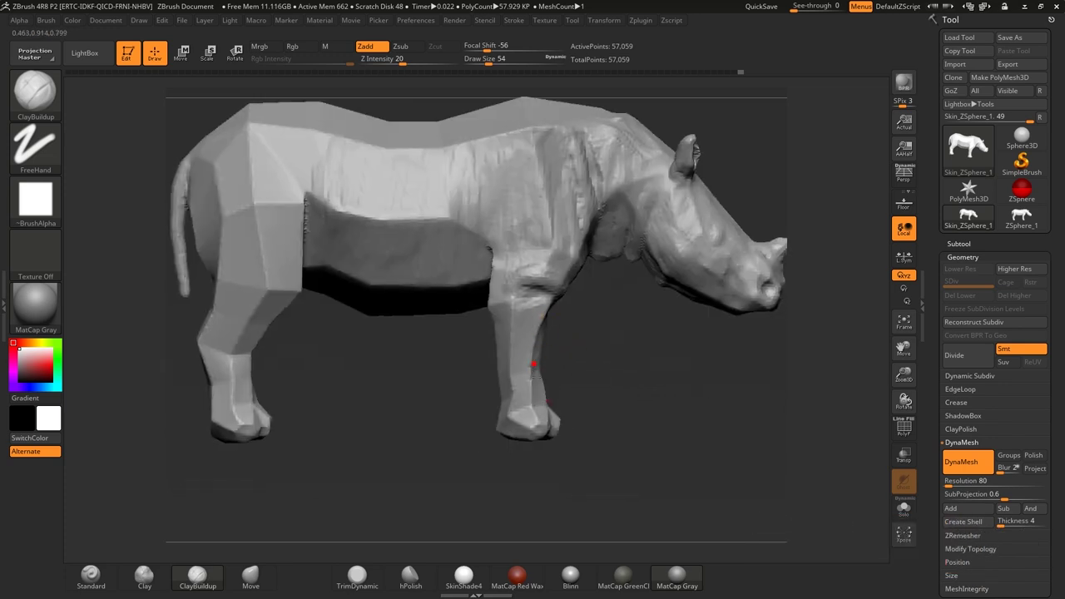
pyautogui.moveTo(541, 401)
pyautogui.mouseDown()
pyautogui.moveTo(523, 333)
pyautogui.moveTo(511, 385)
pyautogui.mouseUp()
pyautogui.moveTo(511, 385)
pyautogui.mouseDown(button='right')
pyautogui.moveTo(582, 369)
pyautogui.moveTo(590, 335)
pyautogui.mouseUp(button='right')
pyautogui.moveTo(487, 330)
pyautogui.mouseDown(button='right')
pyautogui.moveTo(616, 388)
pyautogui.moveTo(602, 401)
pyautogui.moveTo(625, 399)
pyautogui.mouseUp(button='right')
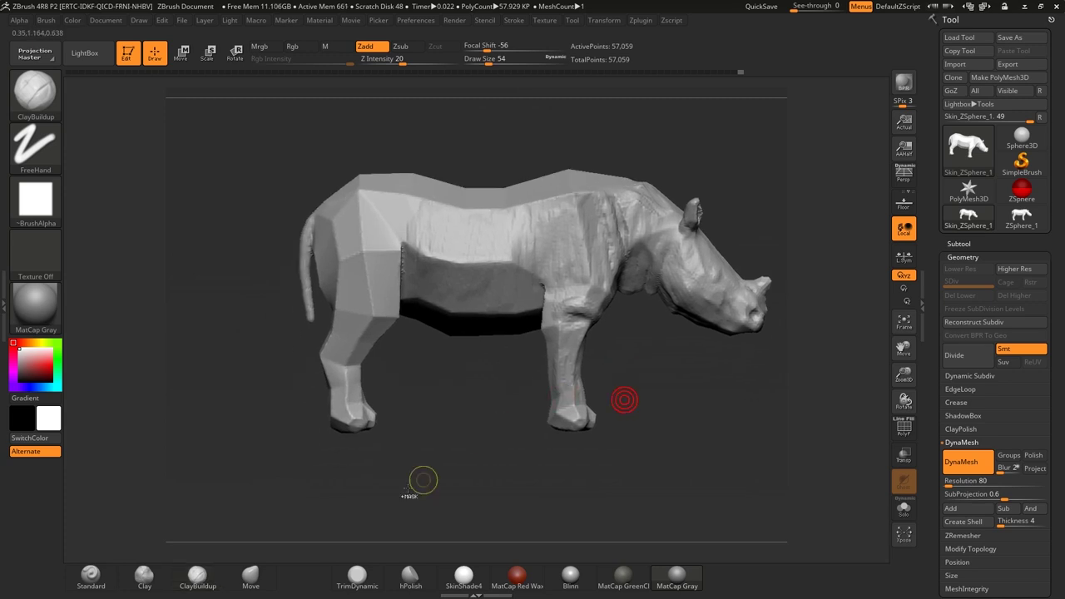
# - Mask everything except the feet and move them up to shorten the legs
pyautogui.moveTo(624, 405)
pyautogui.keyDown('ctrl'); pyautogui.keyDown('shift'); pyautogui.mouseDown()
pyautogui.moveTo(297, 487)
pyautogui.moveTo(617, 367)
pyautogui.mouseUp(); pyautogui.keyUp('shift'); pyautogui.keyUp('ctrl')
pyautogui.keyDown('ctrl'); pyautogui.keyDown('shift'); pyautogui.click(632, 367); pyautogui.keyUp('shift'); pyautogui.keyUp('ctrl')
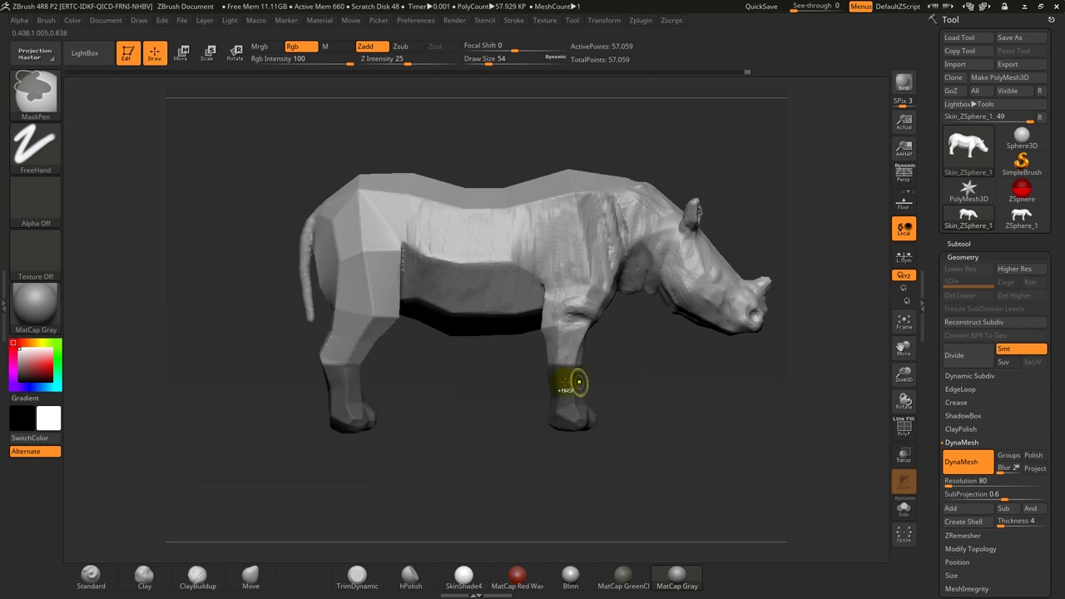
pyautogui.keyDown('ctrl'); pyautogui.click(613, 373); pyautogui.keyUp('ctrl')
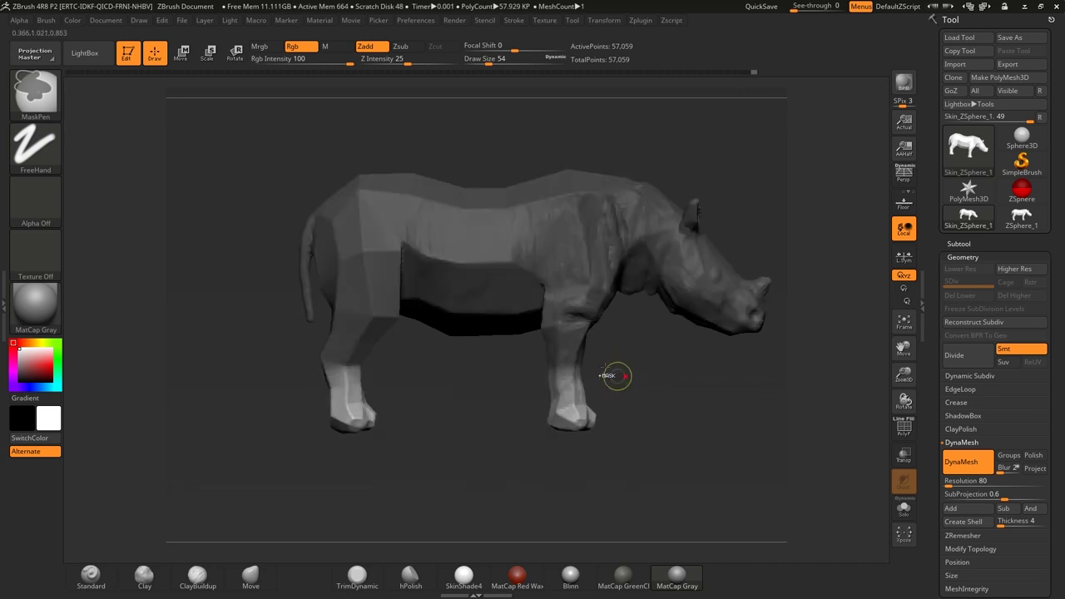
pyautogui.press('w')
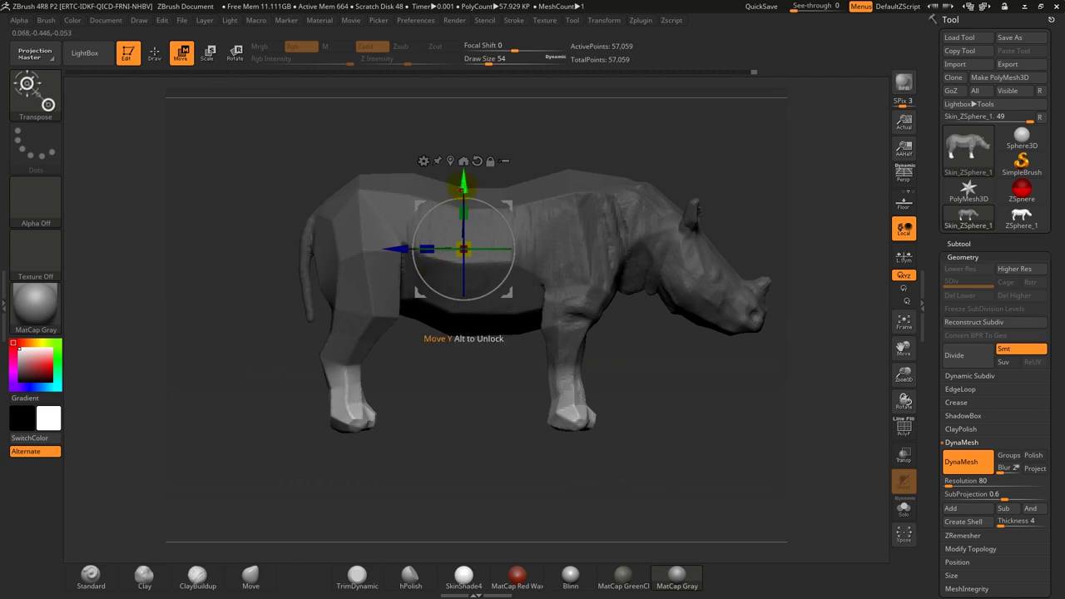
pyautogui.moveTo(464, 183); pyautogui.dragTo(464, 177)
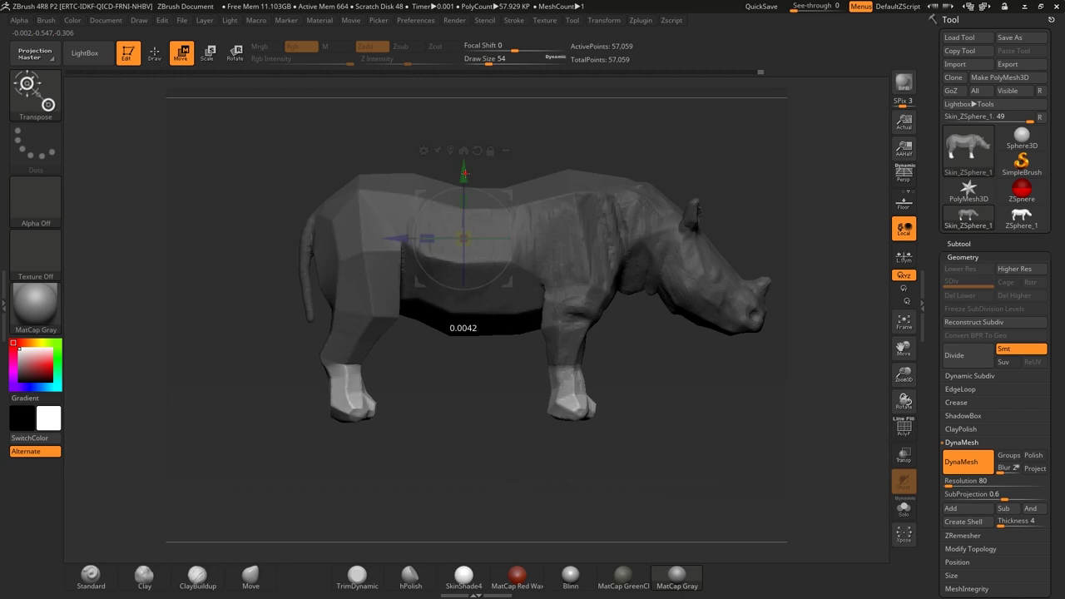
# - Clear the mask, enlarge the brush to 90, and switch to the Move brush
pyautogui.press('q')
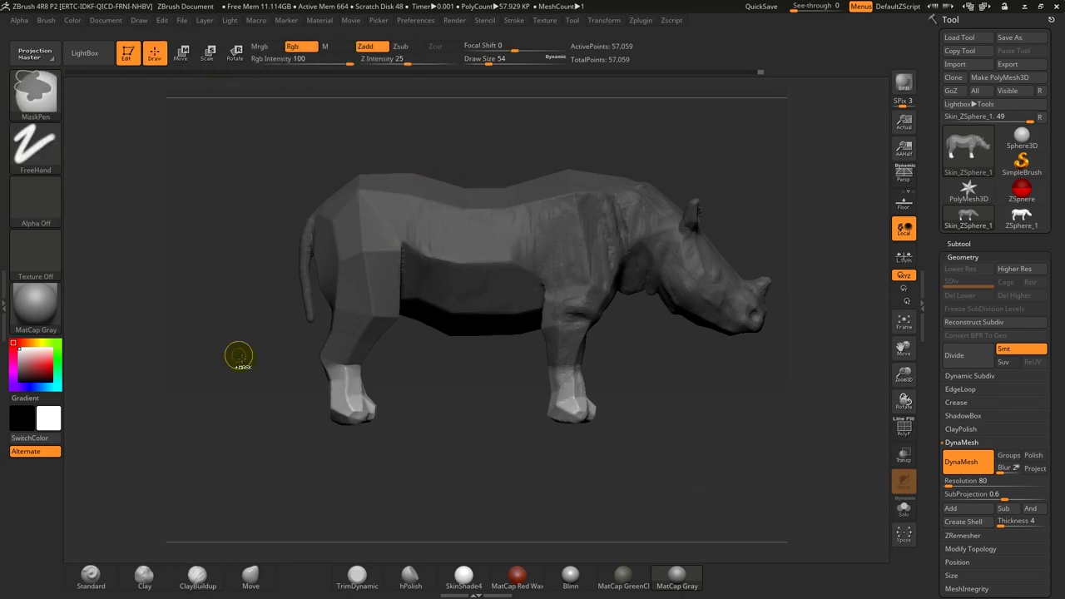
pyautogui.keyDown('ctrl'); pyautogui.moveTo(242, 361); pyautogui.dragTo(283, 361); pyautogui.keyUp('ctrl')
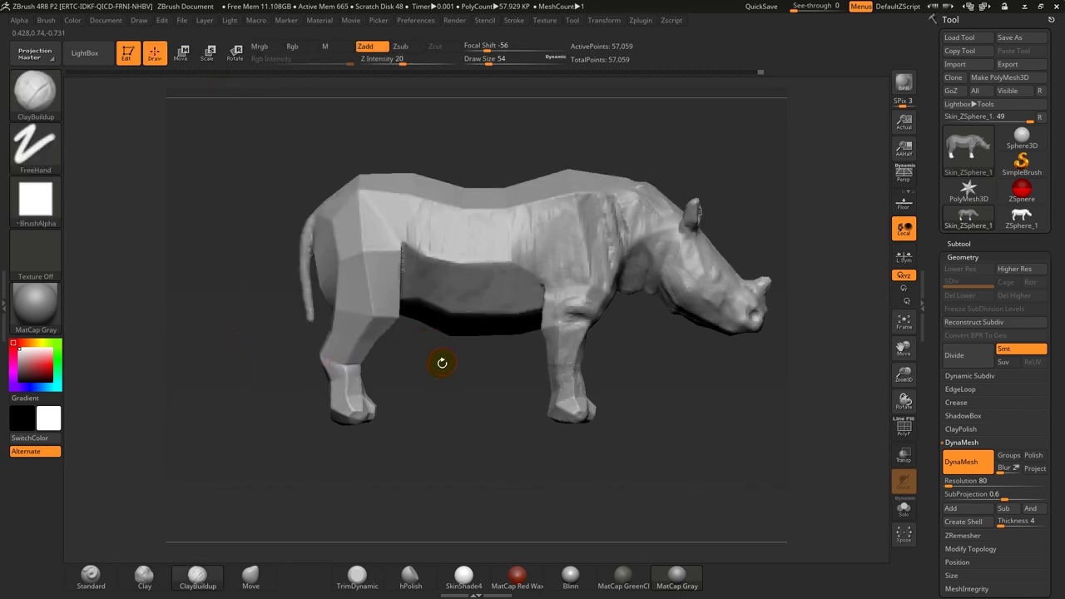
pyautogui.press('space')
pyautogui.moveTo(442, 374); pyautogui.dragTo(466, 374)
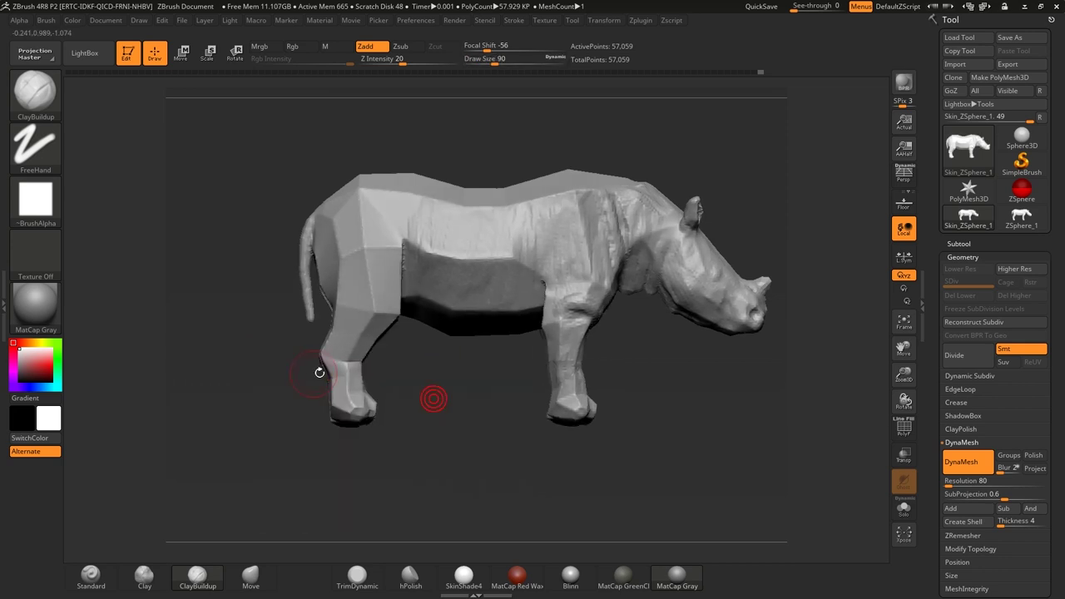
pyautogui.moveTo(297, 384); pyautogui.dragTo(332, 358)
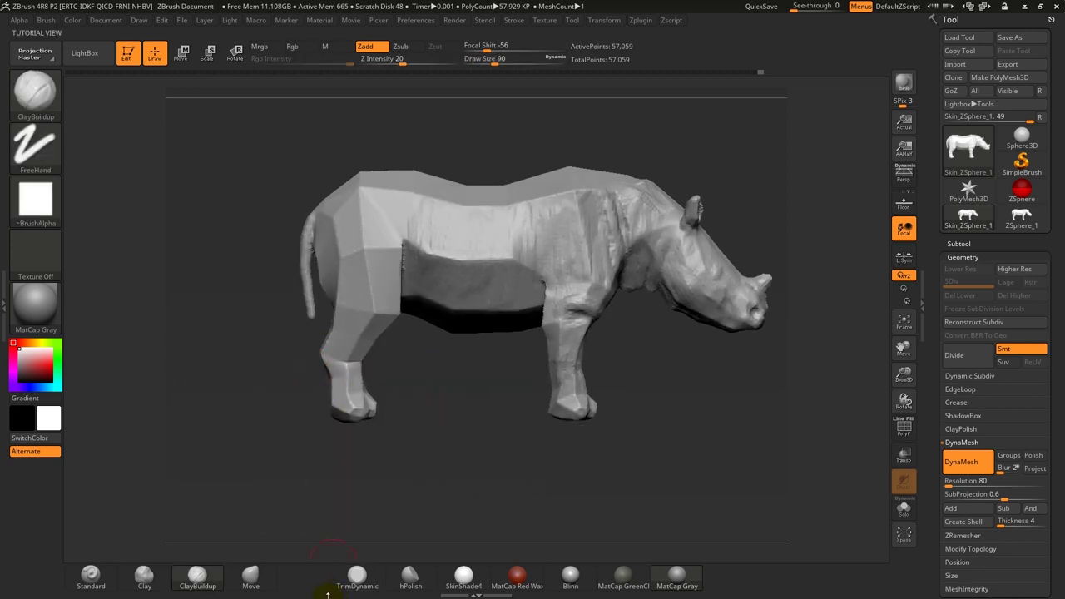
pyautogui.click(250, 574)
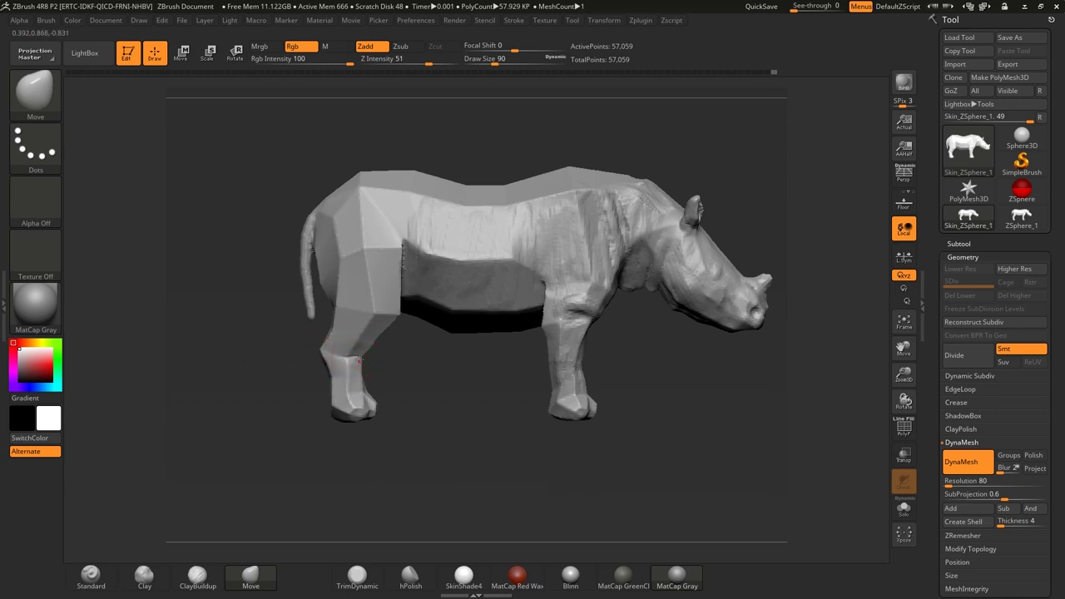
pyautogui.moveTo(358, 360); pyautogui.dragTo(335, 356)
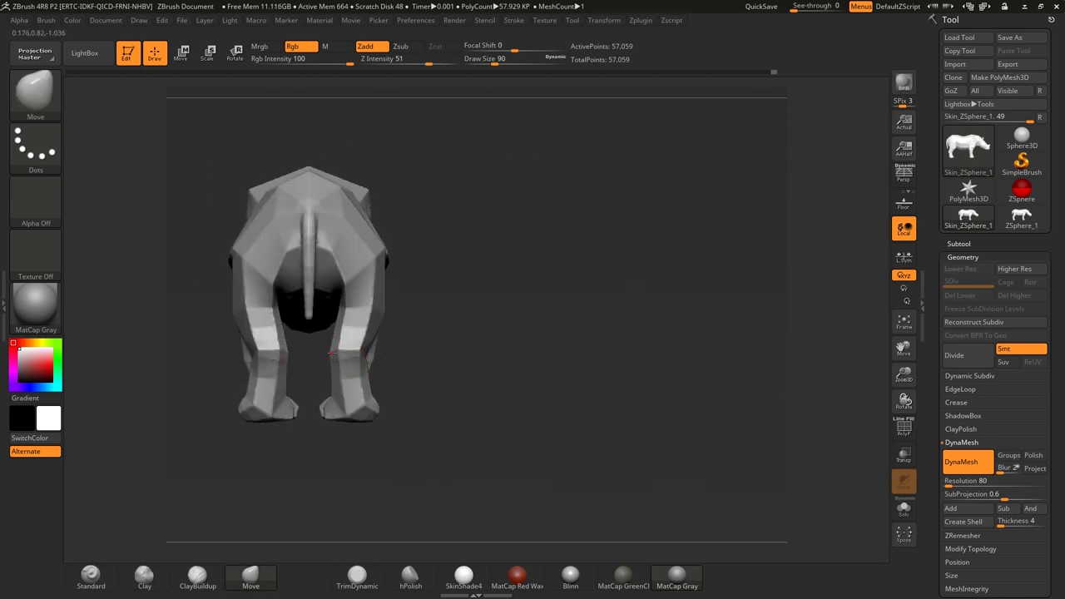
pyautogui.moveTo(429, 366); pyautogui.dragTo(360, 378)
# - With ClayBuildup at size 39, fill the sharp step behind the shoulder with clay
pyautogui.click(197, 574)
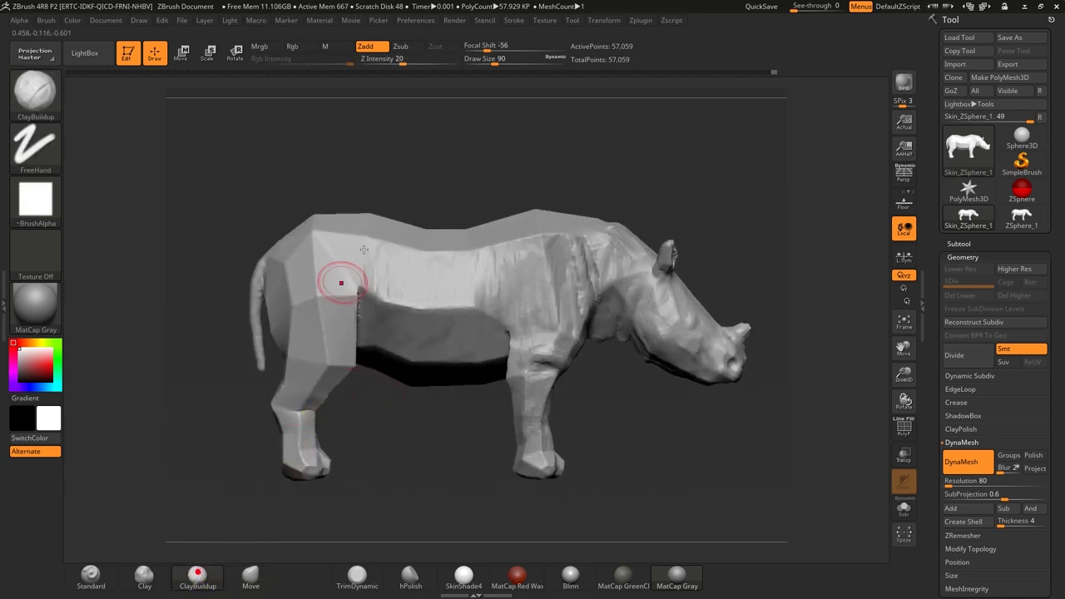
pyautogui.moveTo(356, 316)
pyautogui.mouseDown()
pyautogui.moveTo(352, 264)
pyautogui.moveTo(388, 248)
pyautogui.mouseUp()
pyautogui.press('space')
pyautogui.moveTo(416, 142); pyautogui.dragTo(391, 142)
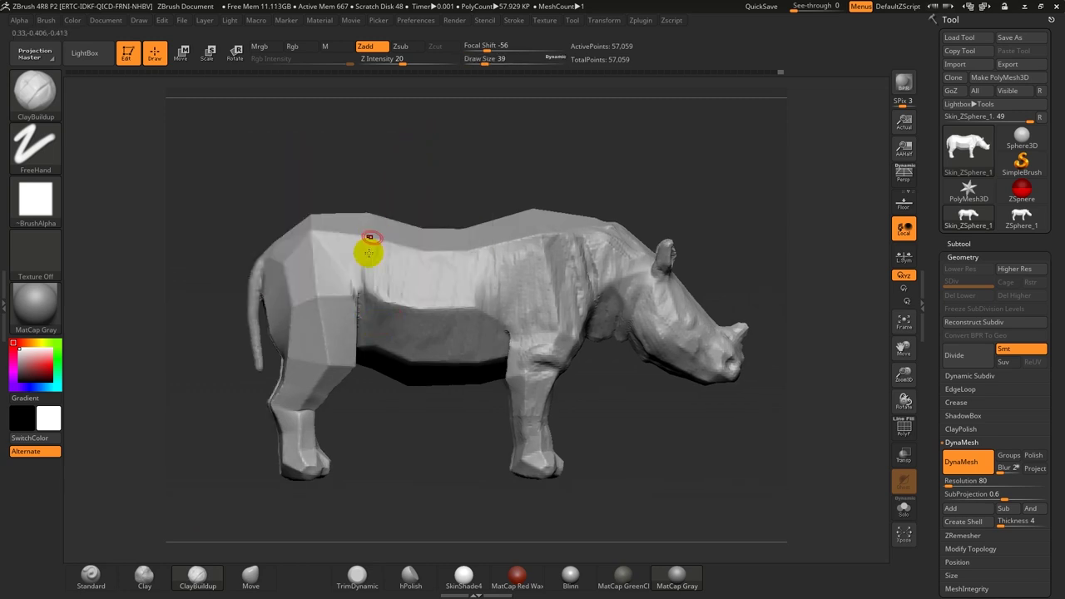
pyautogui.moveTo(353, 306); pyautogui.dragTo(350, 278)
pyautogui.moveTo(340, 327); pyautogui.dragTo(330, 290)
pyautogui.moveTo(329, 372)
pyautogui.mouseDown()
pyautogui.moveTo(338, 354)
pyautogui.moveTo(311, 380)
pyautogui.moveTo(298, 303)
pyautogui.moveTo(311, 252)
pyautogui.moveTo(319, 311)
pyautogui.moveTo(290, 286)
pyautogui.moveTo(293, 347)
pyautogui.mouseUp()
# - At Draw Size 54, add clay to the rear haunches, back and shoulder
pyautogui.moveTo(381, 135); pyautogui.dragTo(413, 160)
pyautogui.press('space')
pyautogui.moveTo(325, 269)
pyautogui.mouseDown()
pyautogui.moveTo(346, 273)
pyautogui.moveTo(328, 233)
pyautogui.mouseUp()
pyautogui.moveTo(355, 188)
pyautogui.mouseDown()
pyautogui.moveTo(374, 197)
pyautogui.moveTo(333, 231)
pyautogui.moveTo(304, 231)
pyautogui.moveTo(319, 214)
pyautogui.moveTo(311, 244)
pyautogui.mouseUp()
pyautogui.moveTo(345, 131)
pyautogui.mouseDown()
pyautogui.moveTo(310, 241)
pyautogui.moveTo(292, 191)
pyautogui.mouseUp()
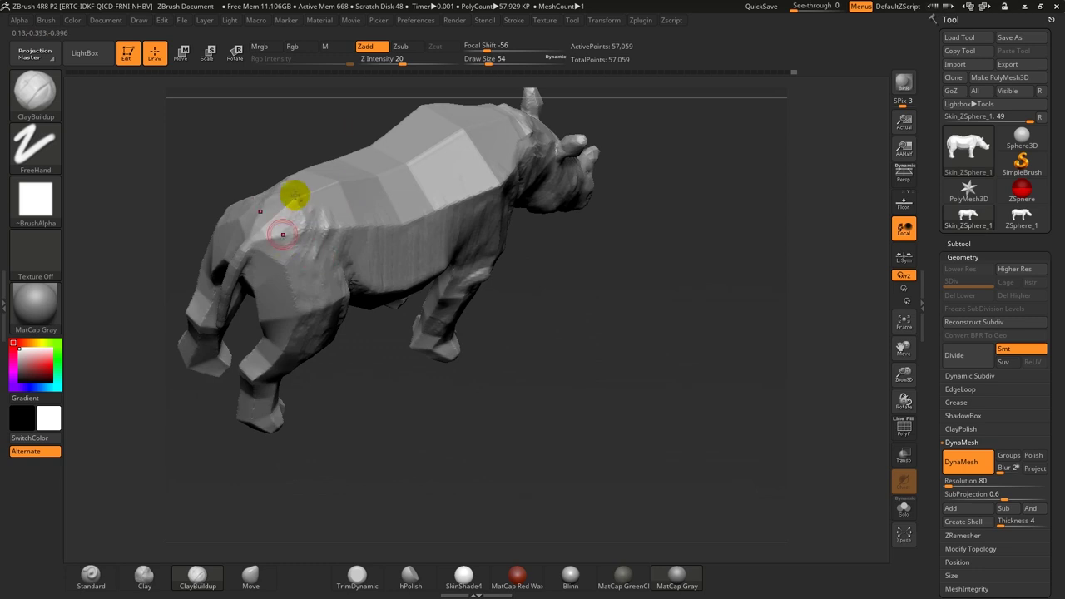
pyautogui.moveTo(309, 523)
pyautogui.mouseDown()
pyautogui.moveTo(352, 446)
pyautogui.moveTo(379, 318)
pyautogui.mouseUp()
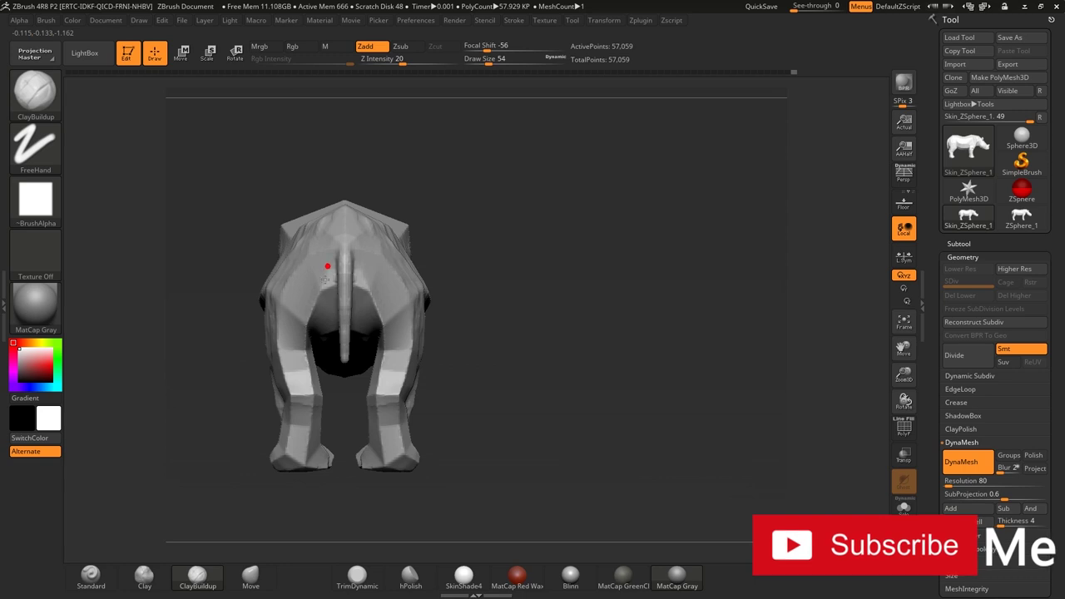
pyautogui.moveTo(305, 292)
pyautogui.mouseDown()
pyautogui.moveTo(295, 356)
pyautogui.moveTo(399, 309)
pyautogui.moveTo(359, 278)
pyautogui.moveTo(357, 304)
pyautogui.mouseUp()
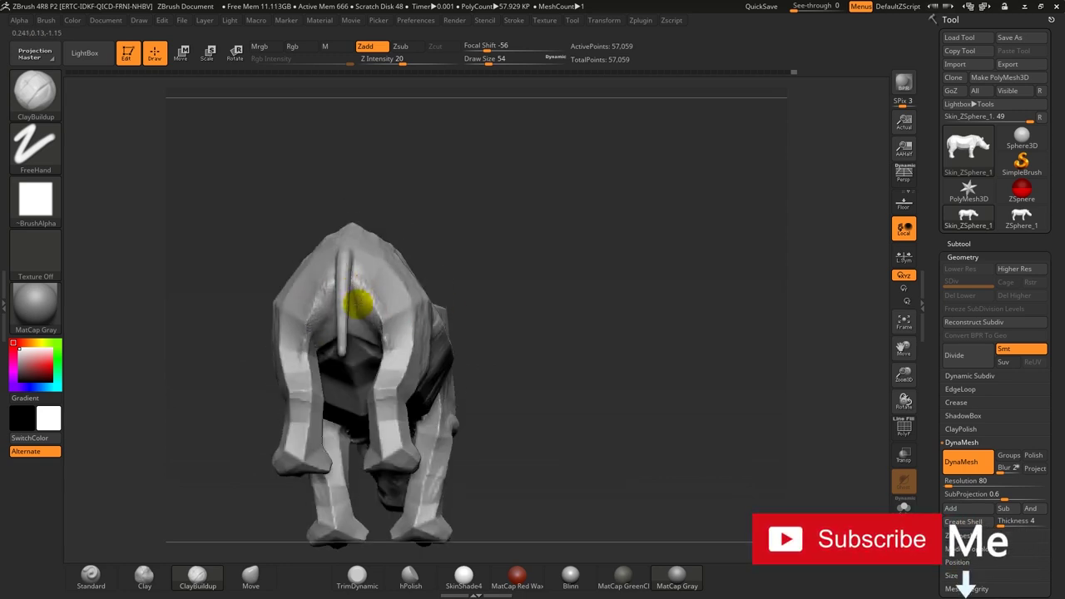
# - Build up clay along the upper back ridge and down the flank
pyautogui.moveTo(499, 333); pyautogui.dragTo(447, 247)
pyautogui.click(325, 347)
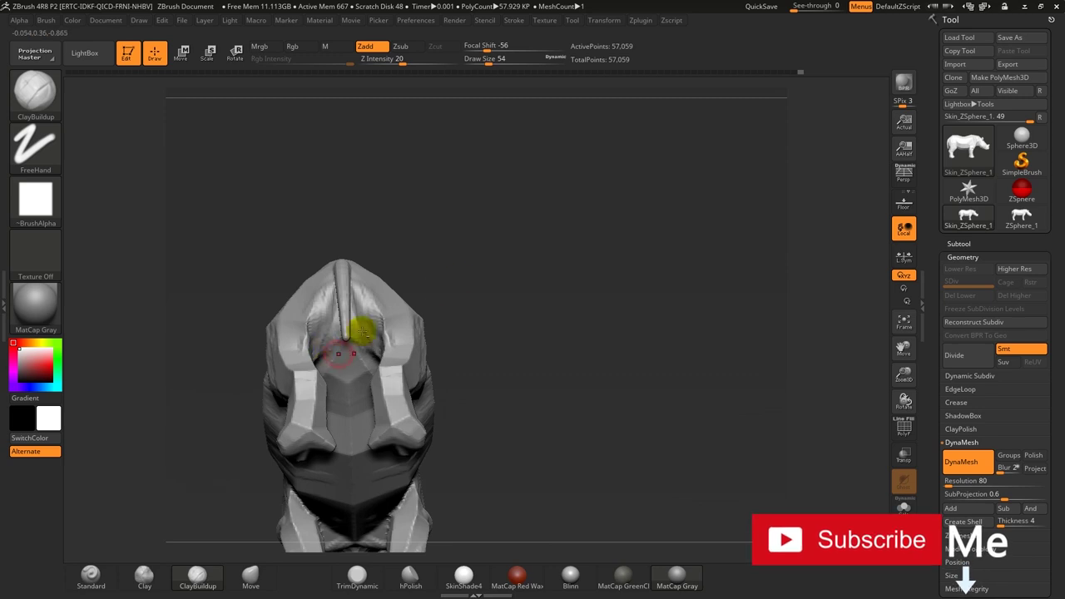
pyautogui.moveTo(356, 322); pyautogui.dragTo(457, 261)
pyautogui.click(319, 349)
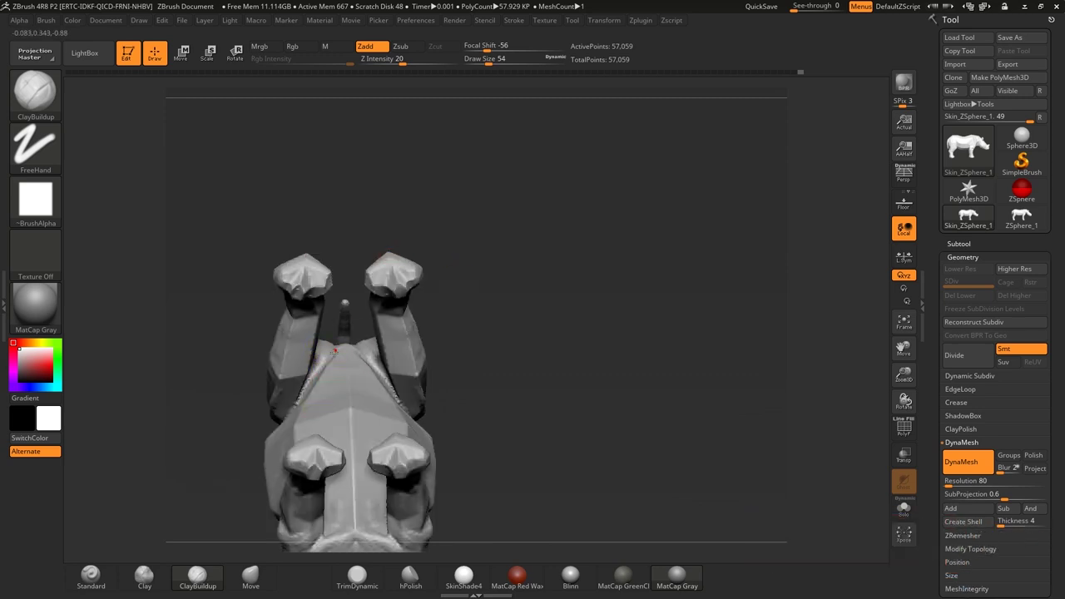
pyautogui.moveTo(454, 274)
pyautogui.mouseDown()
pyautogui.moveTo(356, 396)
pyautogui.moveTo(467, 338)
pyautogui.mouseUp()
pyautogui.moveTo(356, 344)
pyautogui.mouseDown()
pyautogui.moveTo(371, 409)
pyautogui.moveTo(360, 332)
pyautogui.moveTo(349, 379)
pyautogui.mouseUp()
pyautogui.moveTo(472, 235)
pyautogui.mouseDown()
pyautogui.moveTo(473, 330)
pyautogui.moveTo(499, 274)
pyautogui.moveTo(494, 225)
pyautogui.moveTo(462, 261)
pyautogui.mouseUp()
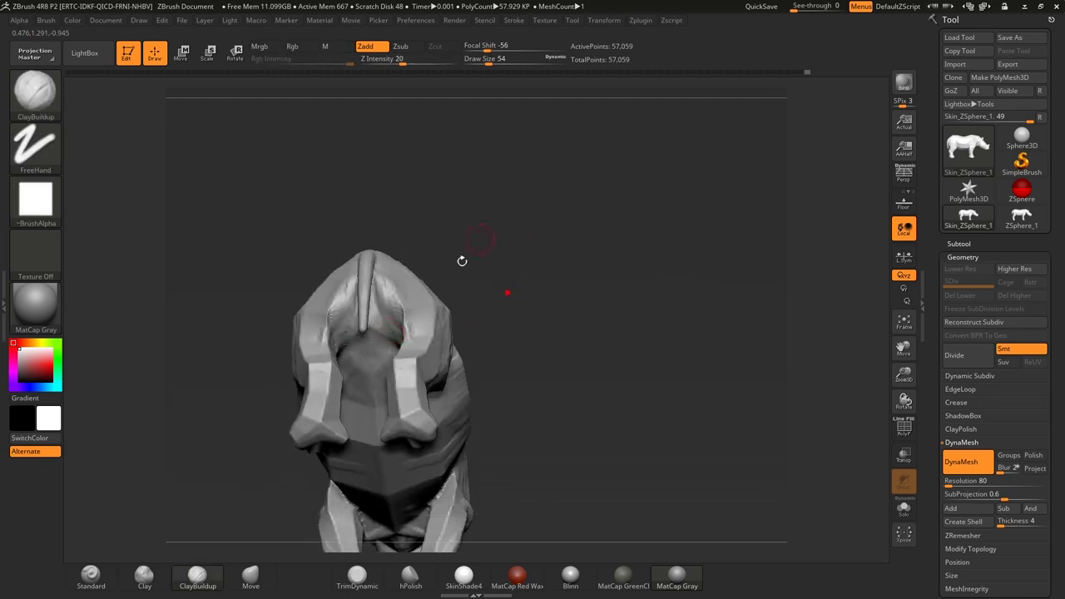
pyautogui.moveTo(343, 289)
pyautogui.mouseDown()
pyautogui.moveTo(333, 314)
pyautogui.moveTo(352, 277)
pyautogui.moveTo(333, 341)
pyautogui.moveTo(344, 284)
pyautogui.mouseUp()
pyautogui.moveTo(428, 228)
pyautogui.mouseDown()
pyautogui.moveTo(344, 276)
pyautogui.moveTo(341, 268)
pyautogui.moveTo(325, 309)
pyautogui.moveTo(325, 277)
pyautogui.moveTo(302, 344)
pyautogui.mouseUp()
pyautogui.moveTo(532, 316)
pyautogui.keyDown('shift'); pyautogui.mouseDown()
pyautogui.moveTo(432, 175)
pyautogui.moveTo(401, 248)
pyautogui.mouseUp(); pyautogui.keyUp('shift')
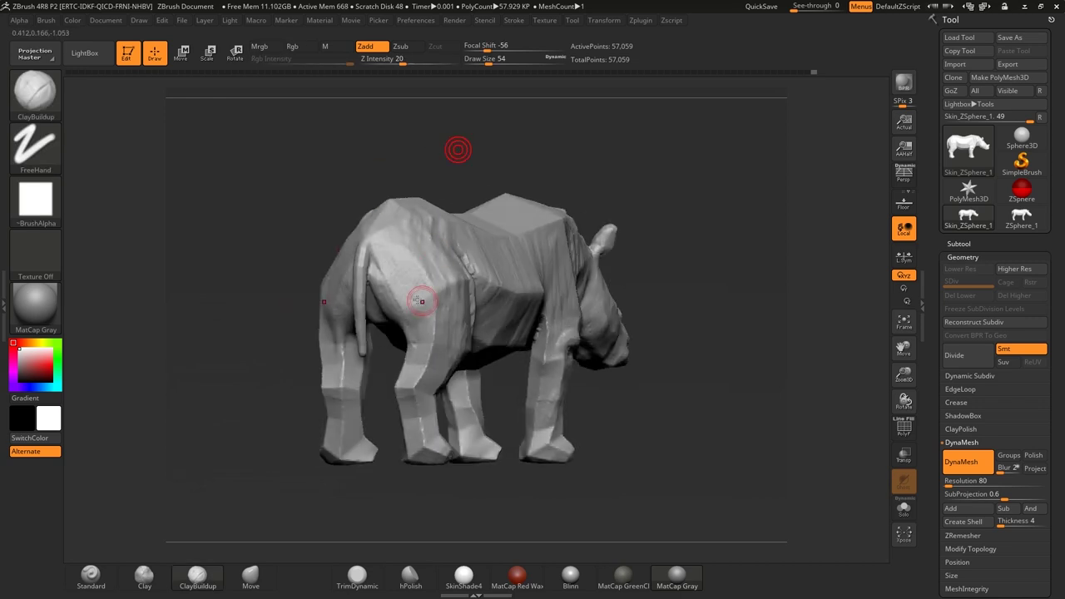
# - Sculpt clay strokes over the rhino's hindquarters from several angles
pyautogui.moveTo(408, 314)
pyautogui.mouseDown()
pyautogui.moveTo(412, 269)
pyautogui.moveTo(447, 309)
pyautogui.mouseUp()
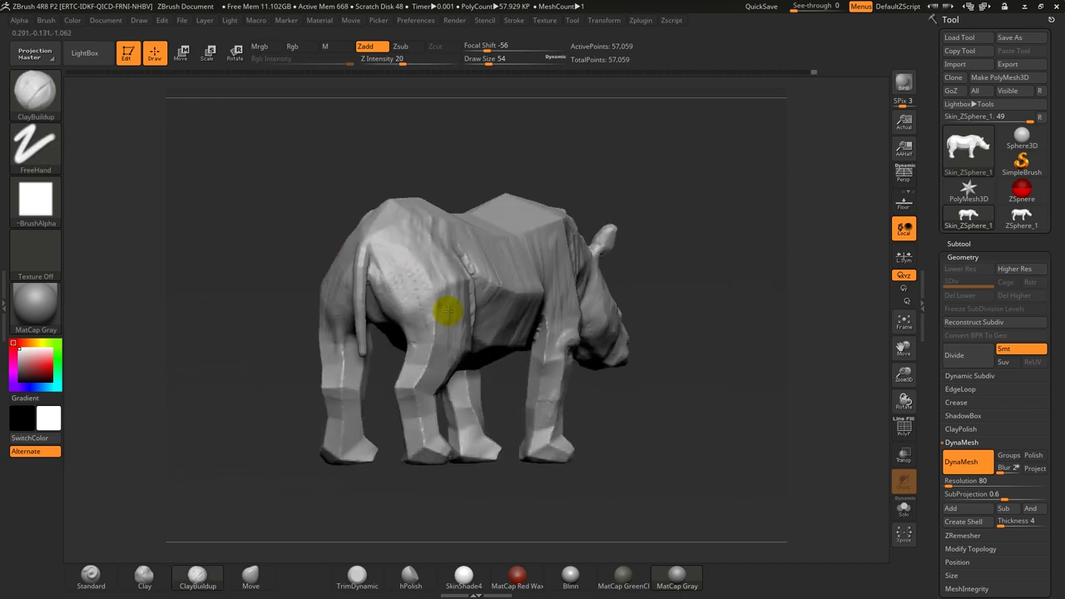
pyautogui.keyDown('shift'); pyautogui.moveTo(483, 167); pyautogui.dragTo(499, 136); pyautogui.keyUp('shift')
pyautogui.moveTo(402, 294)
pyautogui.mouseDown()
pyautogui.moveTo(403, 310)
pyautogui.moveTo(458, 336)
pyautogui.mouseUp()
pyautogui.moveTo(483, 408)
pyautogui.mouseDown()
pyautogui.moveTo(474, 312)
pyautogui.moveTo(469, 326)
pyautogui.mouseUp()
# - Smooth the rear leg, thigh and rear foot
pyautogui.moveTo(452, 249); pyautogui.dragTo(466, 302)
pyautogui.moveTo(454, 240)
pyautogui.mouseDown()
pyautogui.moveTo(467, 308)
pyautogui.moveTo(469, 273)
pyautogui.moveTo(469, 342)
pyautogui.mouseUp()
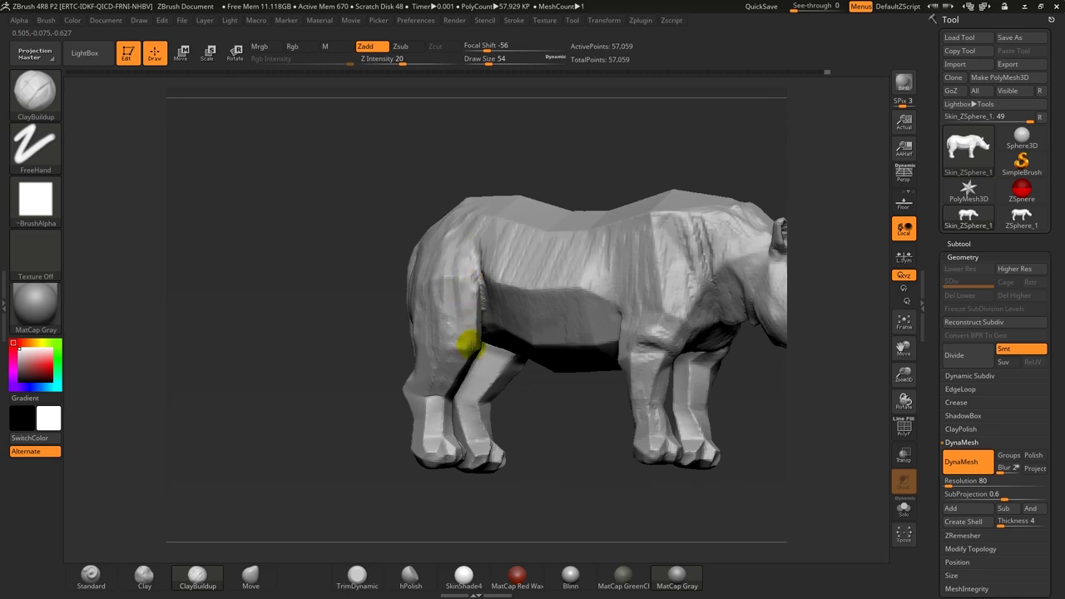
pyautogui.moveTo(456, 248); pyautogui.dragTo(435, 305)
pyautogui.moveTo(364, 349)
pyautogui.mouseDown()
pyautogui.moveTo(335, 330)
pyautogui.moveTo(516, 432)
pyautogui.moveTo(404, 337)
pyautogui.mouseUp()
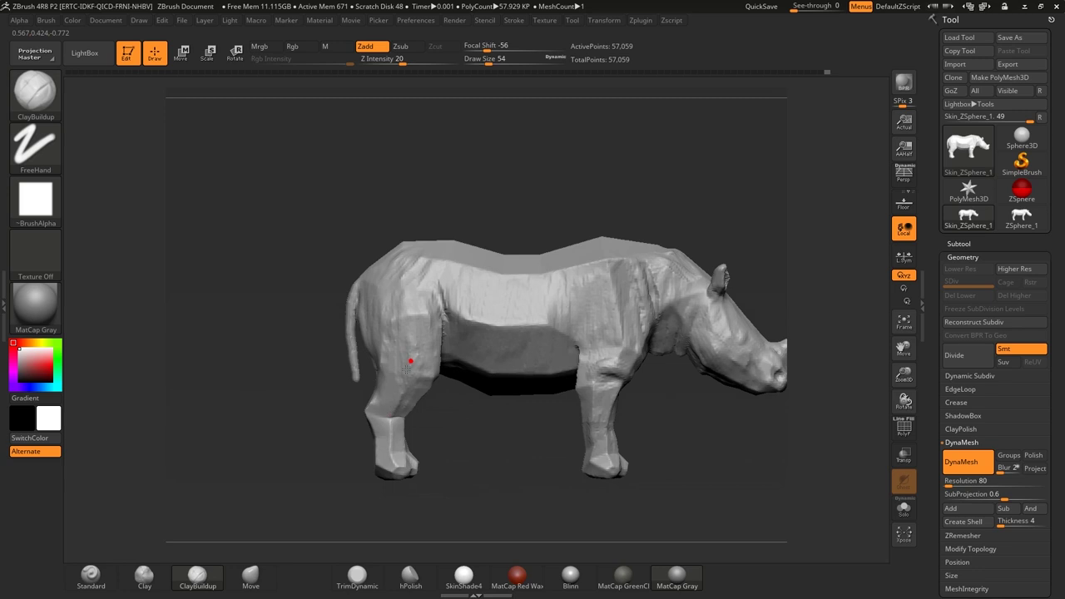
pyautogui.moveTo(387, 428)
pyautogui.mouseDown()
pyautogui.moveTo(390, 449)
pyautogui.moveTo(379, 415)
pyautogui.mouseUp()
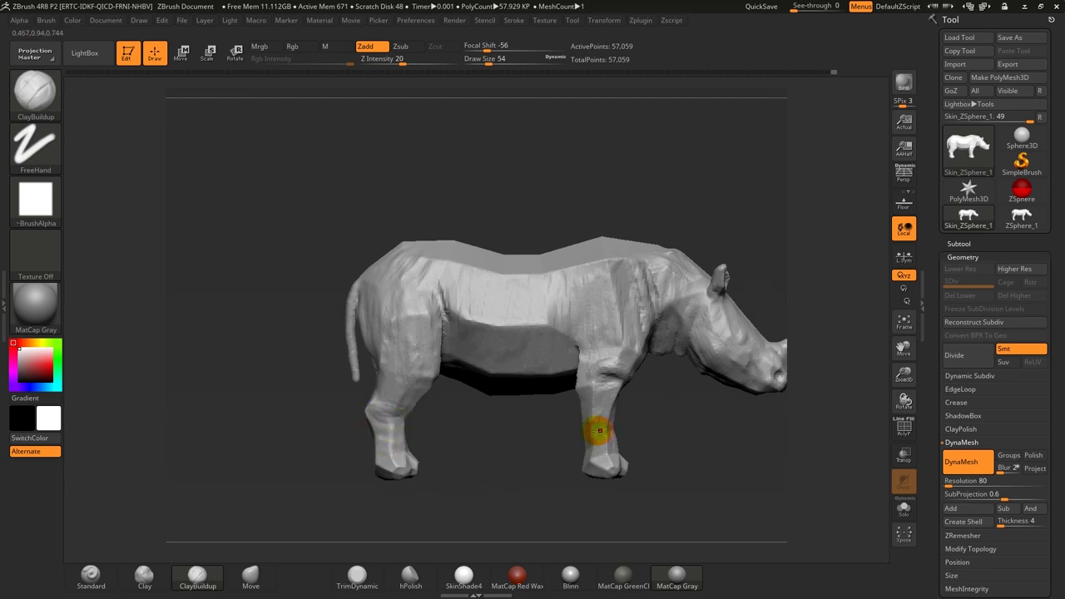
# - Smooth the front leg, then check it from rear, side and three-quarter views
pyautogui.keyDown('shift'); pyautogui.moveTo(592, 425); pyautogui.dragTo(583, 347); pyautogui.keyUp('shift')
pyautogui.moveTo(649, 391); pyautogui.dragTo(591, 407)
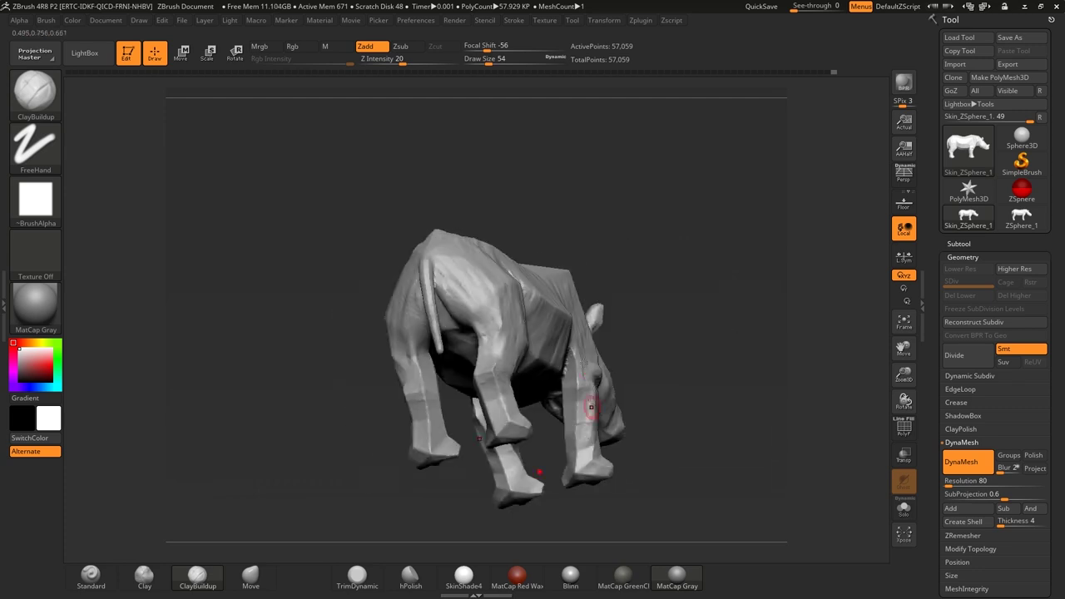
pyautogui.moveTo(637, 316)
pyautogui.mouseDown()
pyautogui.moveTo(595, 402)
pyautogui.moveTo(571, 361)
pyautogui.moveTo(566, 404)
pyautogui.moveTo(577, 385)
pyautogui.moveTo(613, 423)
pyautogui.moveTo(644, 417)
pyautogui.mouseUp()
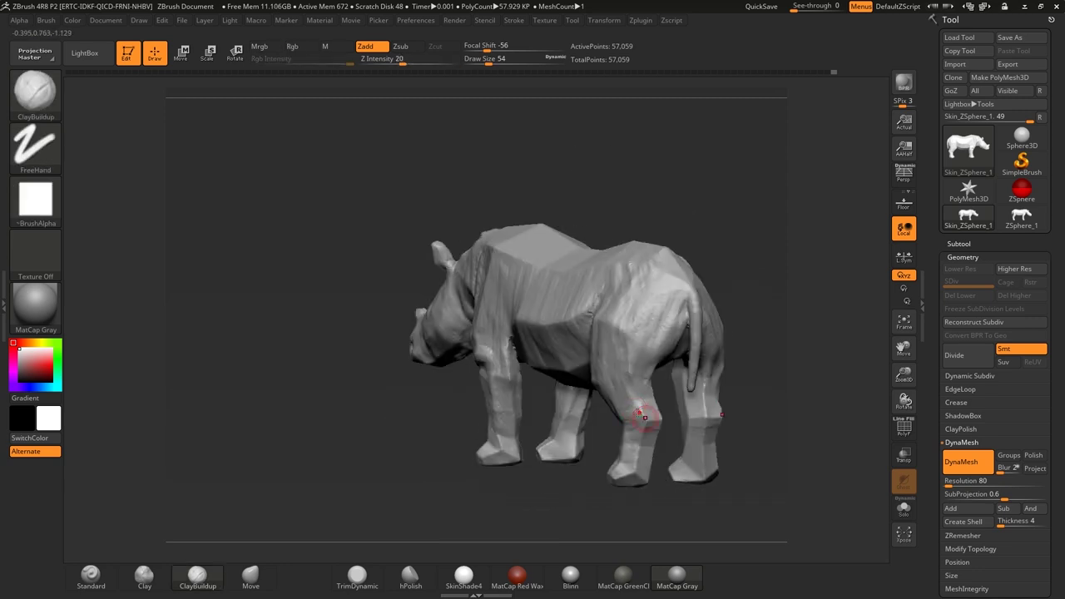
pyautogui.keyDown('shift'); pyautogui.moveTo(603, 547); pyautogui.dragTo(597, 546); pyautogui.keyUp('shift')
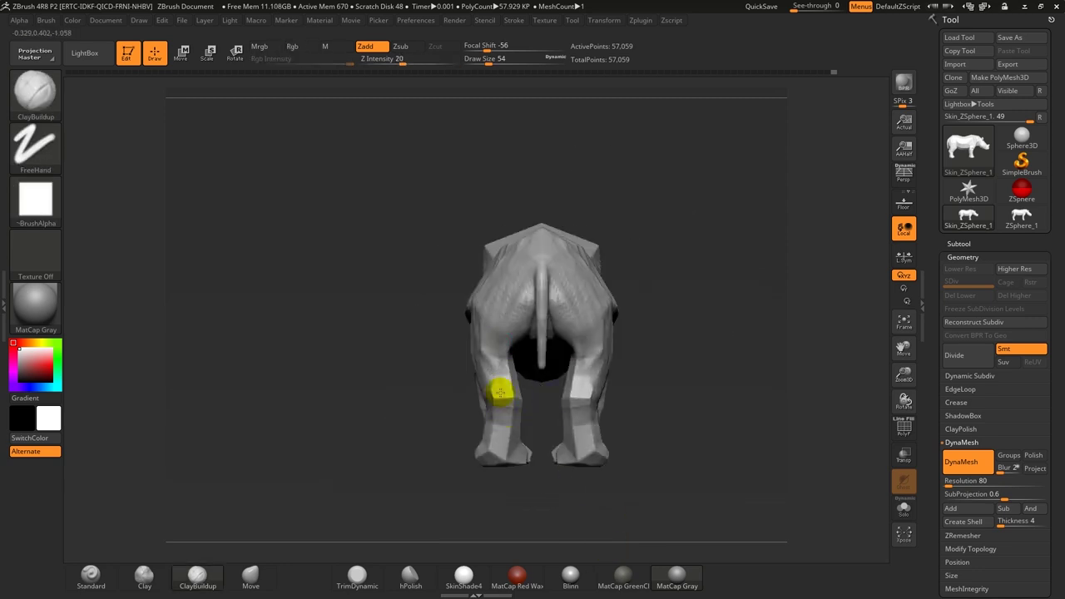
pyautogui.moveTo(448, 425)
pyautogui.mouseDown()
pyautogui.moveTo(411, 430)
pyautogui.moveTo(487, 411)
pyautogui.mouseUp()
pyautogui.moveTo(533, 462); pyautogui.dragTo(445, 477)
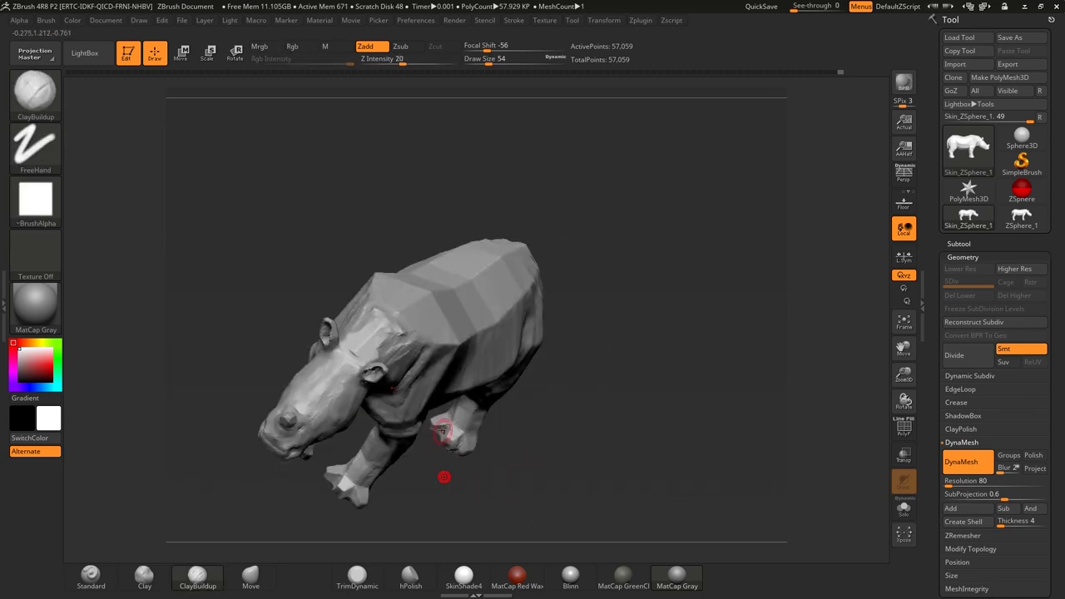
# - Zoom in on the body and add clay across the front leg crease
pyautogui.moveTo(434, 431)
pyautogui.keyDown('shift'); pyautogui.mouseDown()
pyautogui.moveTo(494, 452)
pyautogui.moveTo(582, 429)
pyautogui.moveTo(641, 471)
pyautogui.mouseUp(); pyautogui.keyUp('shift')
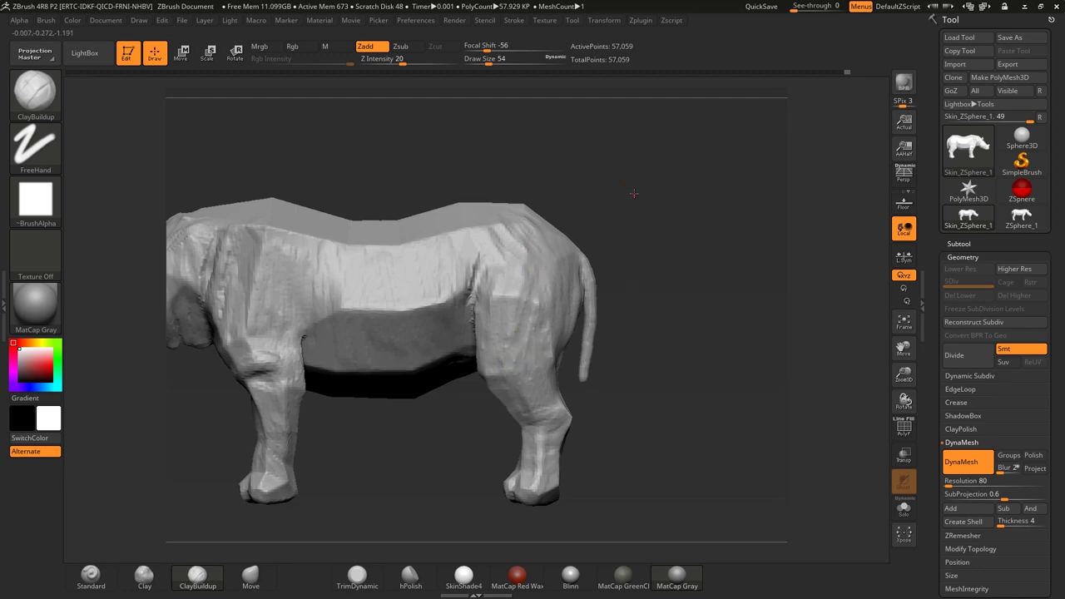
pyautogui.keyDown('alt'); pyautogui.moveTo(637, 186); pyautogui.dragTo(657, 210); pyautogui.keyUp('alt')
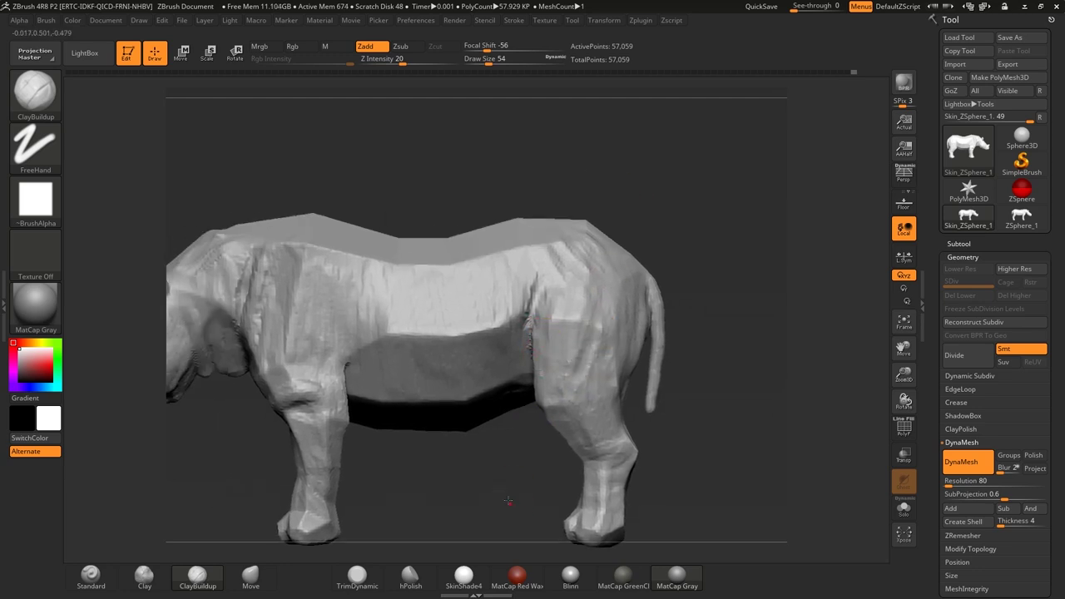
pyautogui.moveTo(540, 332); pyautogui.dragTo(332, 332)
pyautogui.moveTo(316, 483); pyautogui.dragTo(271, 485)
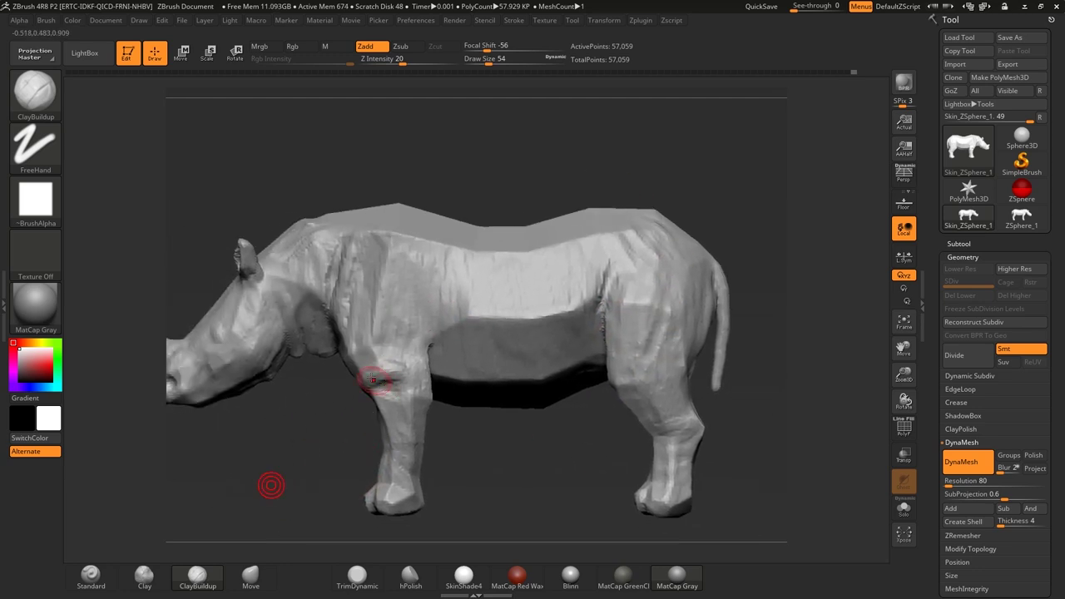
pyautogui.moveTo(367, 378)
pyautogui.mouseDown()
pyautogui.moveTo(412, 376)
pyautogui.moveTo(357, 268)
pyautogui.mouseUp()
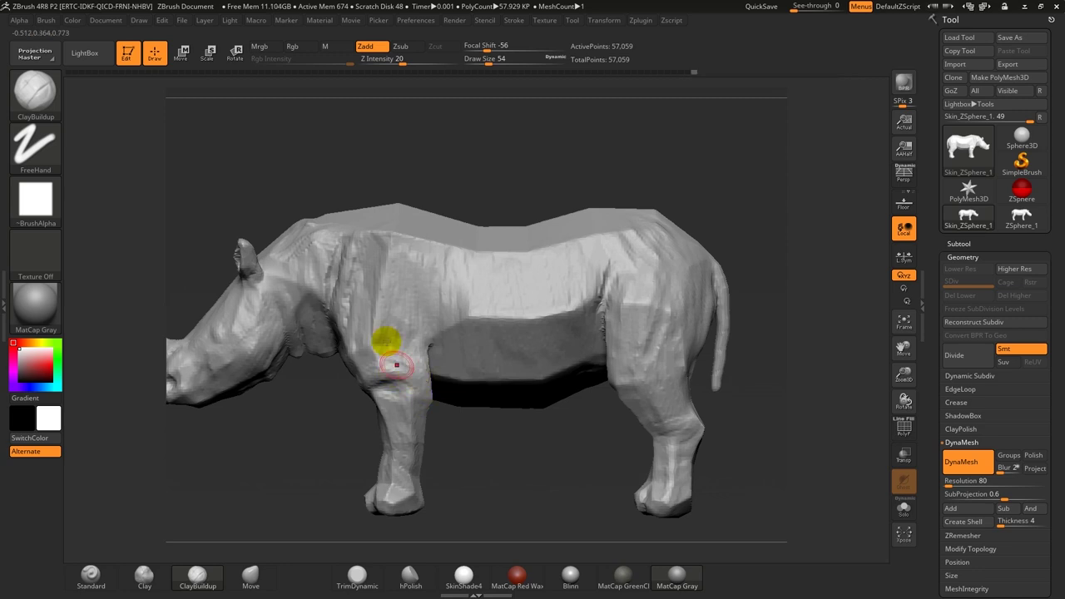
# - Build up clay strokes down the rhino's shoulder
pyautogui.moveTo(342, 201)
pyautogui.mouseDown()
pyautogui.moveTo(309, 404)
pyautogui.moveTo(422, 223)
pyautogui.mouseUp()
pyautogui.moveTo(484, 447); pyautogui.dragTo(591, 243)
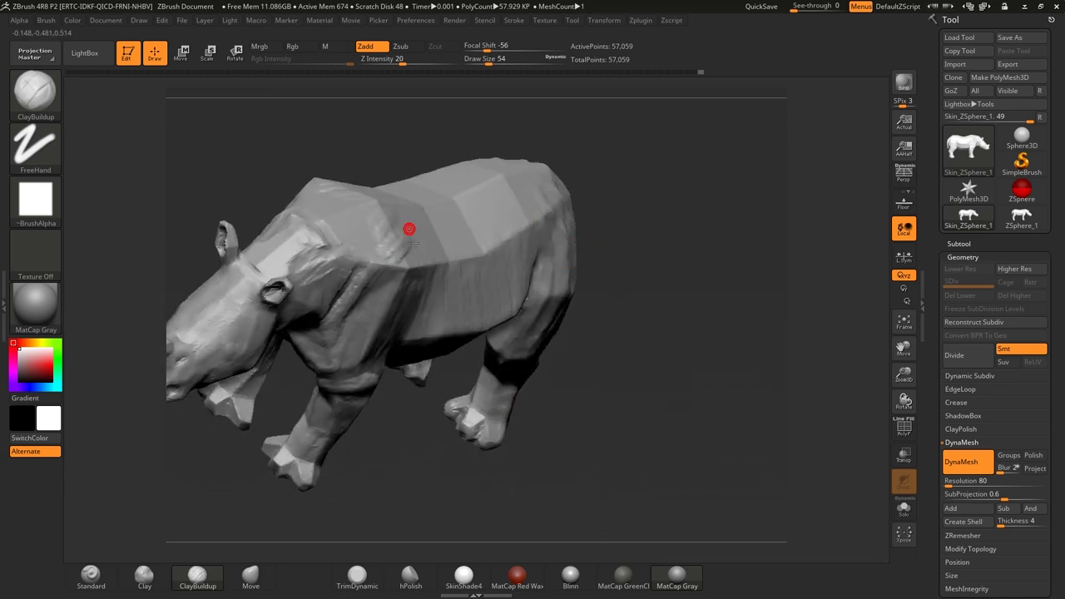
pyautogui.moveTo(408, 229)
pyautogui.mouseDown()
pyautogui.moveTo(394, 255)
pyautogui.moveTo(416, 255)
pyautogui.moveTo(388, 293)
pyautogui.mouseUp()
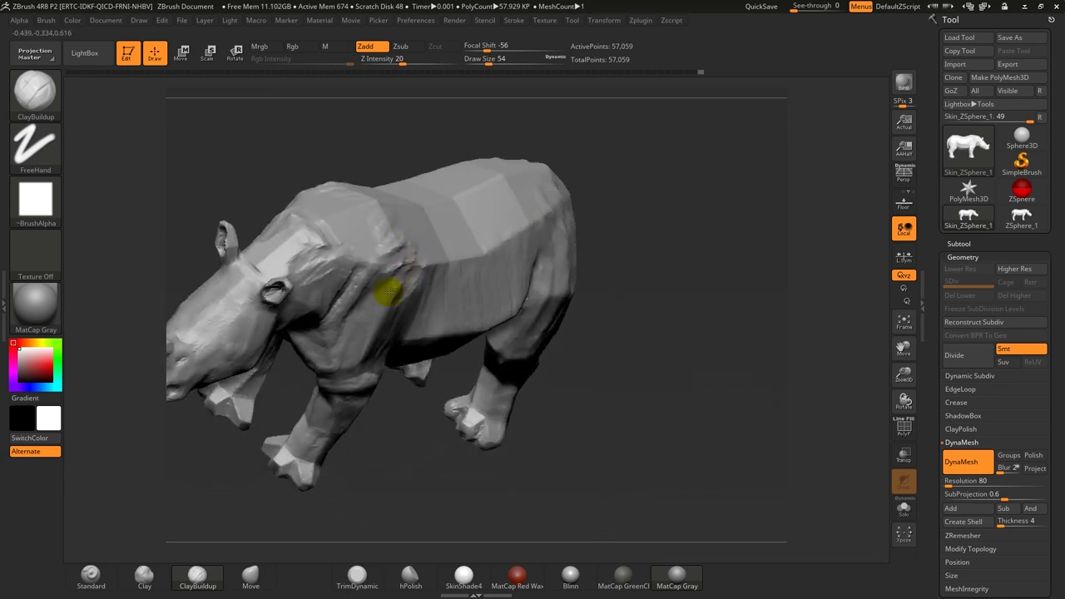
pyautogui.moveTo(425, 122); pyautogui.dragTo(402, 225)
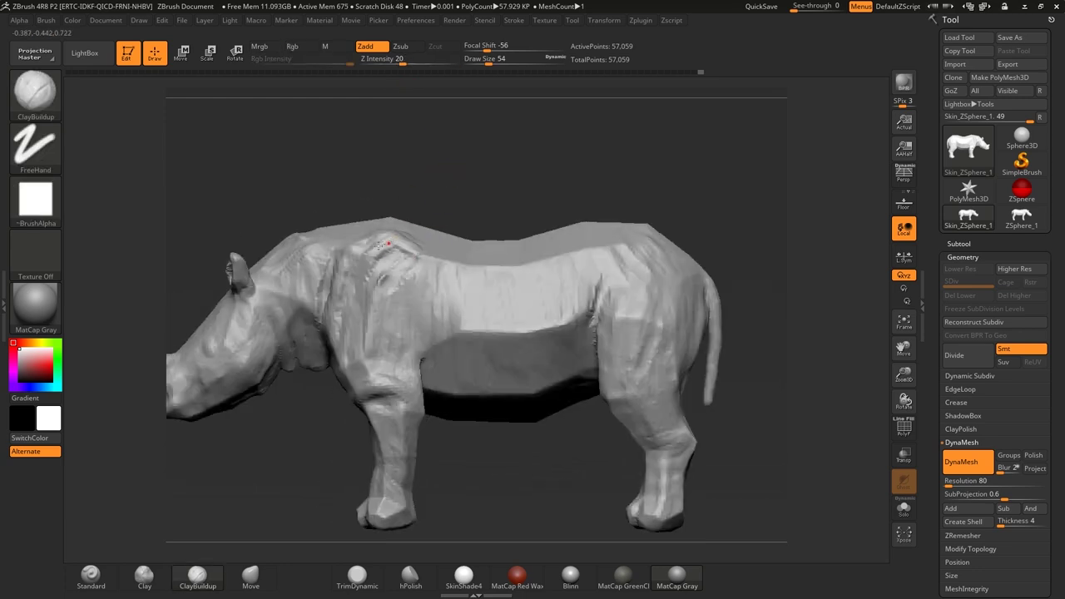
pyautogui.moveTo(388, 243)
pyautogui.mouseDown()
pyautogui.moveTo(391, 291)
pyautogui.moveTo(416, 300)
pyautogui.mouseUp()
pyautogui.moveTo(373, 240); pyautogui.dragTo(377, 341)
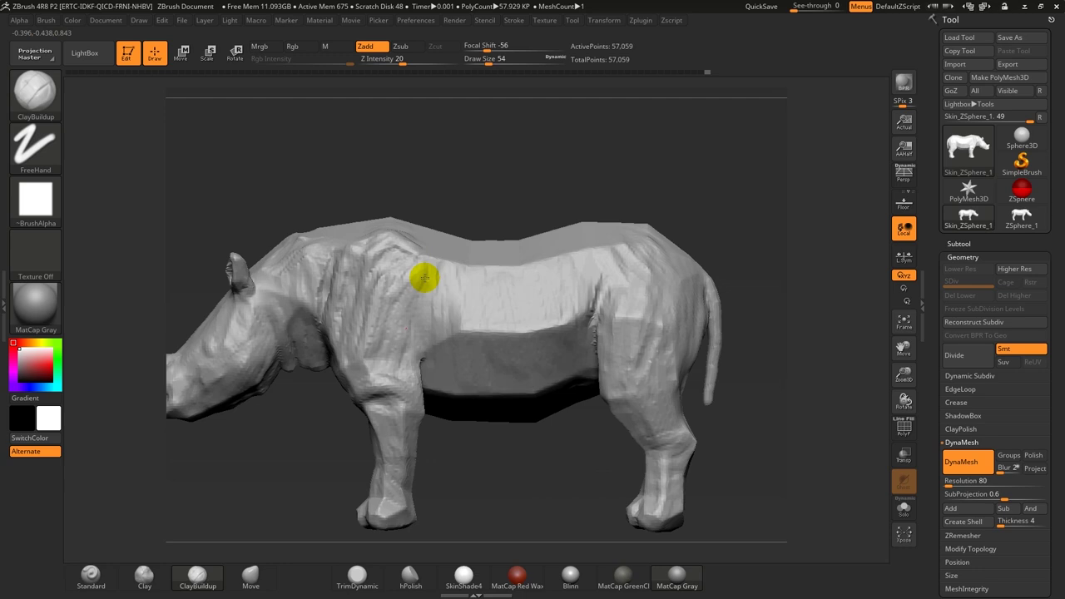
# - Add clay along the rhino's back and around the shoulder
pyautogui.moveTo(458, 138); pyautogui.dragTo(458, 195)
pyautogui.moveTo(354, 224)
pyautogui.mouseDown()
pyautogui.moveTo(333, 242)
pyautogui.moveTo(309, 225)
pyautogui.mouseUp()
pyautogui.moveTo(419, 117)
pyautogui.mouseDown()
pyautogui.moveTo(504, 184)
pyautogui.moveTo(438, 255)
pyautogui.mouseUp()
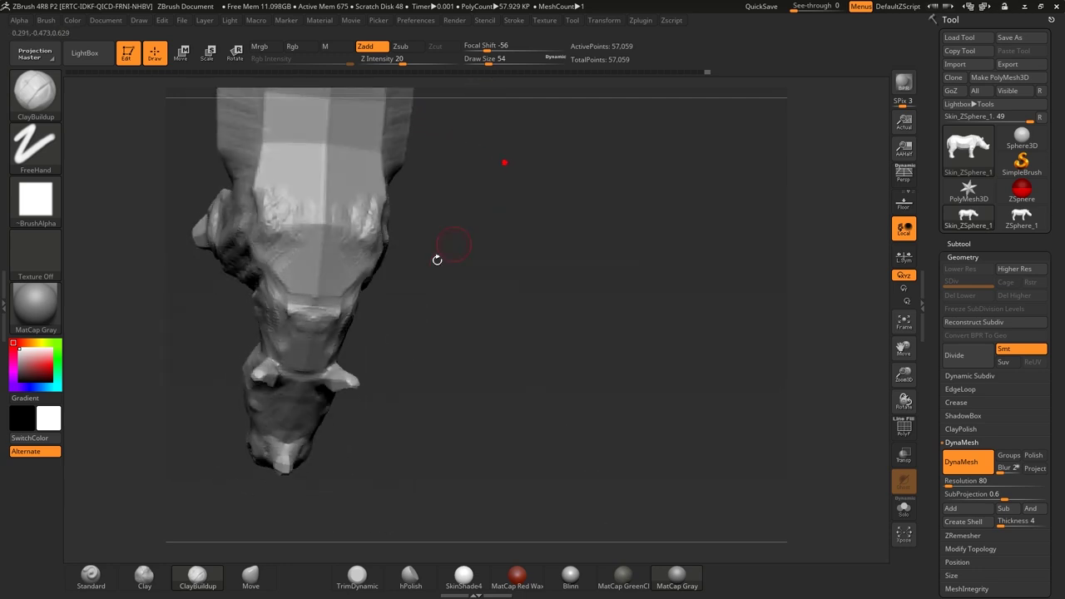
pyautogui.moveTo(394, 328)
pyautogui.mouseDown()
pyautogui.moveTo(335, 290)
pyautogui.moveTo(347, 287)
pyautogui.moveTo(340, 283)
pyautogui.moveTo(316, 305)
pyautogui.moveTo(309, 297)
pyautogui.mouseUp()
pyautogui.moveTo(487, 350)
pyautogui.mouseDown()
pyautogui.moveTo(506, 343)
pyautogui.moveTo(363, 296)
pyautogui.mouseUp()
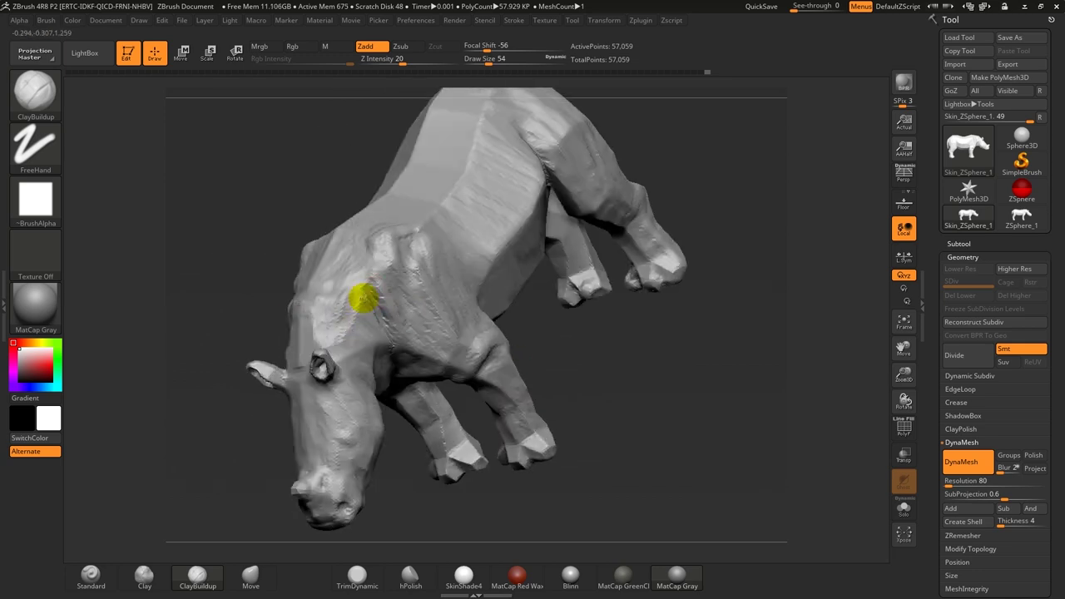
# - Check the rhino from front and side views and raise Draw Size to 68
pyautogui.moveTo(234, 439); pyautogui.dragTo(305, 361)
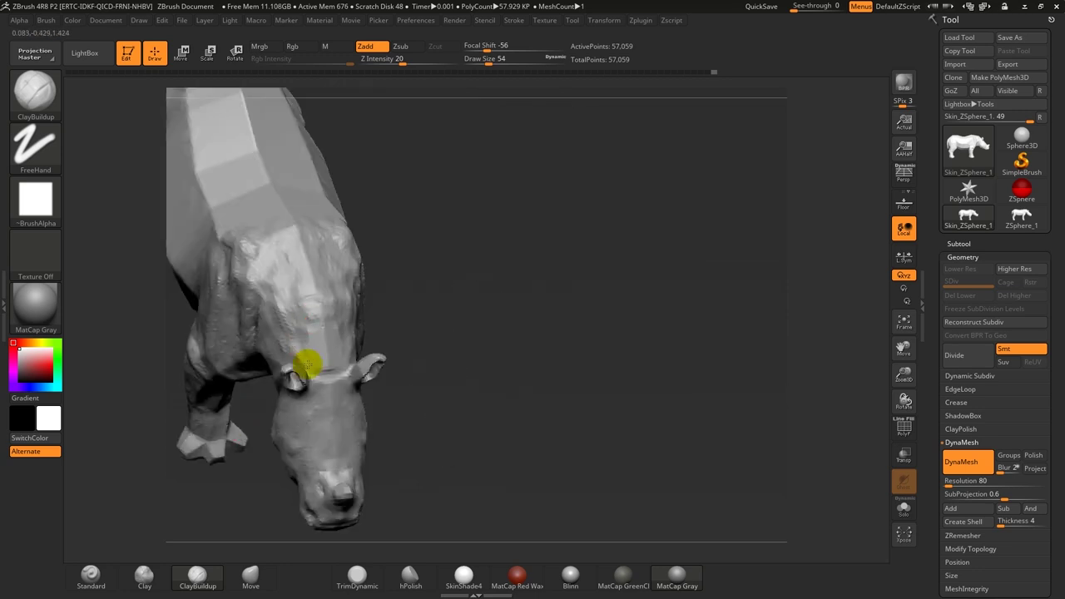
pyautogui.keyDown('shift'); pyautogui.moveTo(424, 233); pyautogui.dragTo(378, 303); pyautogui.keyUp('shift')
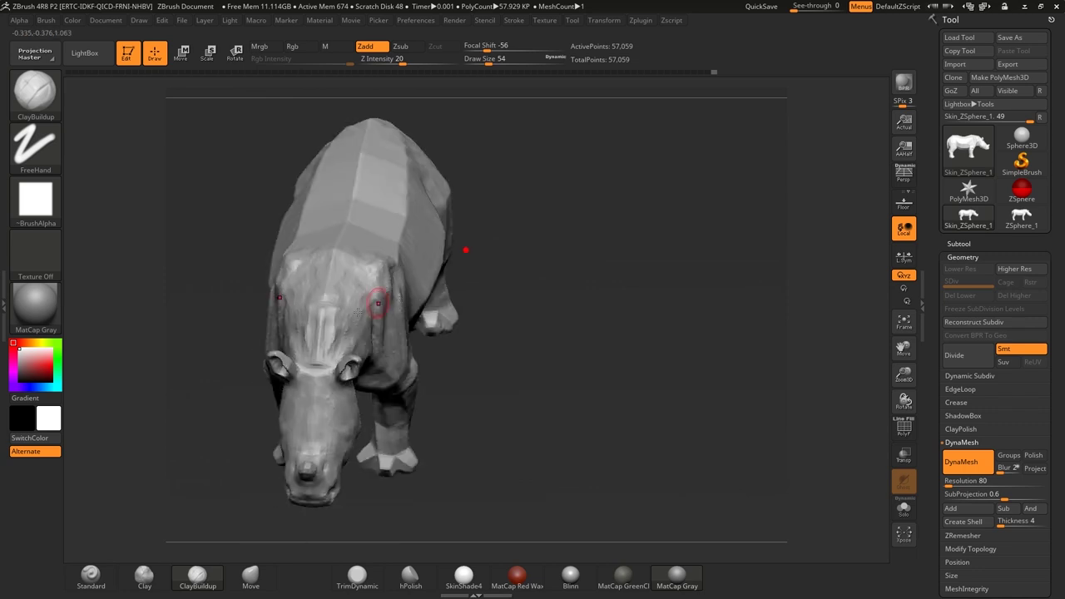
pyautogui.moveTo(459, 291)
pyautogui.mouseDown()
pyautogui.moveTo(500, 167)
pyautogui.moveTo(494, 202)
pyautogui.moveTo(411, 366)
pyautogui.mouseUp()
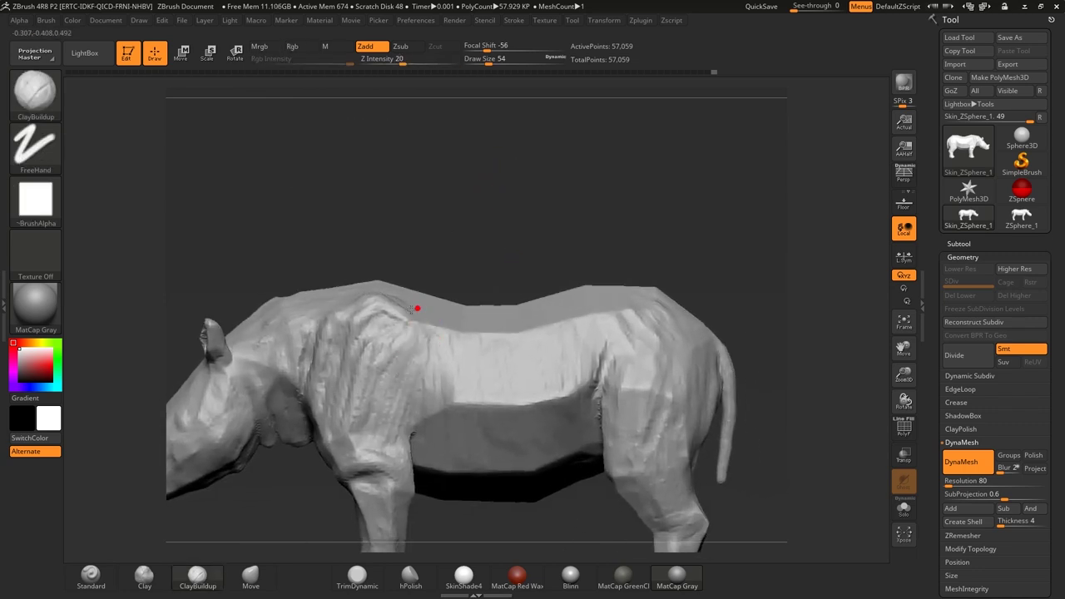
pyautogui.keyDown('alt'); pyautogui.moveTo(499, 210); pyautogui.dragTo(440, 316); pyautogui.keyUp('alt')
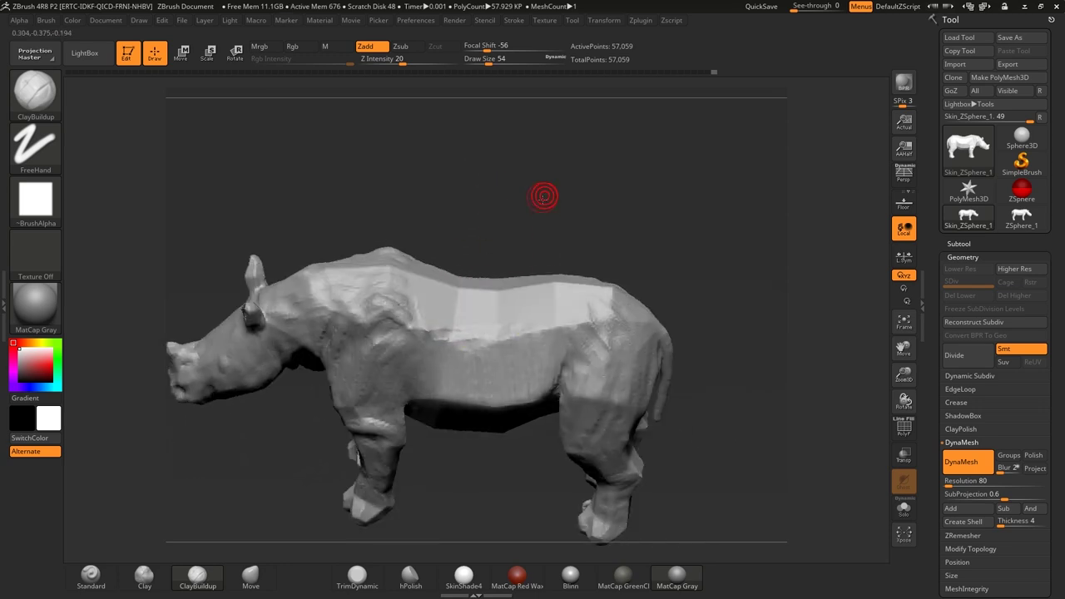
pyautogui.press('space')
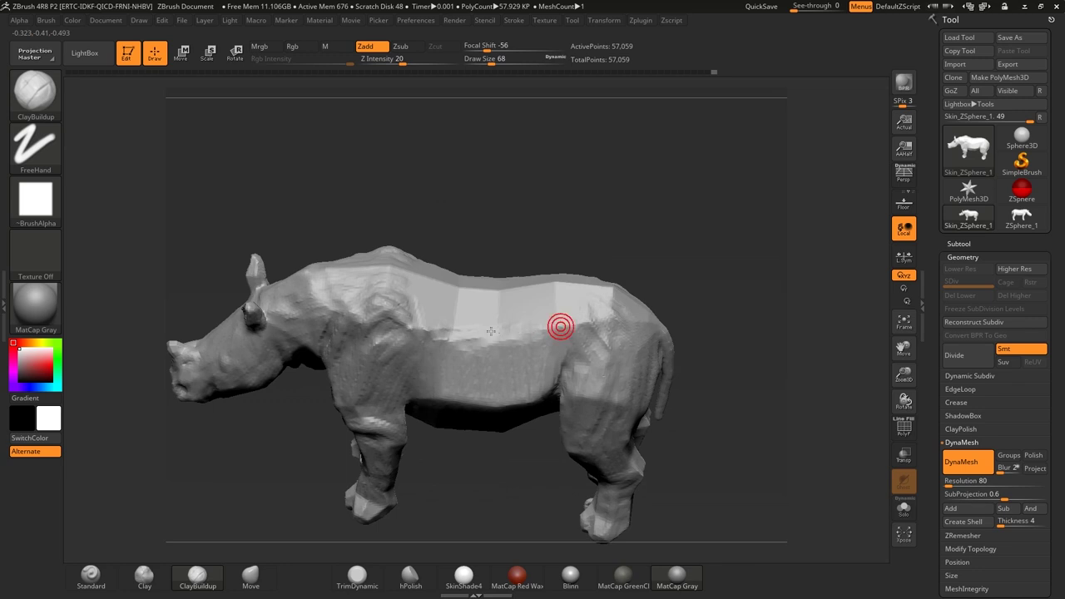
pyautogui.moveTo(428, 291); pyautogui.dragTo(518, 277)
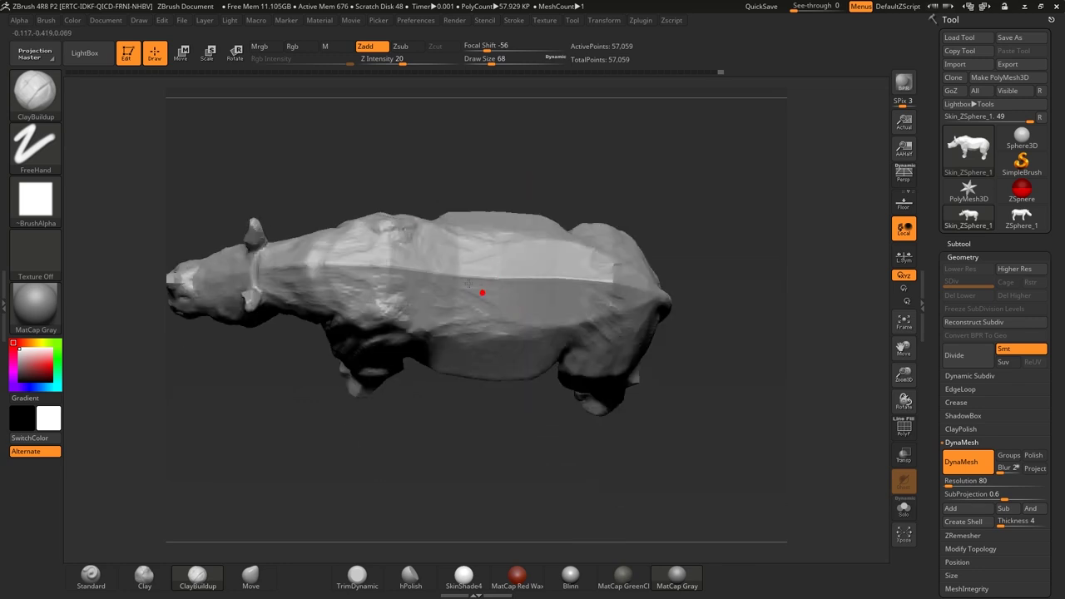
pyautogui.moveTo(440, 281); pyautogui.dragTo(459, 288)
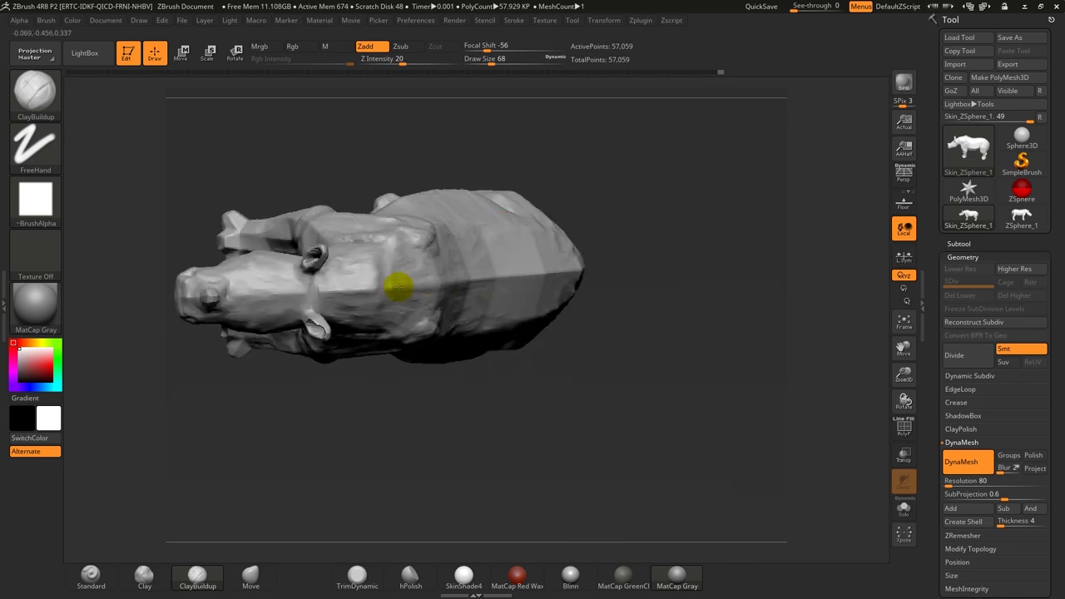
pyautogui.moveTo(381, 284)
pyautogui.mouseDown()
pyautogui.moveTo(533, 202)
pyautogui.moveTo(533, 174)
pyautogui.moveTo(487, 261)
pyautogui.mouseUp()
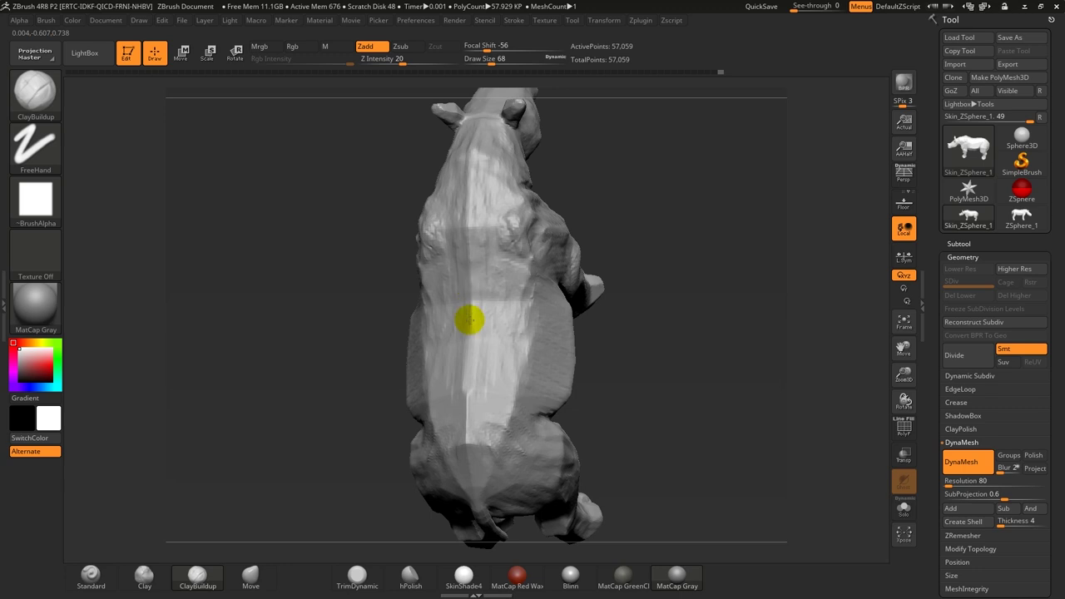
pyautogui.moveTo(625, 348); pyautogui.dragTo(541, 332)
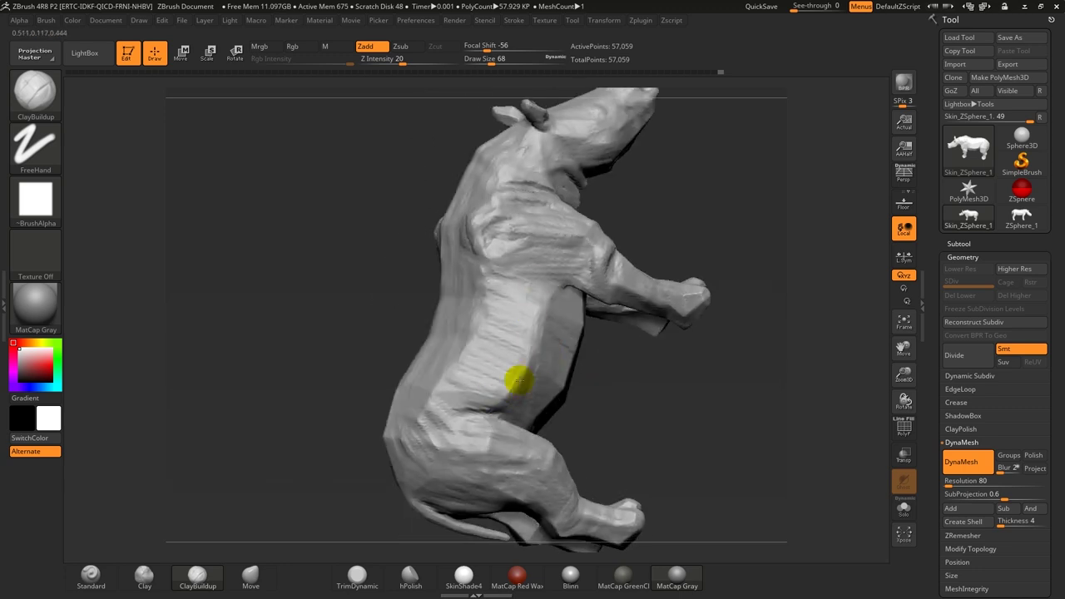
pyautogui.moveTo(588, 426)
pyautogui.mouseDown()
pyautogui.moveTo(592, 350)
pyautogui.moveTo(547, 357)
pyautogui.moveTo(525, 380)
pyautogui.moveTo(533, 302)
pyautogui.moveTo(506, 322)
pyautogui.moveTo(469, 387)
pyautogui.moveTo(535, 302)
pyautogui.moveTo(529, 361)
pyautogui.moveTo(606, 336)
pyautogui.mouseUp()
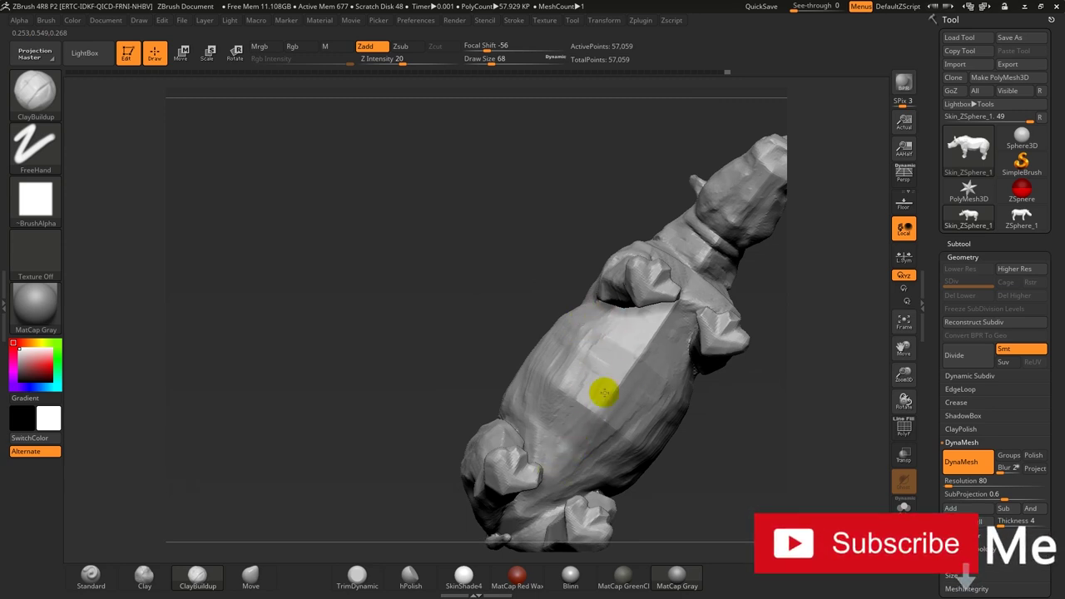
pyautogui.moveTo(606, 399); pyautogui.dragTo(648, 335)
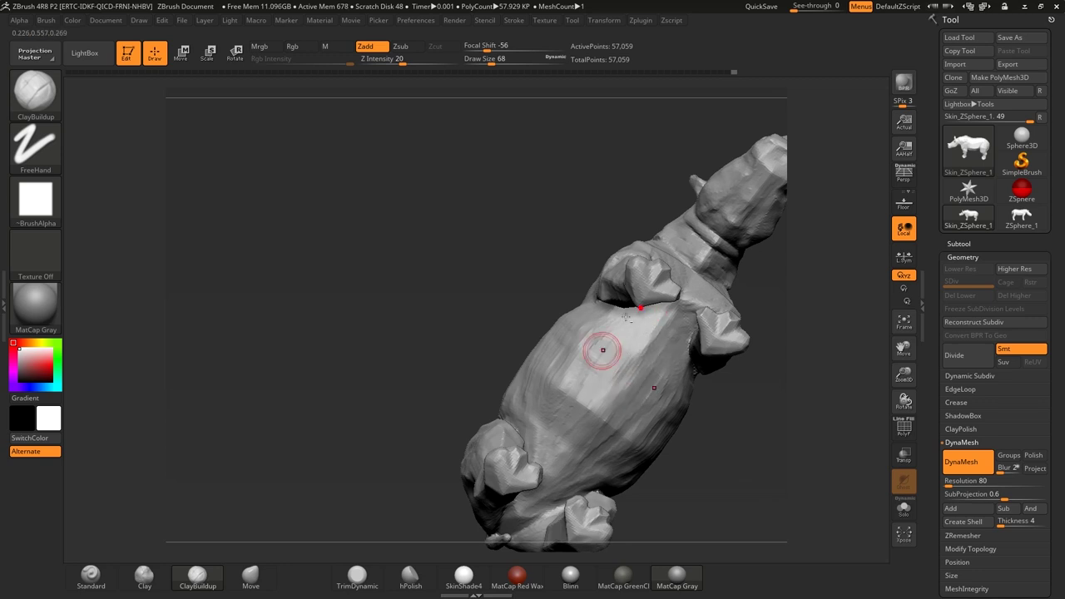
pyautogui.moveTo(518, 293)
pyautogui.keyDown('shift'); pyautogui.mouseDown()
pyautogui.moveTo(500, 292)
pyautogui.moveTo(526, 279)
pyautogui.mouseUp(); pyautogui.keyUp('shift')
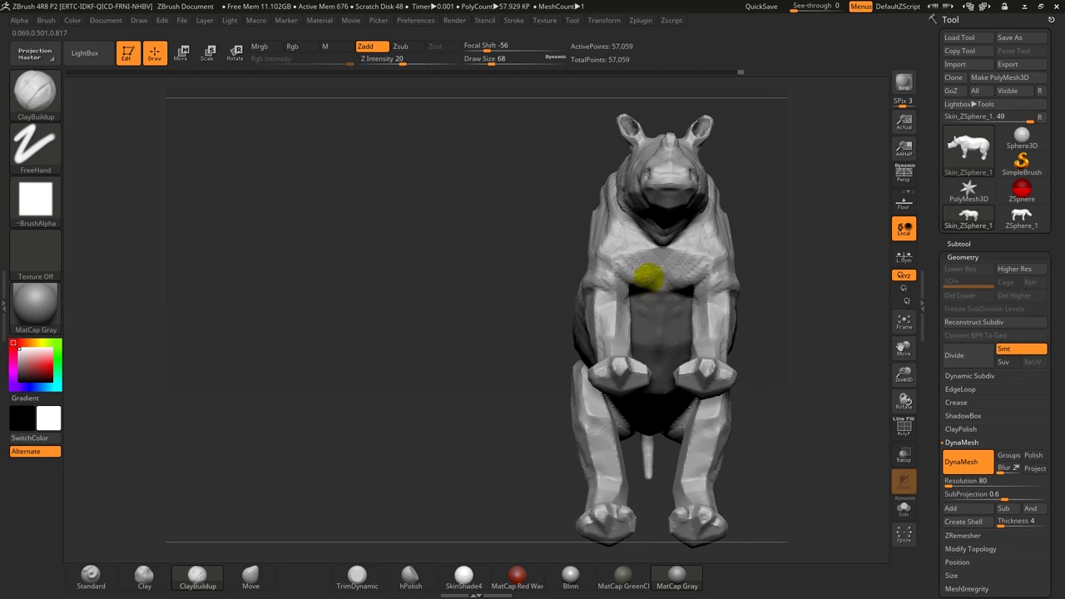
pyautogui.moveTo(567, 321); pyautogui.dragTo(639, 271)
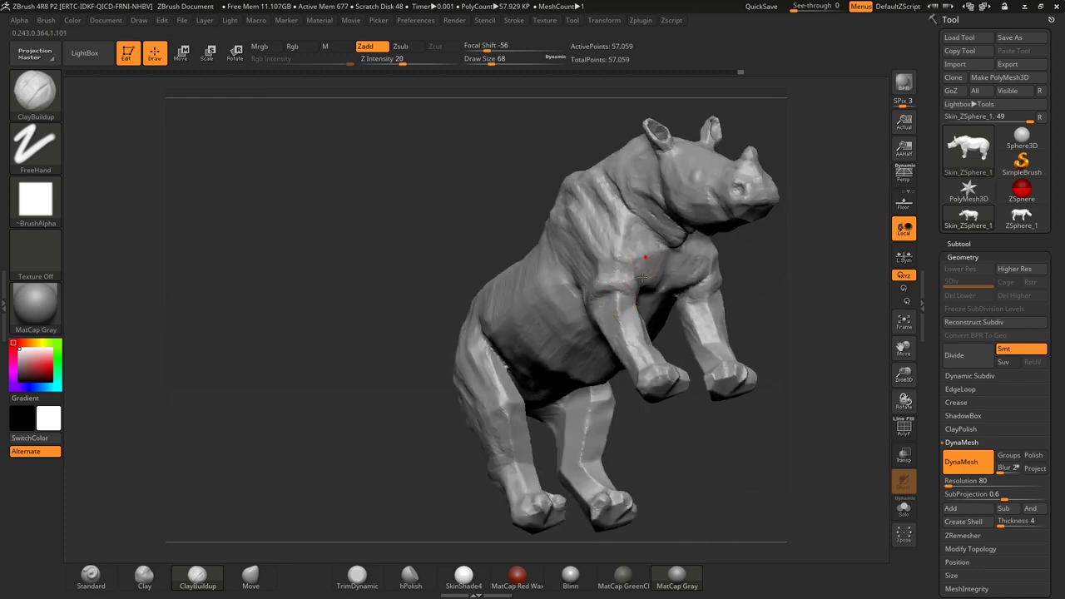
# - Build up clay across the rhino's shoulder from the side view
pyautogui.keyDown('shift'); pyautogui.moveTo(773, 302); pyautogui.dragTo(659, 192); pyautogui.keyUp('shift')
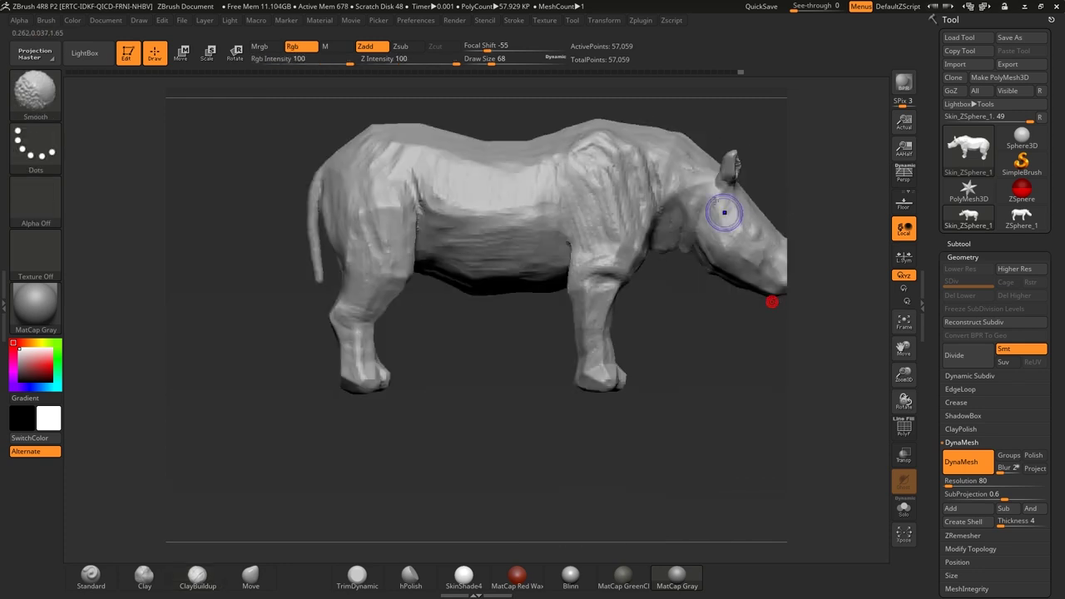
pyautogui.moveTo(666, 311)
pyautogui.mouseDown()
pyautogui.moveTo(688, 189)
pyautogui.moveTo(657, 188)
pyautogui.mouseUp()
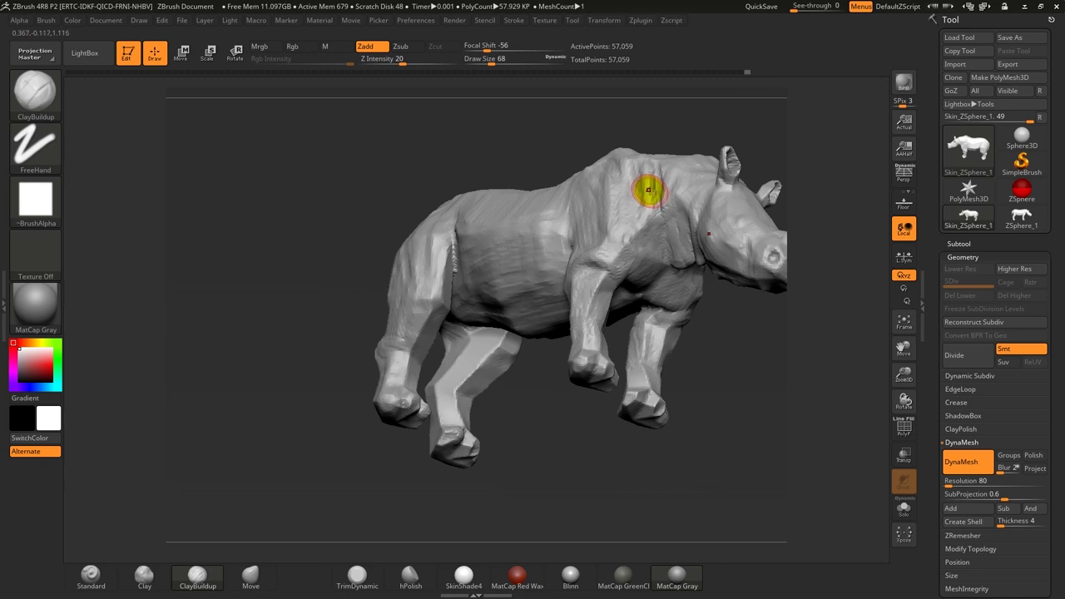
pyautogui.moveTo(646, 188)
pyautogui.mouseDown()
pyautogui.moveTo(666, 193)
pyautogui.moveTo(646, 186)
pyautogui.mouseUp()
pyautogui.keyDown('shift'); pyautogui.moveTo(646, 186); pyautogui.dragTo(680, 179, button='right'); pyautogui.keyUp('shift')
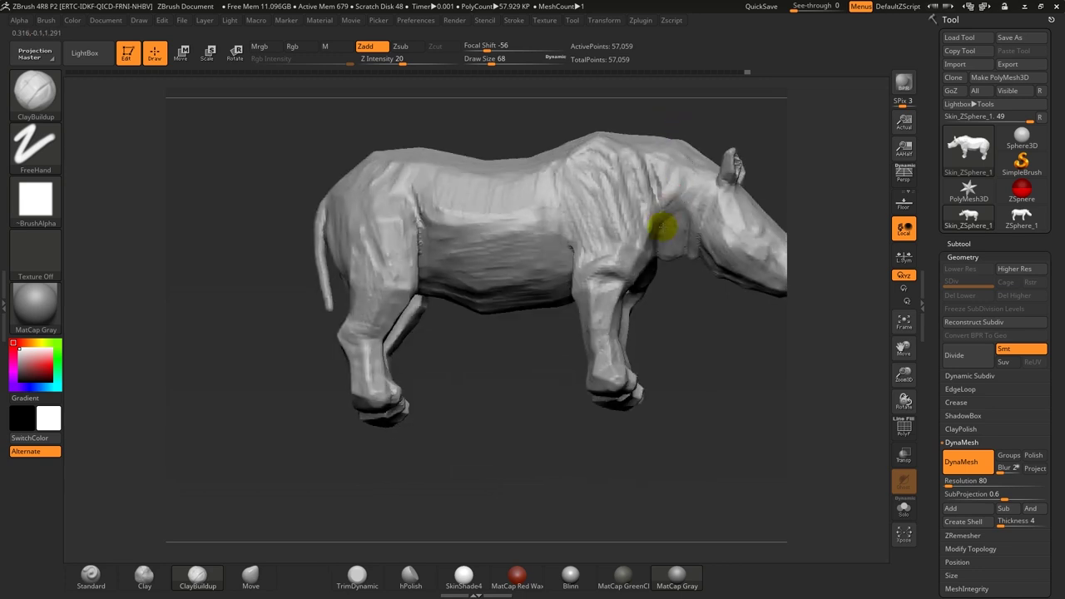
# - Sculpt clay strokes down and up the front-left leg
pyautogui.moveTo(669, 346); pyautogui.dragTo(668, 205)
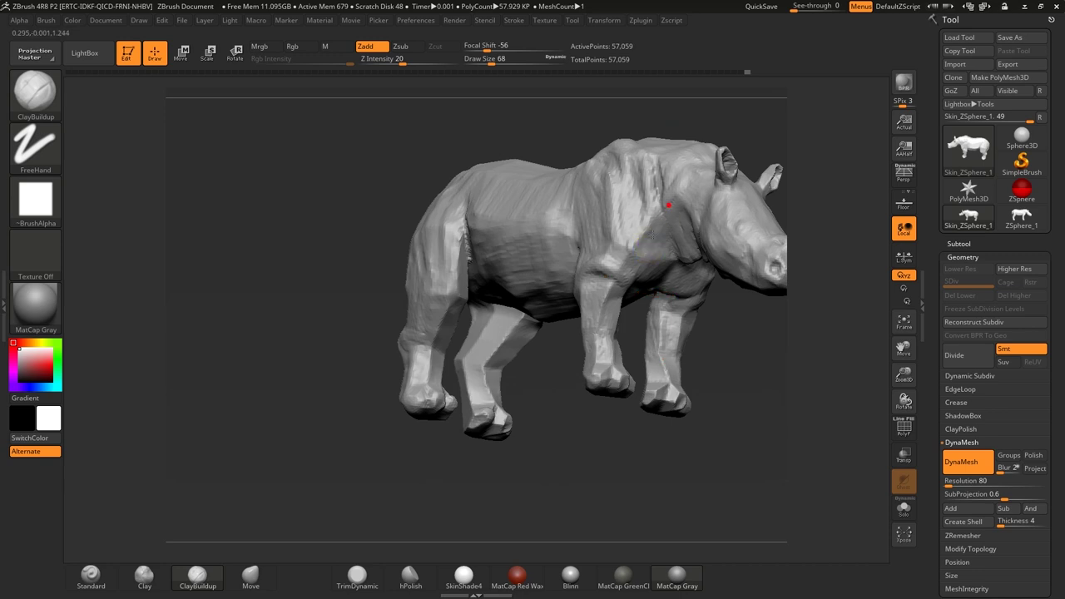
pyautogui.moveTo(666, 321); pyautogui.dragTo(694, 400, button='right')
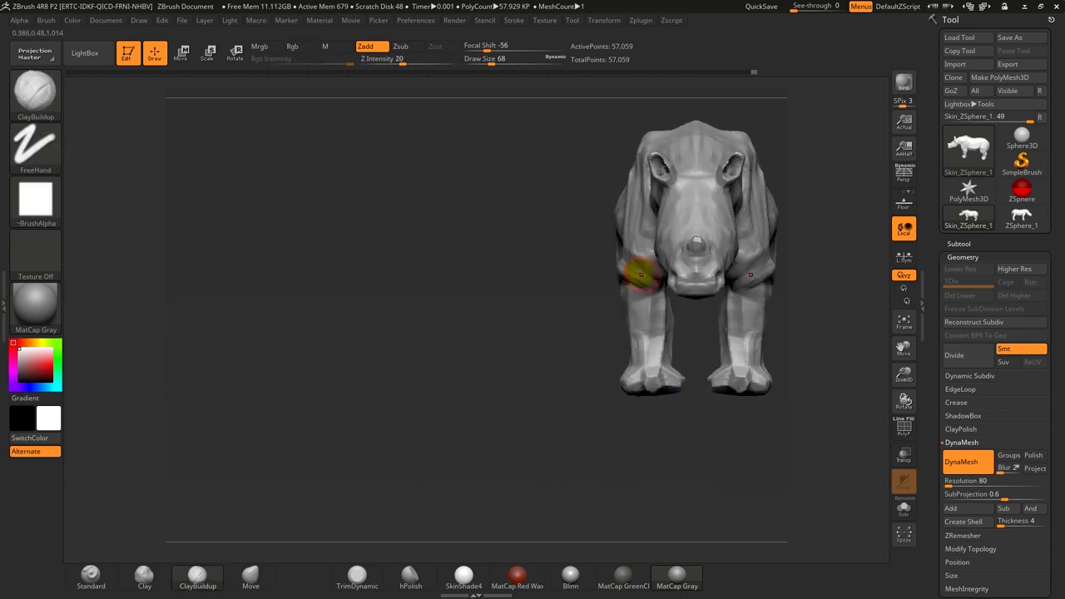
pyautogui.moveTo(639, 295); pyautogui.dragTo(671, 333)
pyautogui.moveTo(632, 279); pyautogui.dragTo(649, 284)
# - Add a short clay stroke at the rhino's neck
pyautogui.moveTo(639, 231); pyautogui.dragTo(556, 285, button='right')
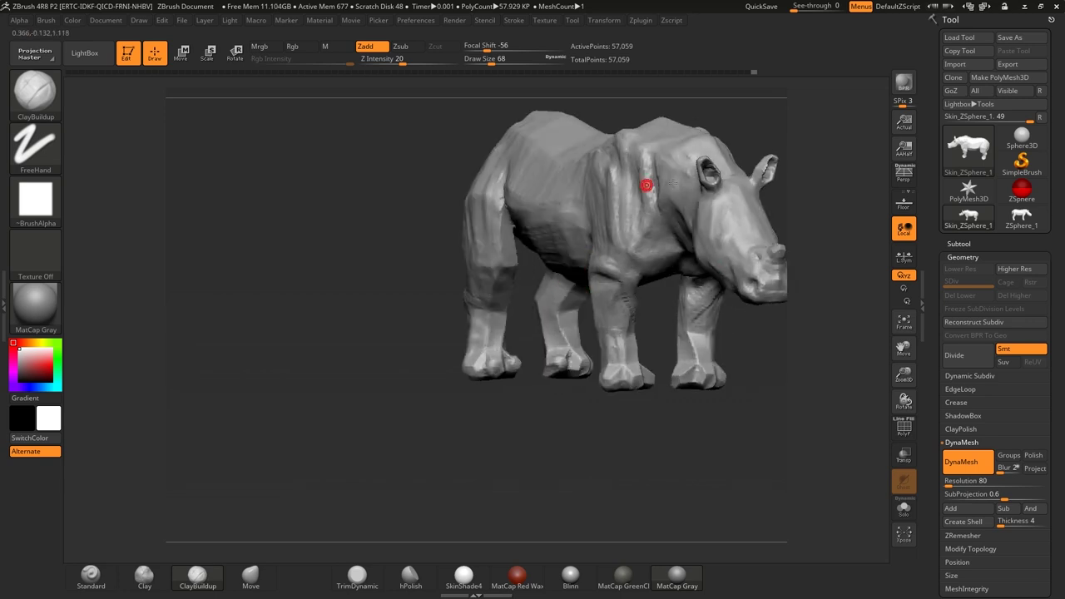
pyautogui.moveTo(693, 193); pyautogui.dragTo(691, 206, button='right')
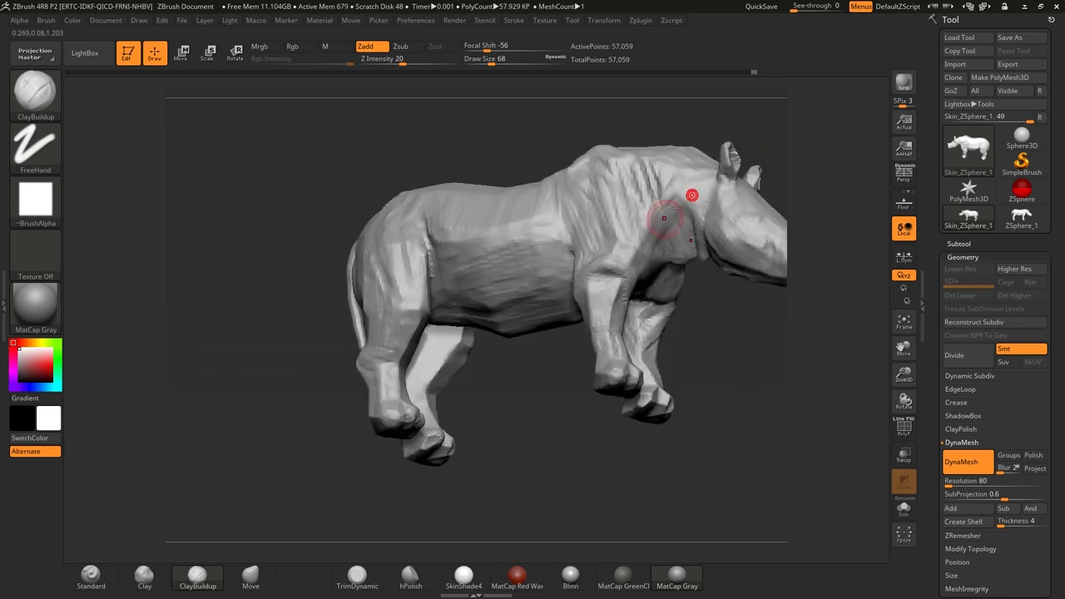
pyautogui.moveTo(683, 194); pyautogui.dragTo(689, 191)
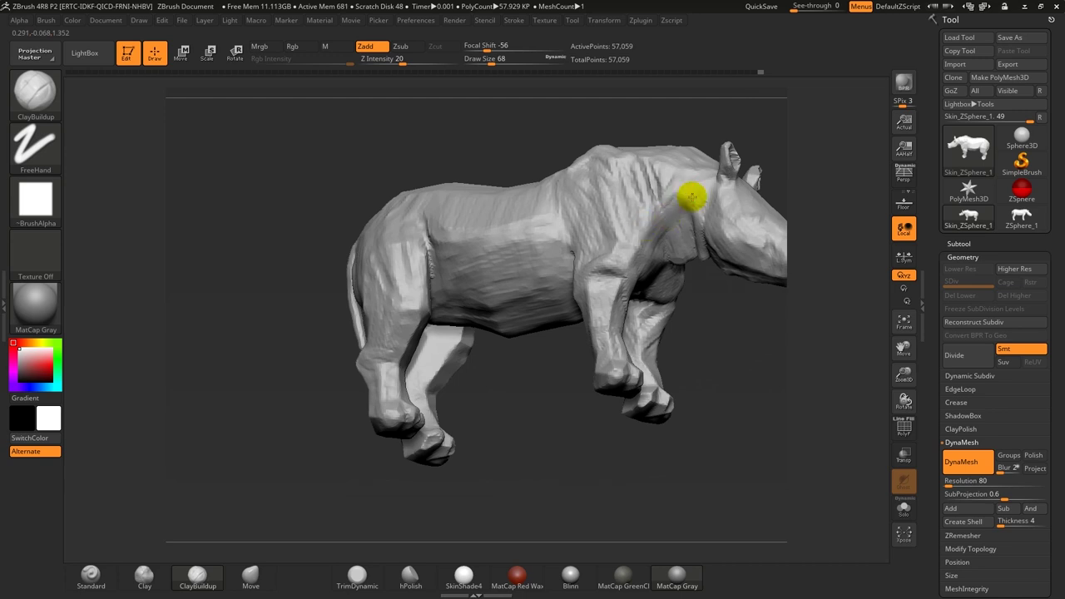
pyautogui.moveTo(721, 366)
pyautogui.mouseDown(button='right')
pyautogui.moveTo(717, 356)
pyautogui.moveTo(732, 410)
pyautogui.mouseUp(button='right')
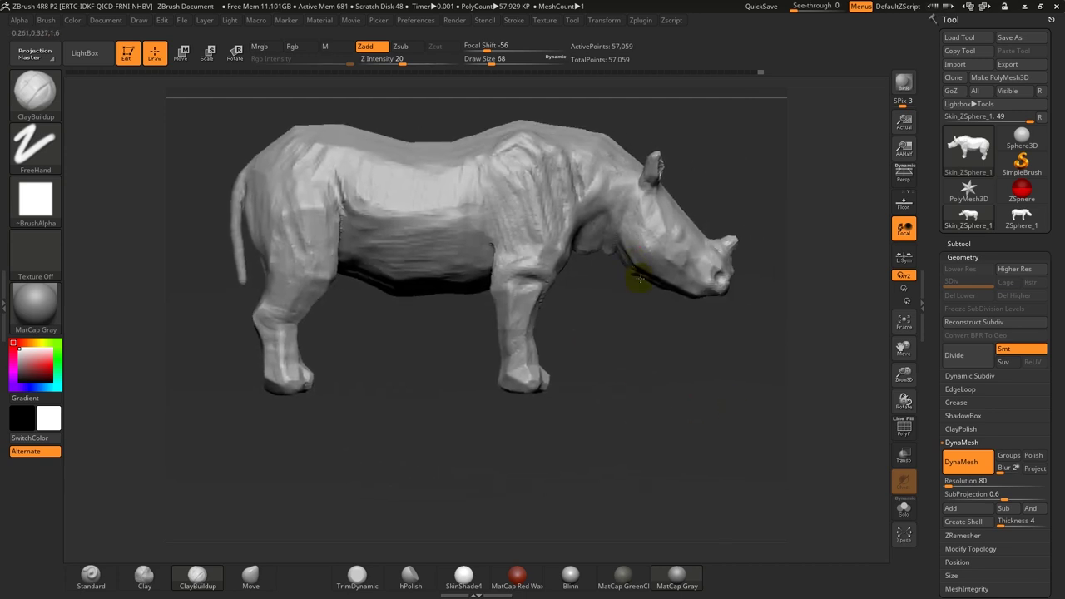
# - Check the sculpt from three-quarter and side angles and set Draw Size to 54
pyautogui.moveTo(643, 367); pyautogui.dragTo(688, 380, button='right')
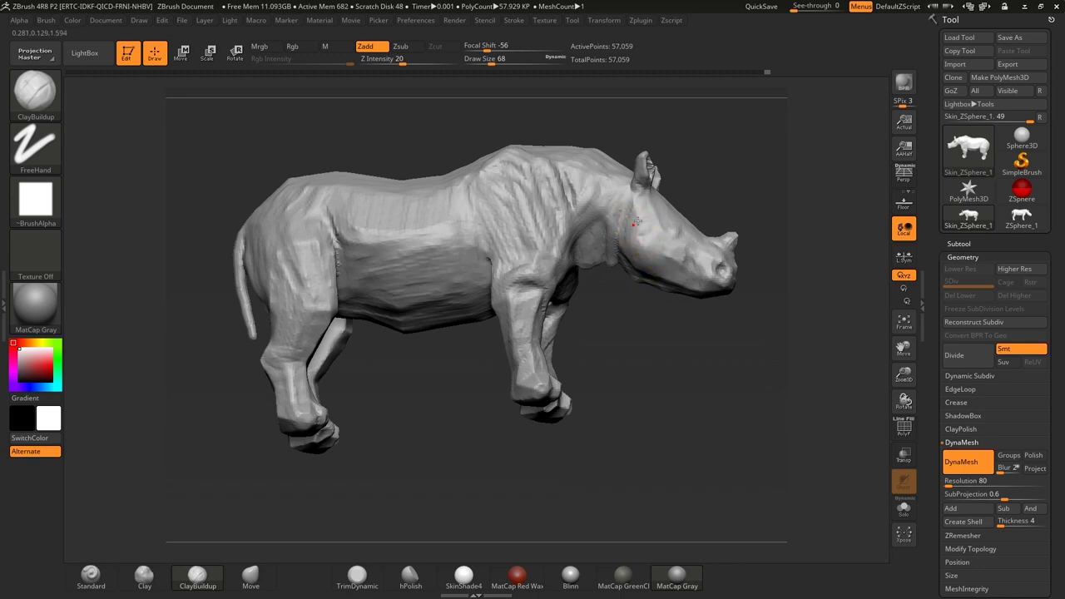
pyautogui.moveTo(654, 308)
pyautogui.mouseDown(button='right')
pyautogui.moveTo(661, 404)
pyautogui.moveTo(594, 448)
pyautogui.mouseUp(button='right')
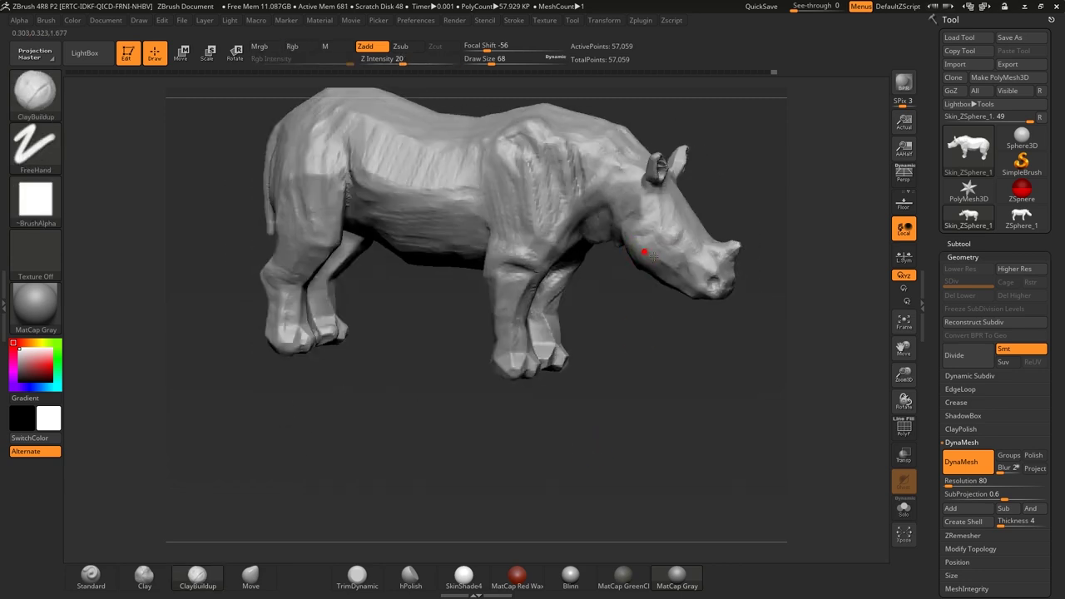
pyautogui.moveTo(677, 336); pyautogui.dragTo(661, 278, button='right')
pyautogui.moveTo(744, 223)
pyautogui.mouseDown(button='right')
pyautogui.moveTo(653, 246)
pyautogui.moveTo(747, 210)
pyautogui.mouseUp(button='right')
pyautogui.rightClick(725, 169)
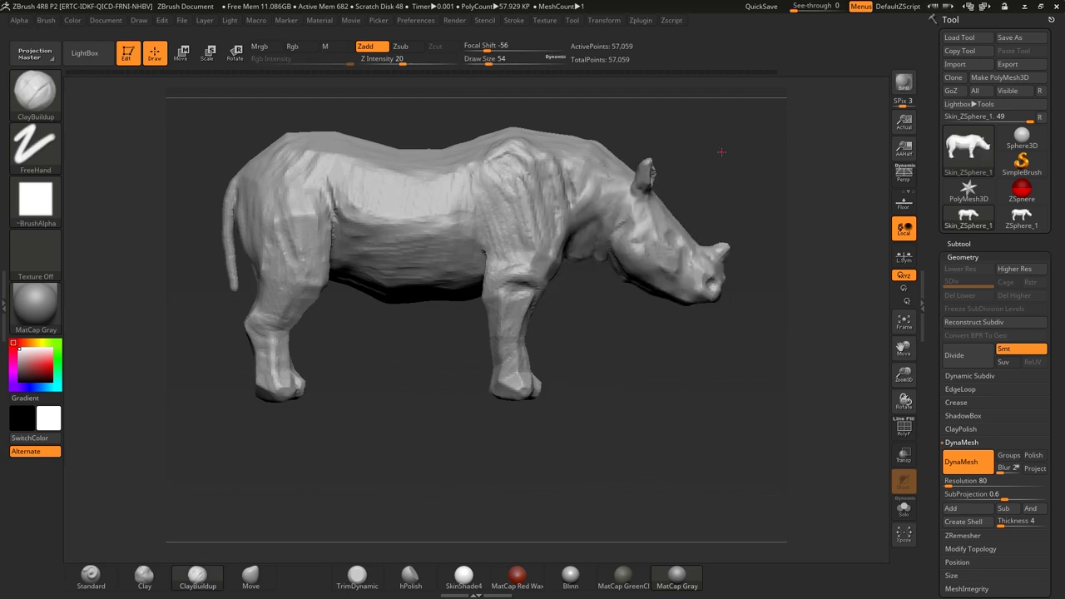
# - Orbit around the rhino through front three-quarter, top-down and side views
pyautogui.keyDown('alt'); pyautogui.moveTo(726, 169); pyautogui.dragTo(724, 130, button='right'); pyautogui.keyUp('alt')
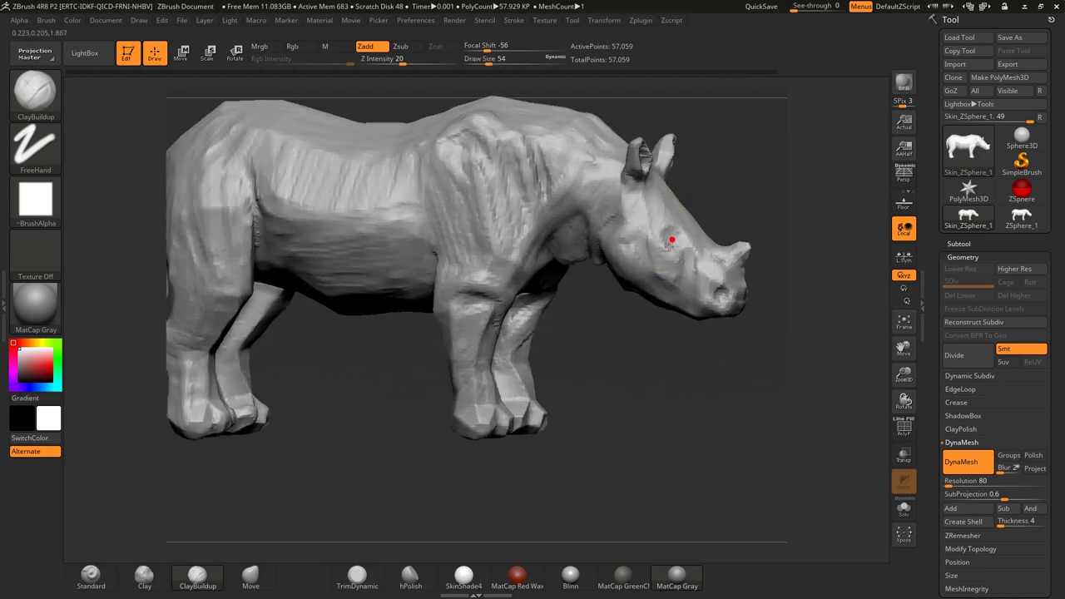
pyautogui.moveTo(675, 247); pyautogui.dragTo(669, 218, button='right')
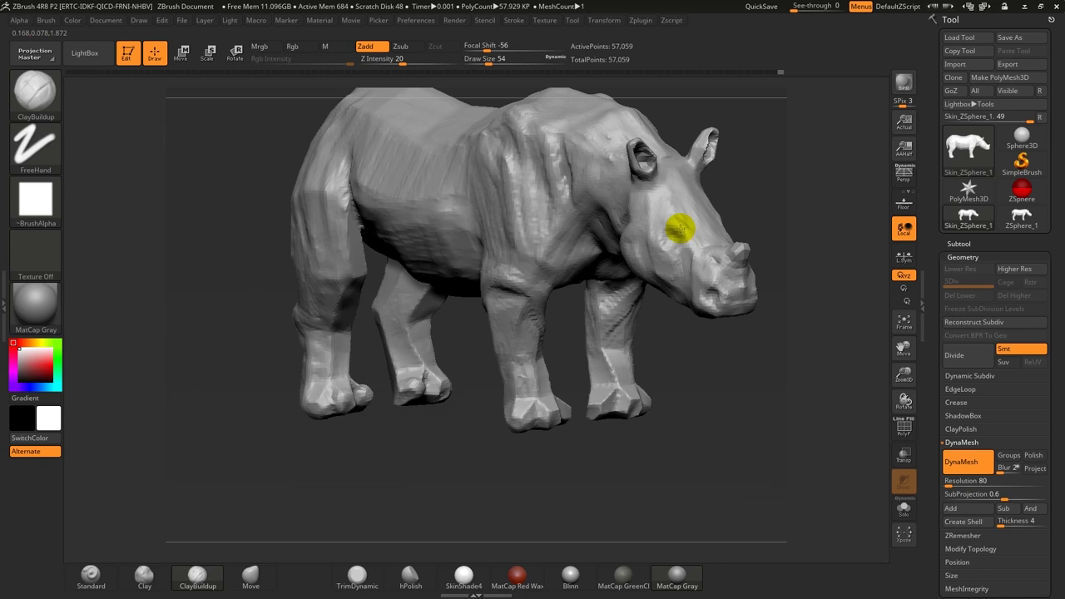
pyautogui.moveTo(728, 196); pyautogui.dragTo(681, 239, button='right')
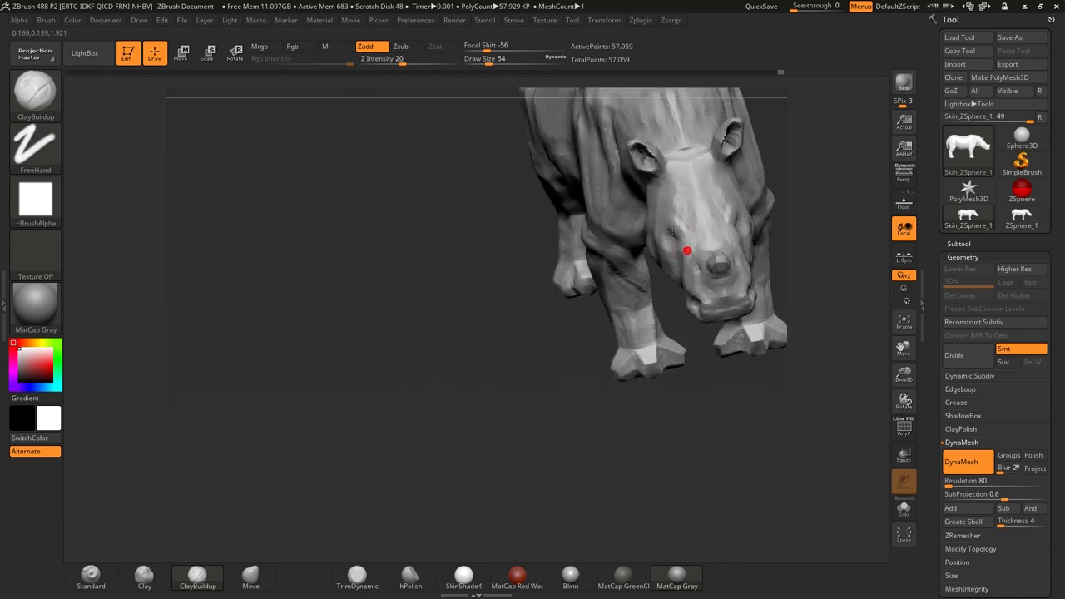
pyautogui.moveTo(646, 361); pyautogui.dragTo(642, 435, button='right')
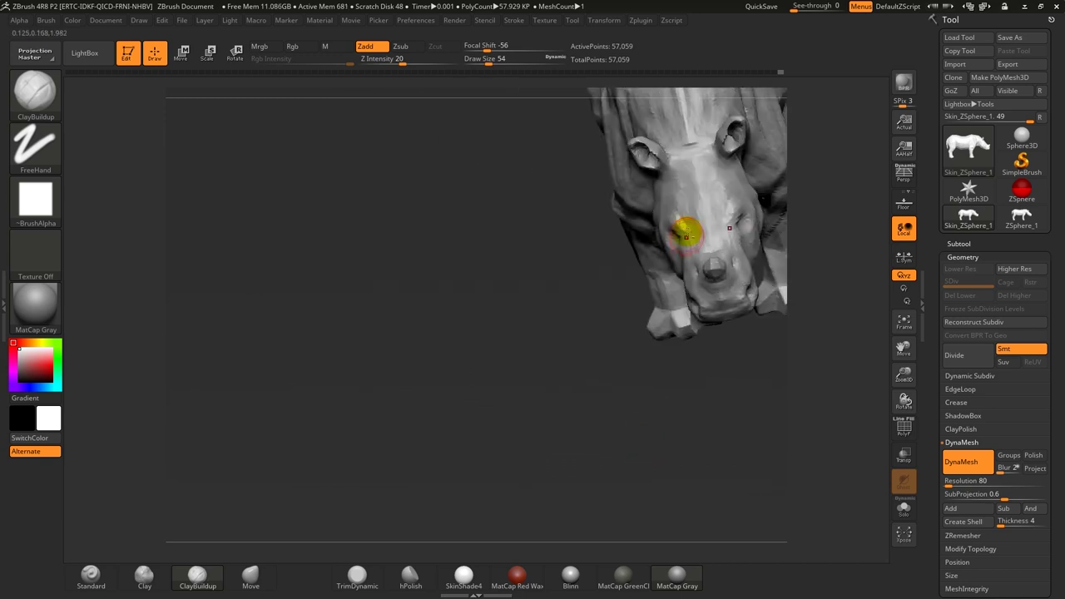
pyautogui.moveTo(606, 346); pyautogui.dragTo(554, 326, button='right')
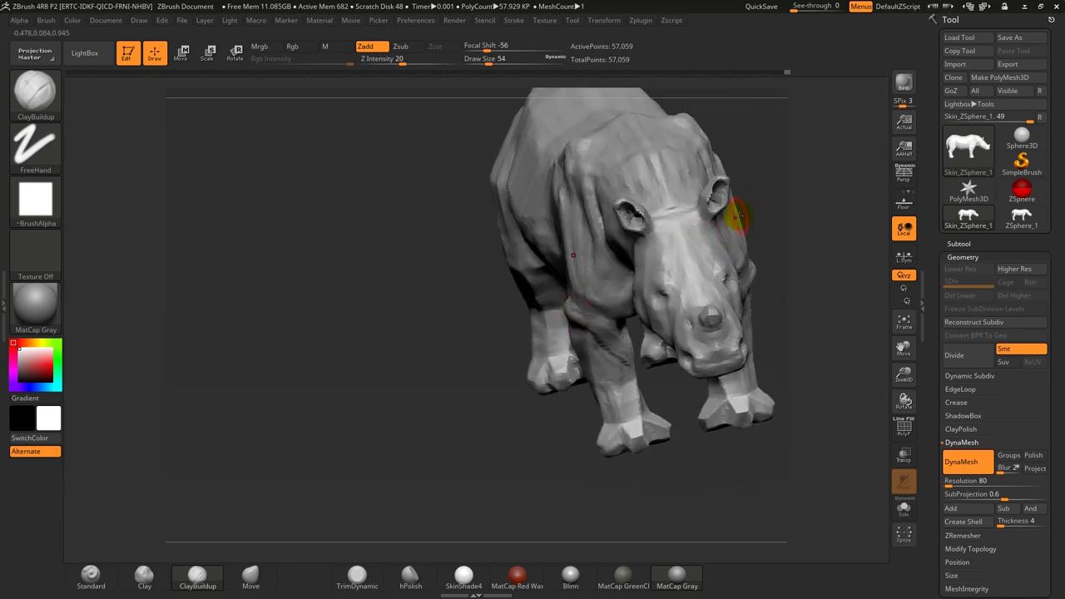
pyautogui.moveTo(747, 207); pyautogui.dragTo(765, 208, button='right')
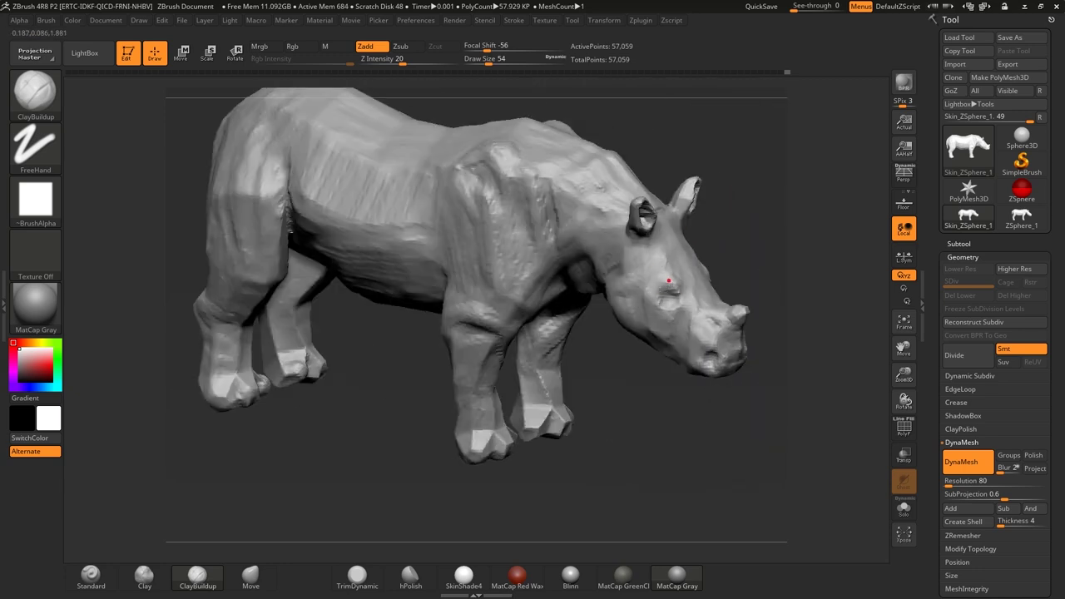
pyautogui.moveTo(673, 286); pyautogui.dragTo(757, 225, button='right')
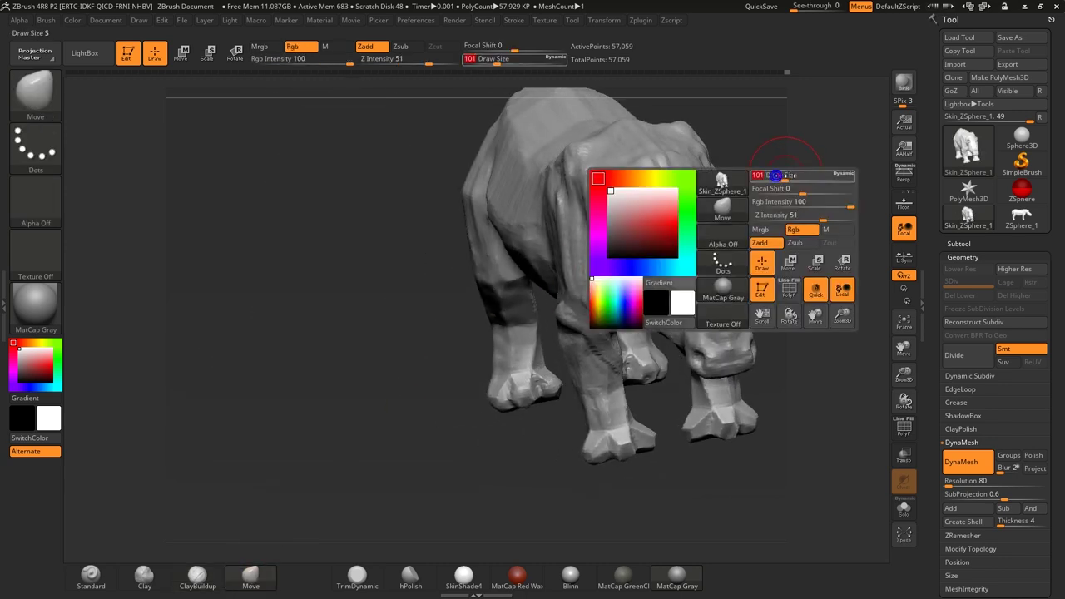
# - Orbit around the head and reduce the brush size to 51
pyautogui.keyDown('shift'); pyautogui.moveTo(773, 173); pyautogui.dragTo(780, 190, button='right'); pyautogui.keyUp('shift')
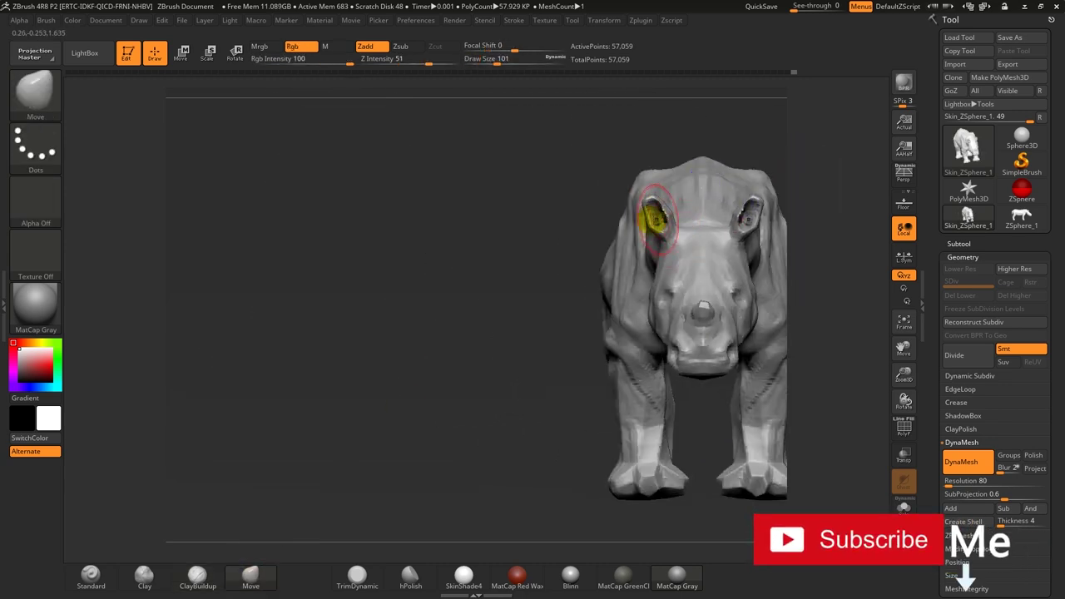
pyautogui.moveTo(713, 107); pyautogui.dragTo(697, 120, button='right')
pyautogui.rightClick(697, 121)
pyautogui.moveTo(696, 126); pyautogui.dragTo(674, 126)
pyautogui.keyDown('alt'); pyautogui.moveTo(685, 107); pyautogui.dragTo(673, 166, button='right'); pyautogui.keyUp('alt')
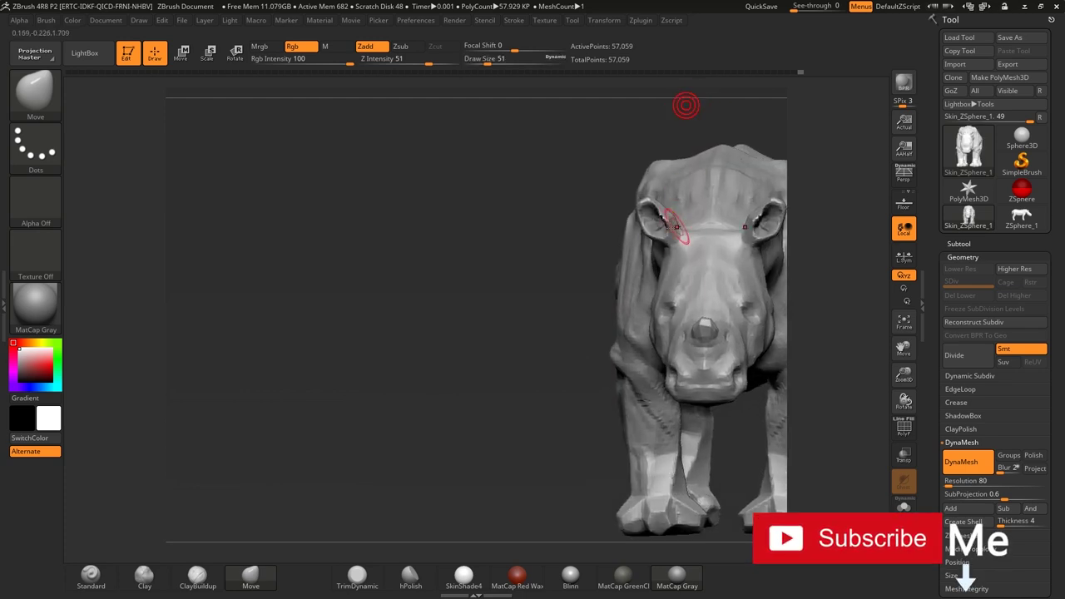
pyautogui.moveTo(653, 207)
pyautogui.keyDown('alt'); pyautogui.mouseDown(button='right')
pyautogui.moveTo(637, 209)
pyautogui.moveTo(586, 287)
pyautogui.mouseUp(button='right'); pyautogui.keyUp('alt')
pyautogui.moveTo(547, 325)
pyautogui.mouseDown(button='right')
pyautogui.moveTo(741, 145)
pyautogui.moveTo(744, 123)
pyautogui.moveTo(727, 109)
pyautogui.mouseUp(button='right')
# - Set the brush size to 49 and view the head and body from several angles
pyautogui.rightClick(739, 141)
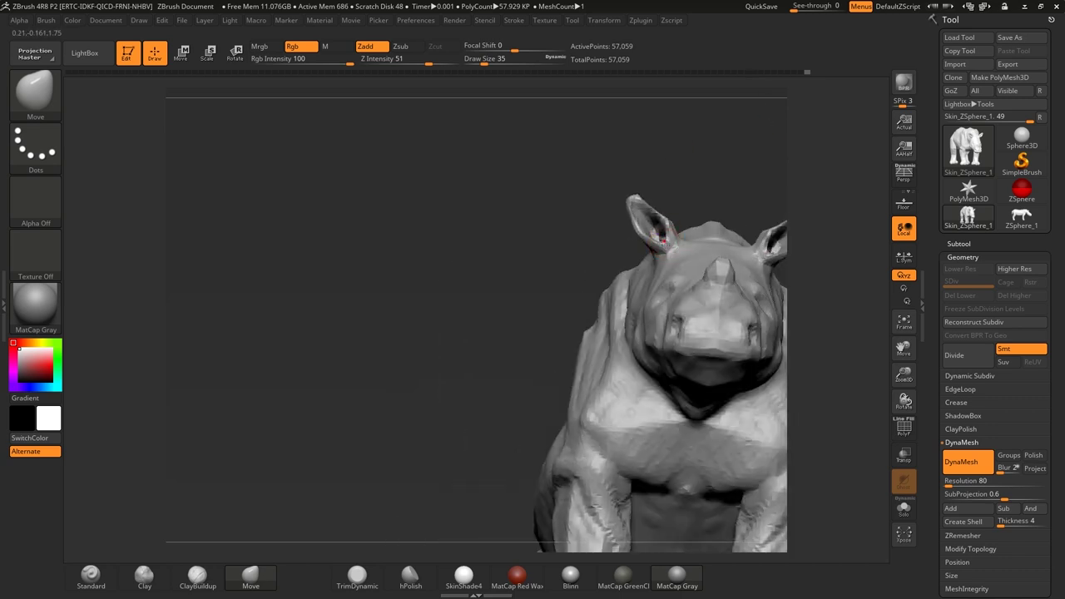
pyautogui.moveTo(693, 173); pyautogui.dragTo(694, 175, button='right')
pyautogui.moveTo(659, 248); pyautogui.dragTo(699, 200, button='right')
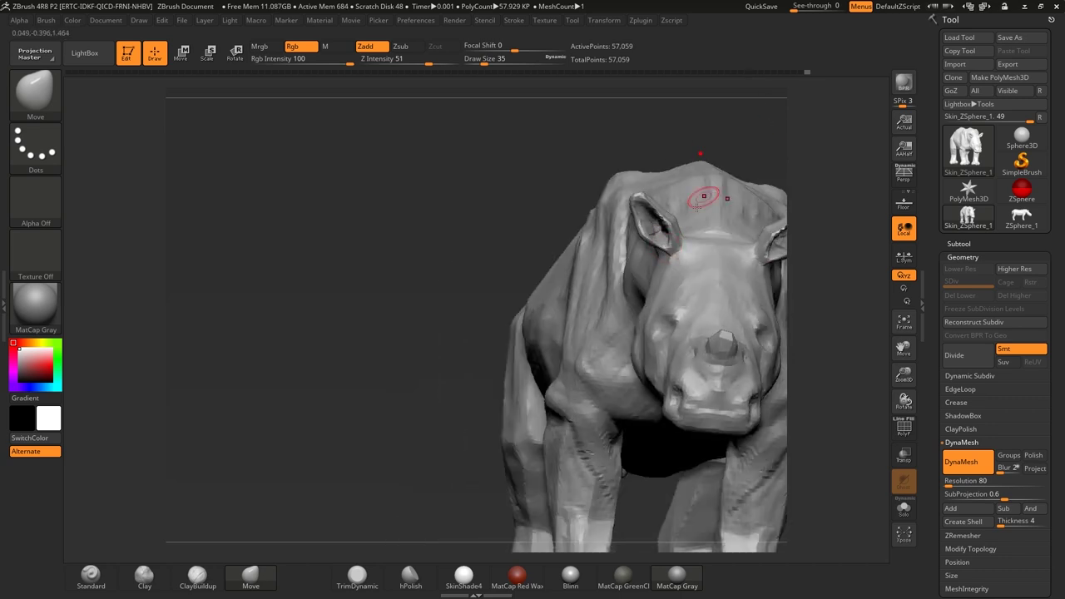
pyautogui.moveTo(662, 243)
pyautogui.mouseDown(button='right')
pyautogui.moveTo(721, 121)
pyautogui.moveTo(666, 246)
pyautogui.mouseUp(button='right')
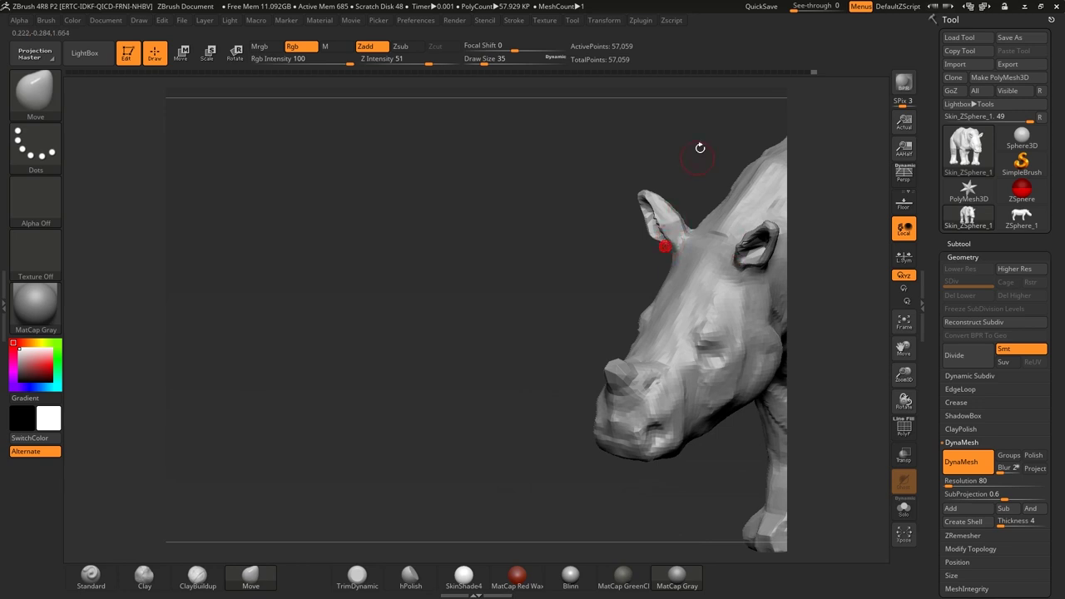
pyautogui.press('space')
pyautogui.press('s')
pyautogui.moveTo(700, 135)
pyautogui.mouseDown(button='right')
pyautogui.moveTo(690, 150)
pyautogui.moveTo(765, 142)
pyautogui.moveTo(705, 204)
pyautogui.mouseUp(button='right')
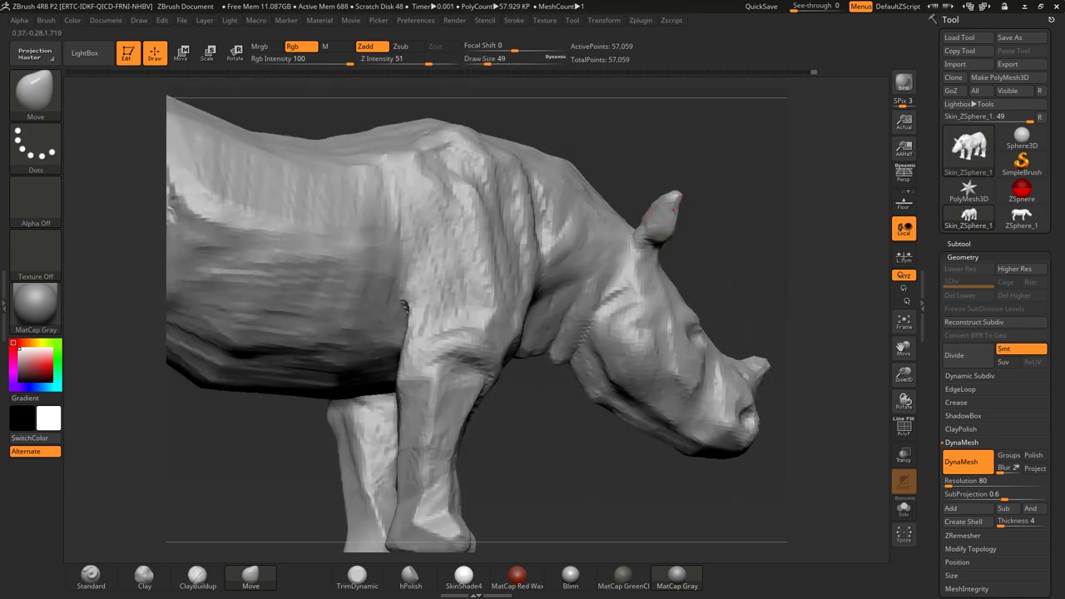
pyautogui.moveTo(715, 202)
pyautogui.mouseDown(button='right')
pyautogui.moveTo(713, 225)
pyautogui.moveTo(713, 209)
pyautogui.moveTo(666, 214)
pyautogui.mouseUp(button='right')
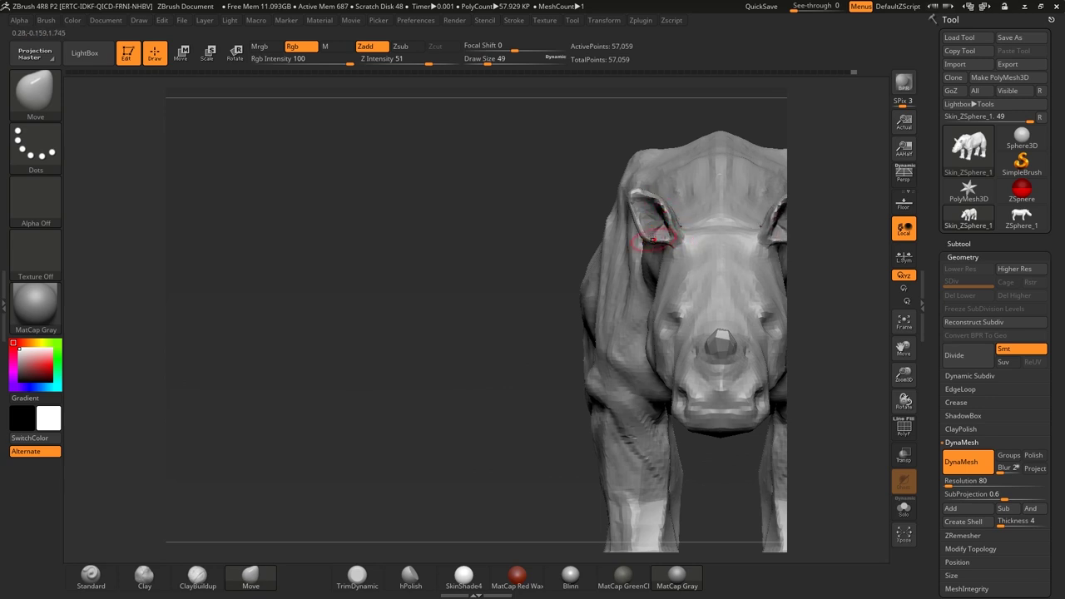
# - Frame the whole rhino and clear the existing mask
pyautogui.press('f')
pyautogui.moveTo(566, 191); pyautogui.dragTo(663, 157)
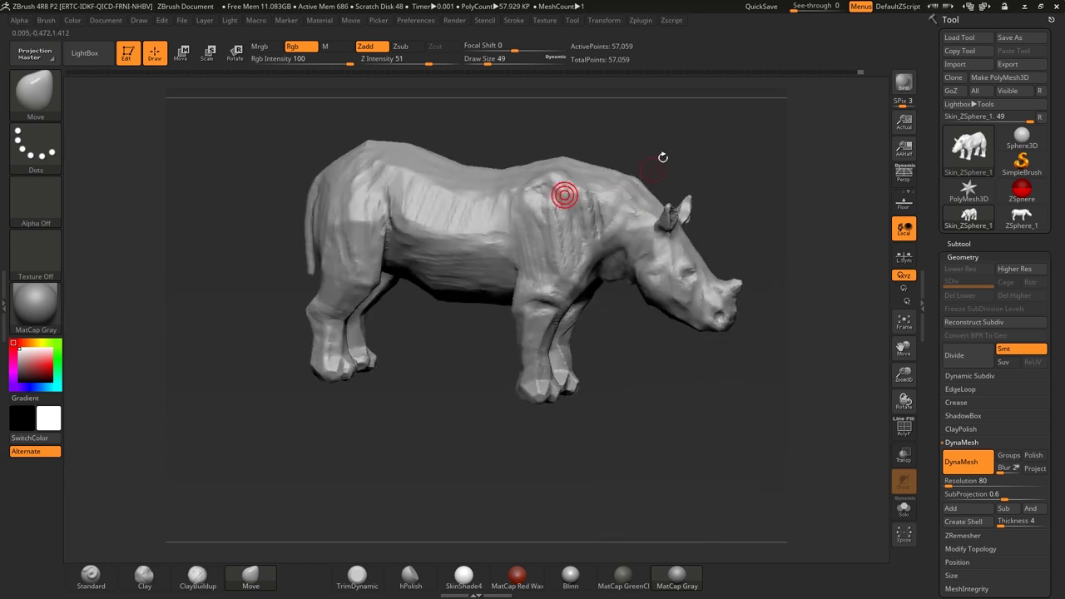
pyautogui.moveTo(690, 112)
pyautogui.mouseDown()
pyautogui.moveTo(704, 109)
pyautogui.moveTo(658, 101)
pyautogui.mouseUp()
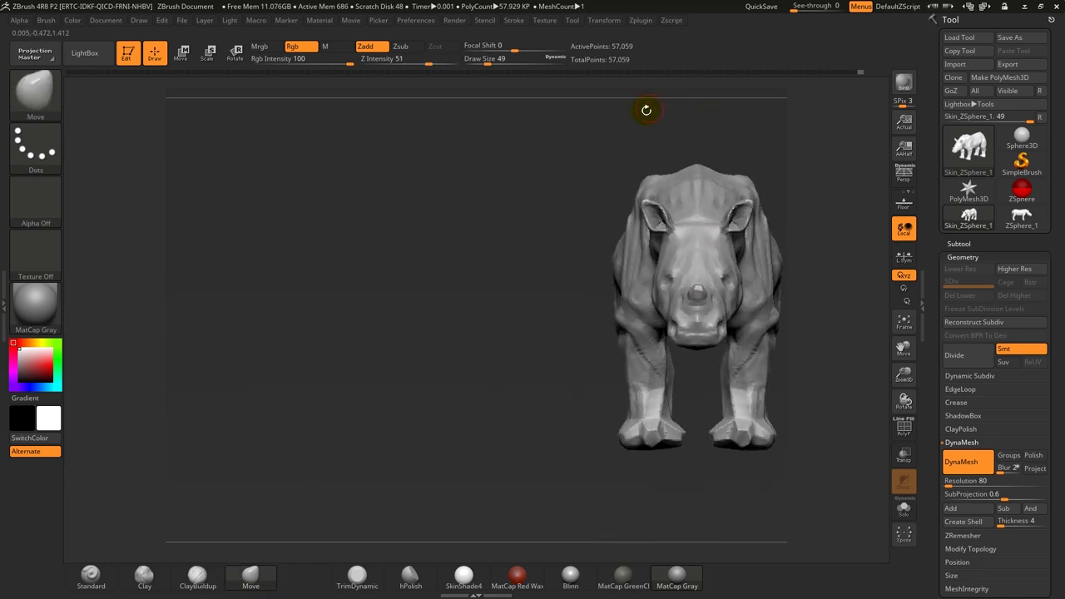
pyautogui.moveTo(580, 205)
pyautogui.mouseDown()
pyautogui.moveTo(568, 171)
pyautogui.moveTo(550, 208)
pyautogui.moveTo(554, 191)
pyautogui.mouseUp()
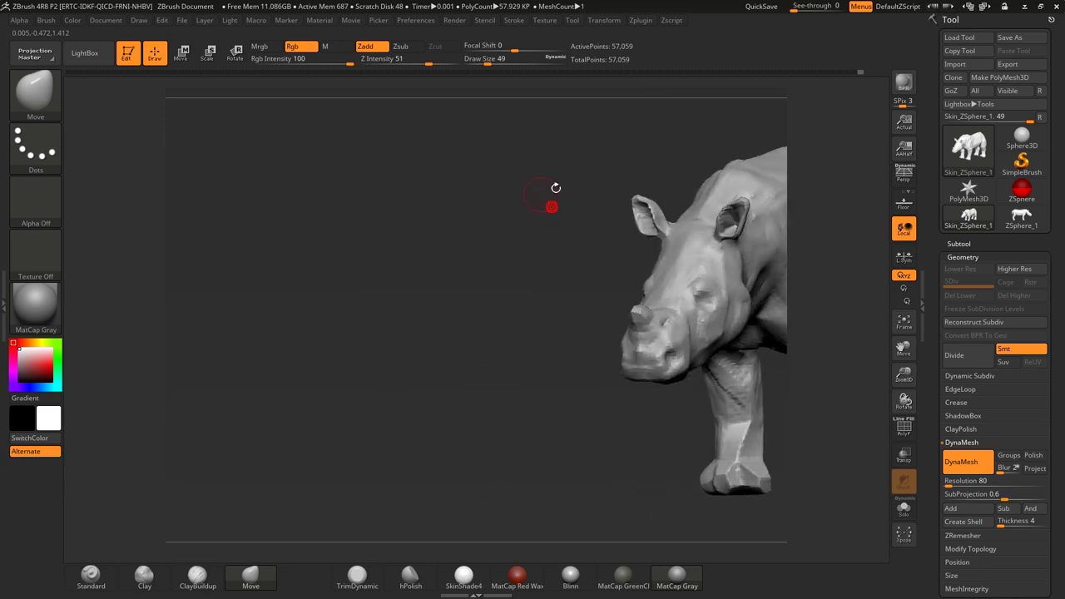
pyautogui.press('ctrl')
pyautogui.keyDown('ctrl'); pyautogui.moveTo(641, 225); pyautogui.dragTo(646, 238); pyautogui.keyUp('ctrl')
pyautogui.keyDown('ctrl'); pyautogui.moveTo(385, 234); pyautogui.dragTo(327, 227); pyautogui.keyUp('ctrl')
# - Lasso-mask the ear, invert so only the ears are free, and switch to Transpose Rotate
pyautogui.click(36, 146)
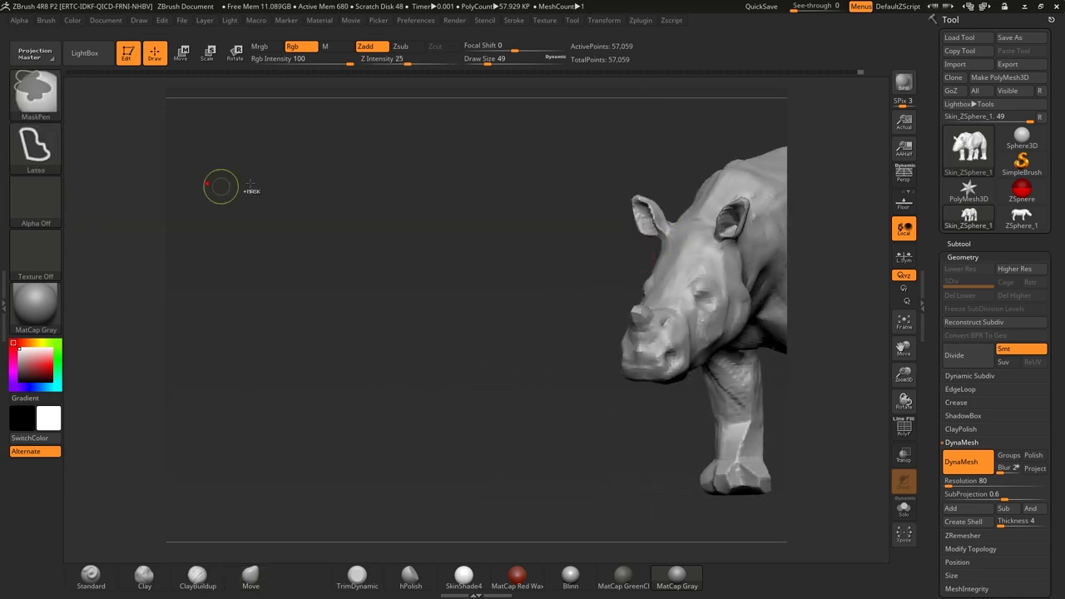
pyautogui.moveTo(441, 219); pyautogui.dragTo(491, 271)
pyautogui.press('ctrl')
pyautogui.keyDown('ctrl'); pyautogui.moveTo(618, 274); pyautogui.dragTo(580, 237); pyautogui.keyUp('ctrl')
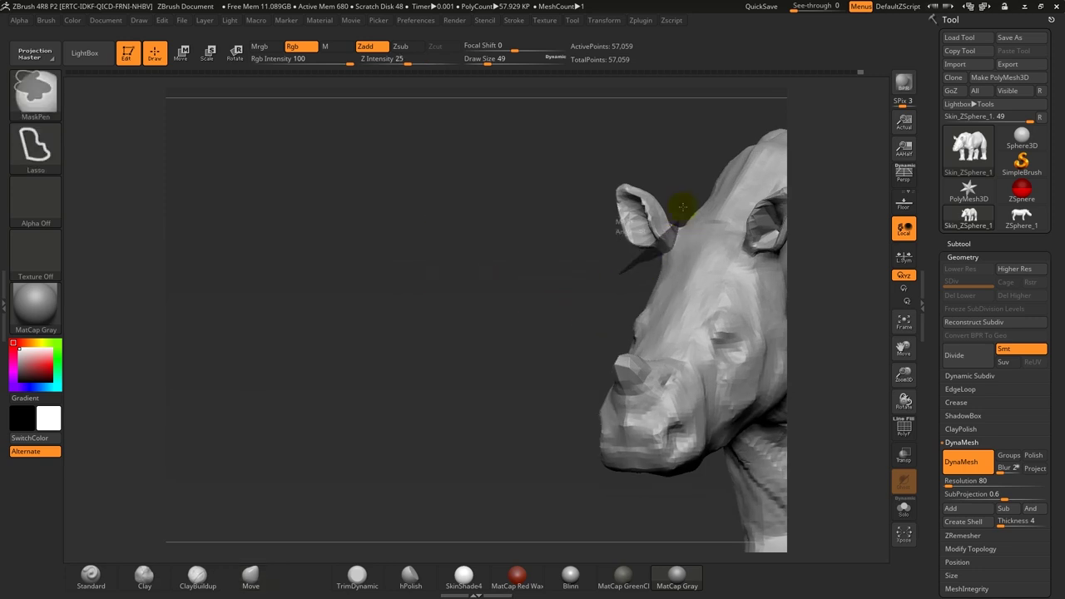
pyautogui.keyDown('ctrl'); pyautogui.click(516, 276); pyautogui.keyUp('ctrl')
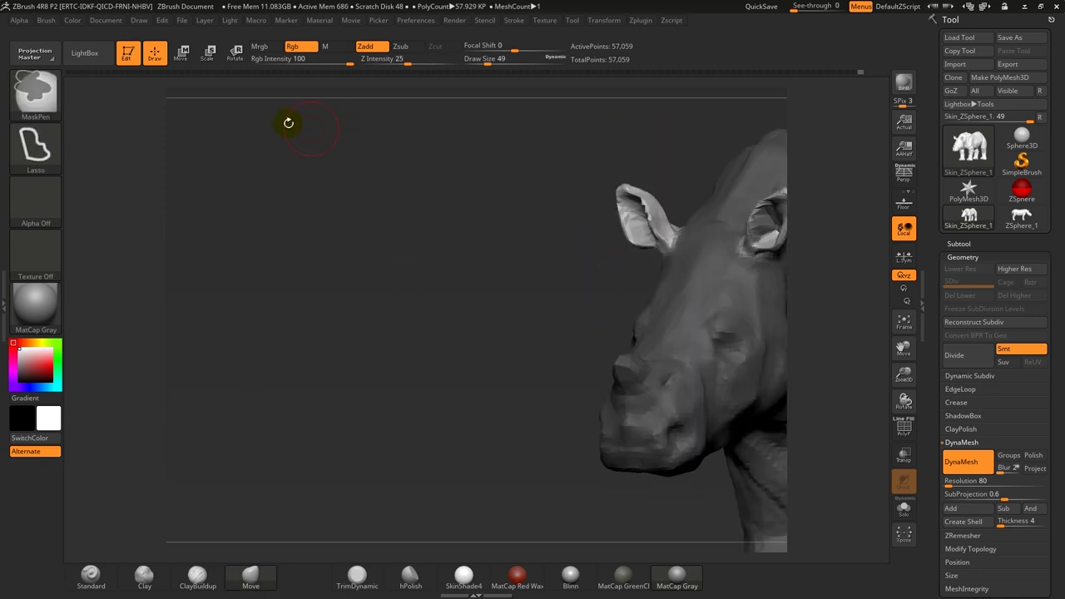
pyautogui.click(236, 50)
# - Rotate the unmasked ear about 15 degrees with the Transpose gizmo
pyautogui.moveTo(330, 248); pyautogui.dragTo(536, 233)
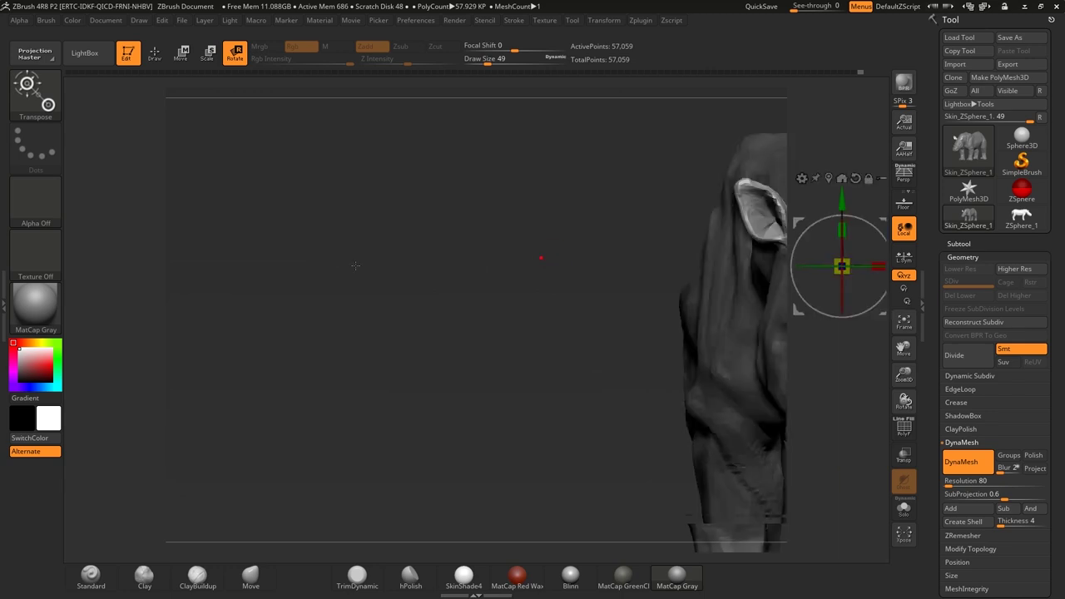
pyautogui.click(548, 224)
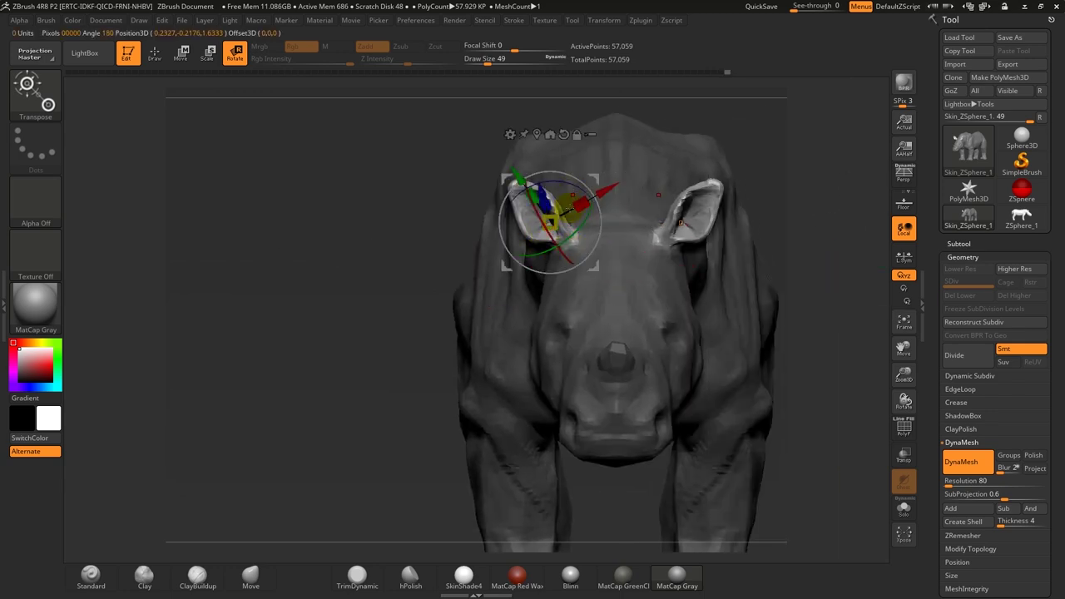
pyautogui.moveTo(572, 231); pyautogui.dragTo(557, 238)
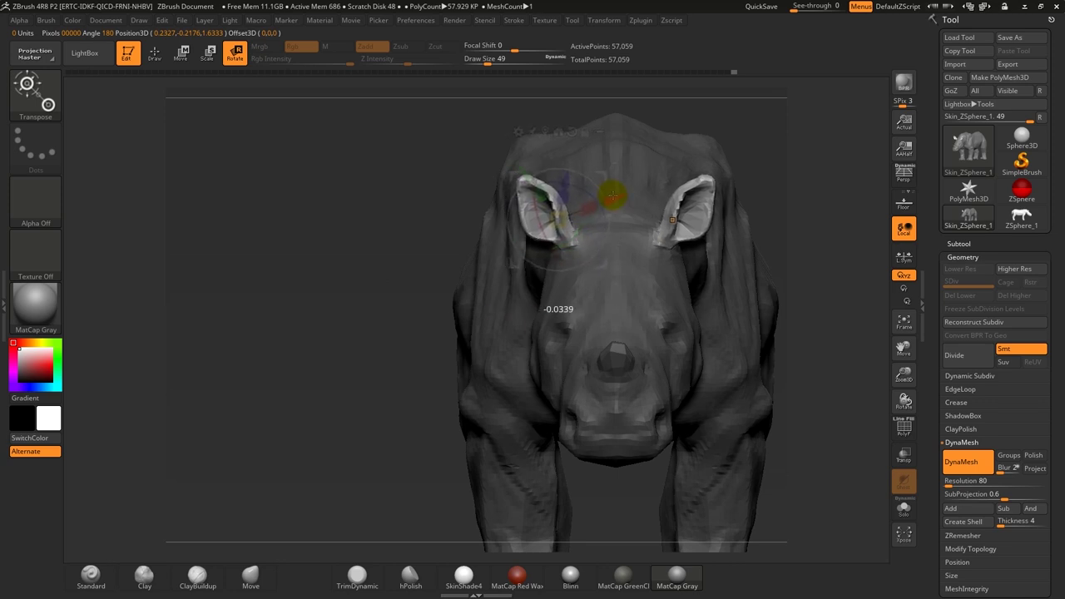
pyautogui.moveTo(609, 200)
pyautogui.mouseDown()
pyautogui.moveTo(577, 234)
pyautogui.moveTo(614, 203)
pyautogui.mouseUp()
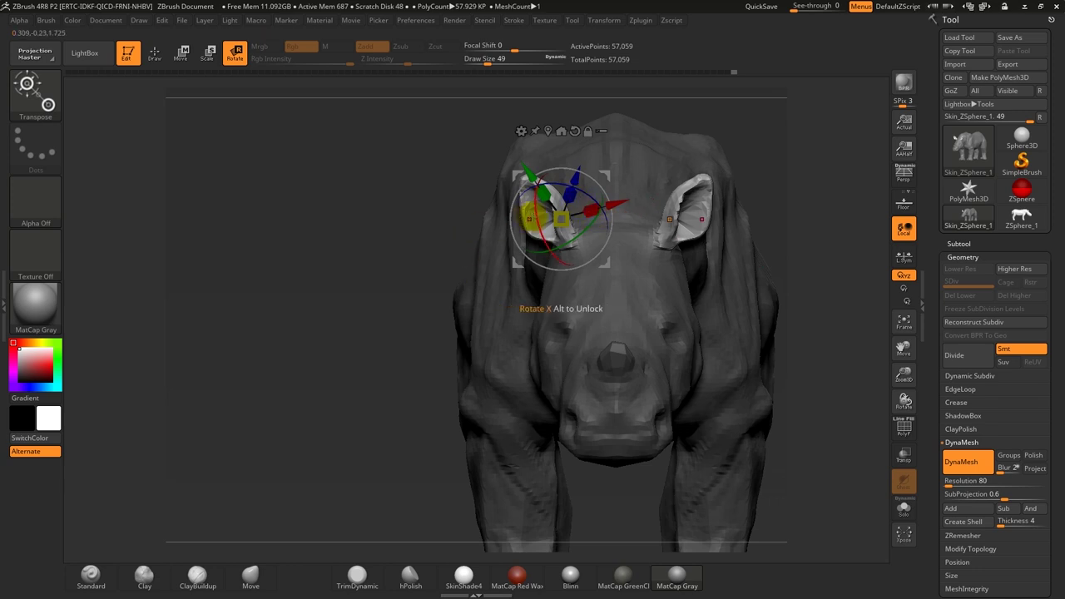
pyautogui.moveTo(542, 249); pyautogui.dragTo(538, 226)
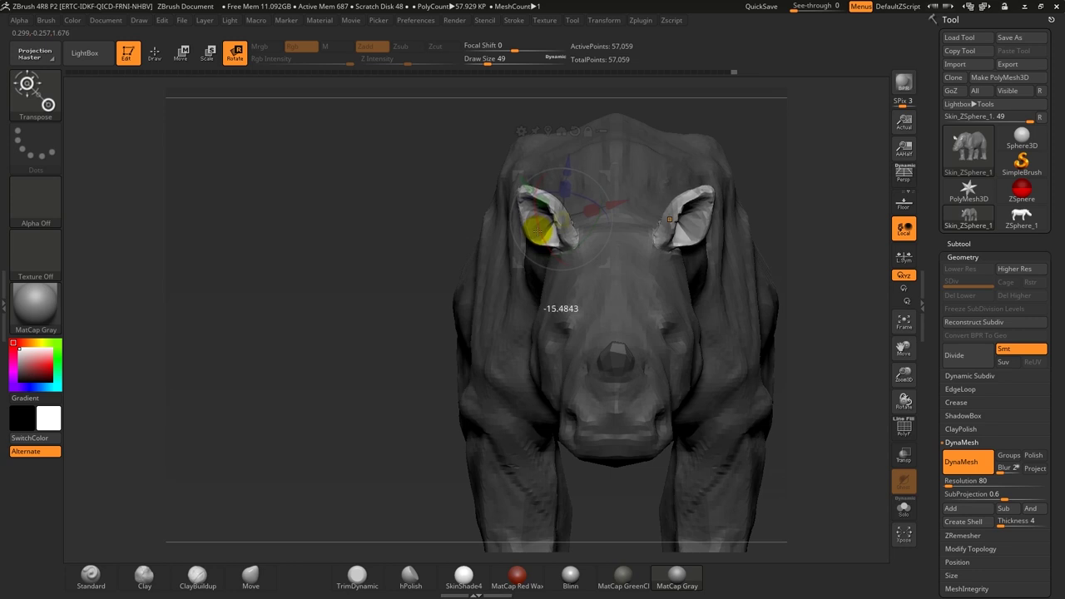
pyautogui.moveTo(527, 241); pyautogui.dragTo(466, 238)
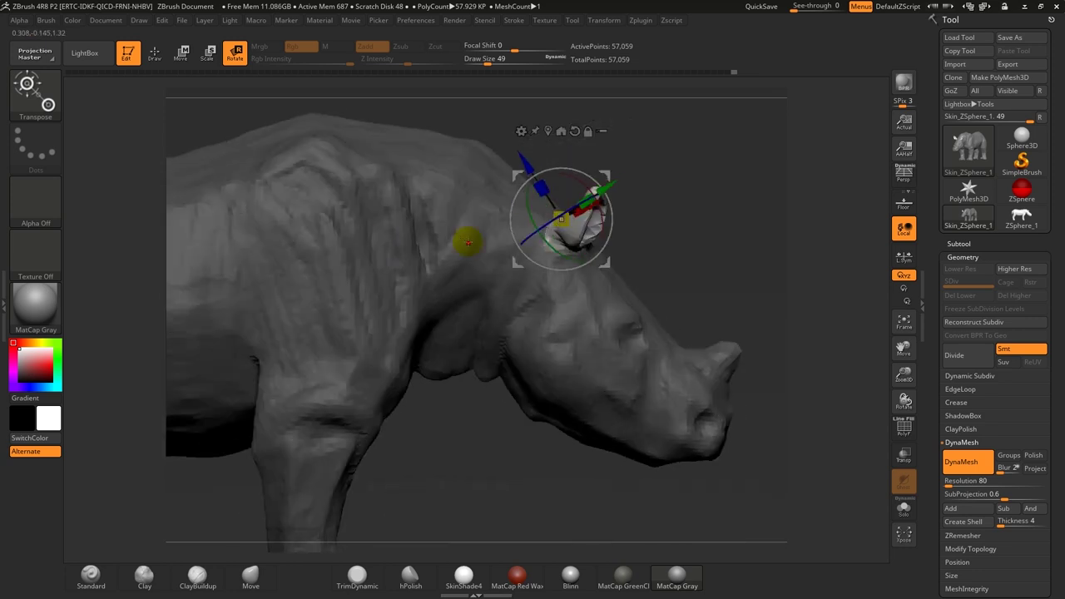
pyautogui.moveTo(690, 244)
pyautogui.mouseDown()
pyautogui.moveTo(689, 230)
pyautogui.moveTo(493, 176)
pyautogui.mouseUp()
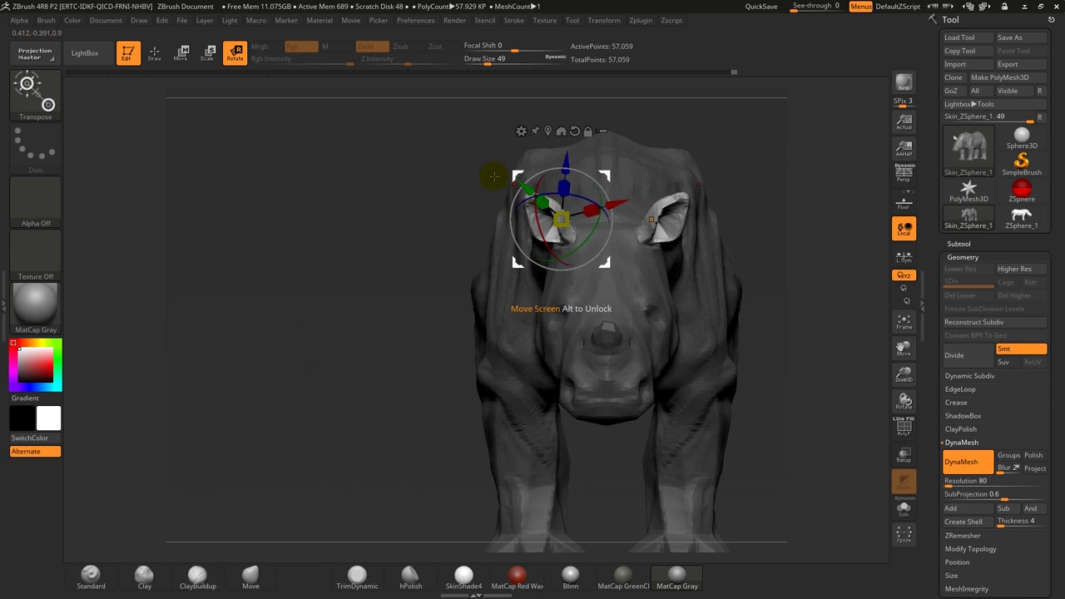
# - Nudge the ears slightly with Transpose Move, then return to Draw
pyautogui.click(183, 53)
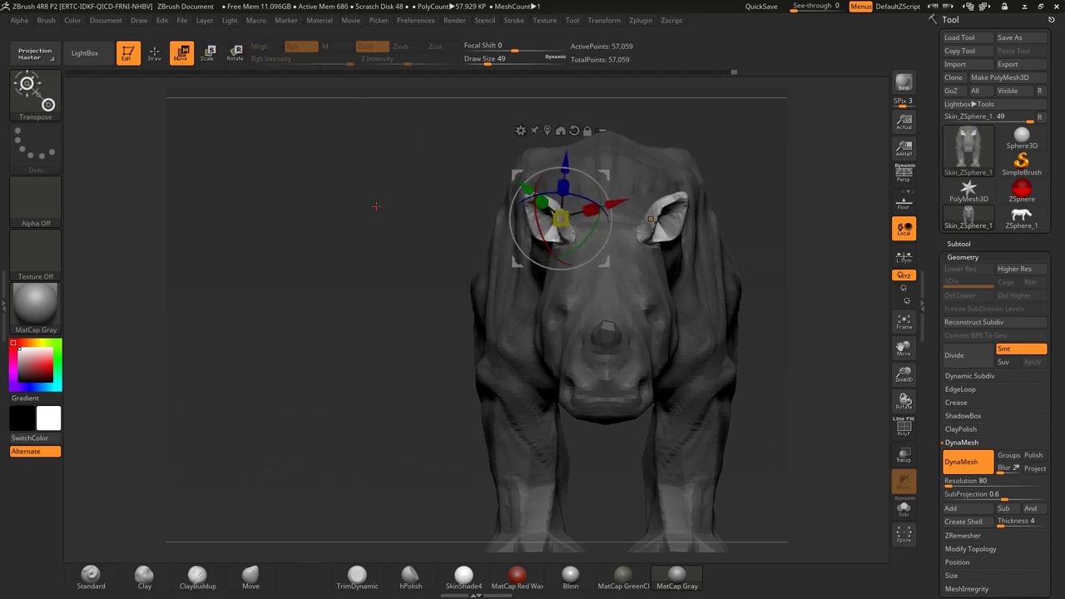
pyautogui.moveTo(561, 219); pyautogui.dragTo(517, 223)
pyautogui.moveTo(526, 186); pyautogui.dragTo(524, 186)
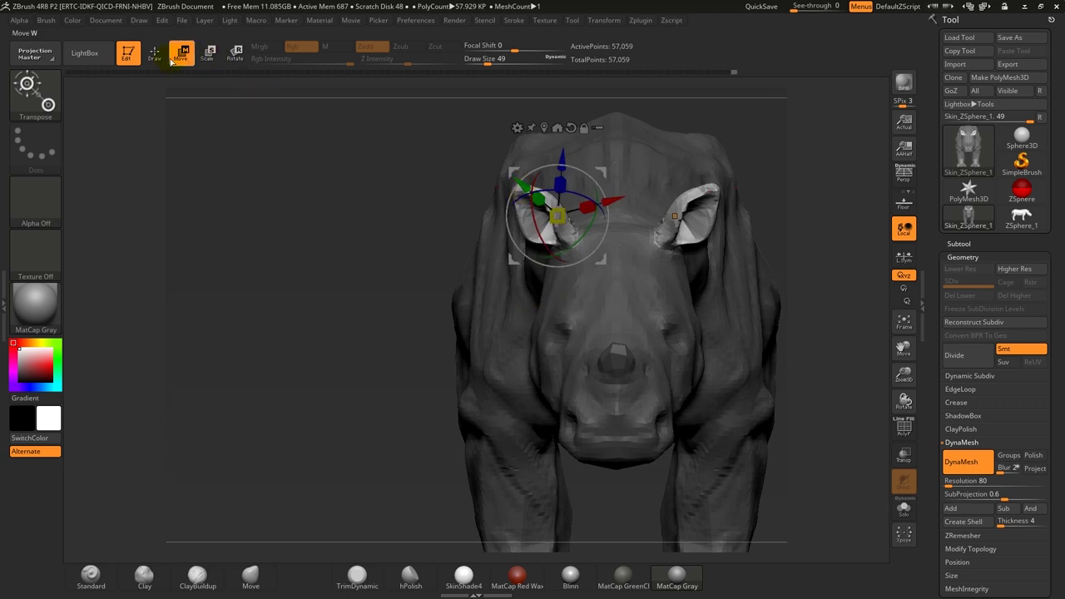
pyautogui.press('q')
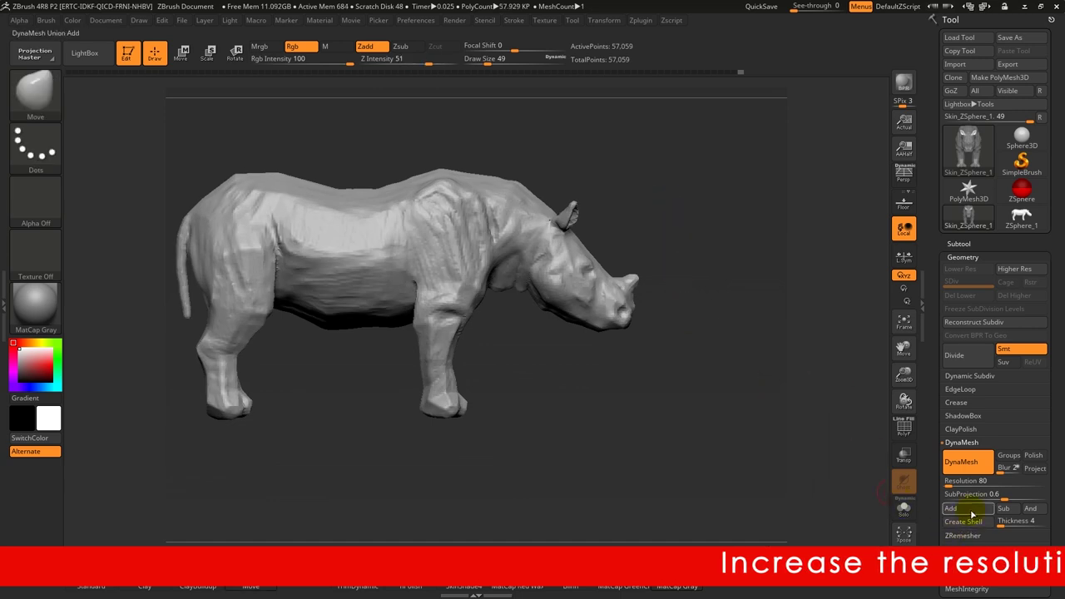
# - Undo the earlier remesh and DynaMesh the rhino at resolution 128
pyautogui.click(948, 481)
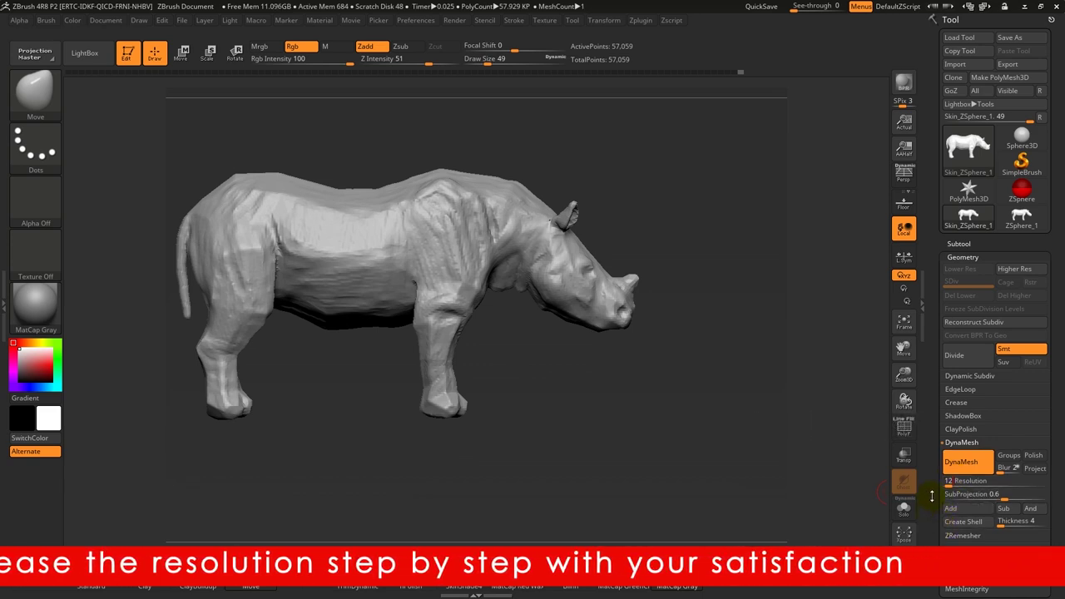
pyautogui.keyDown('ctrl'); pyautogui.moveTo(693, 238); pyautogui.dragTo(685, 231); pyautogui.keyUp('ctrl')
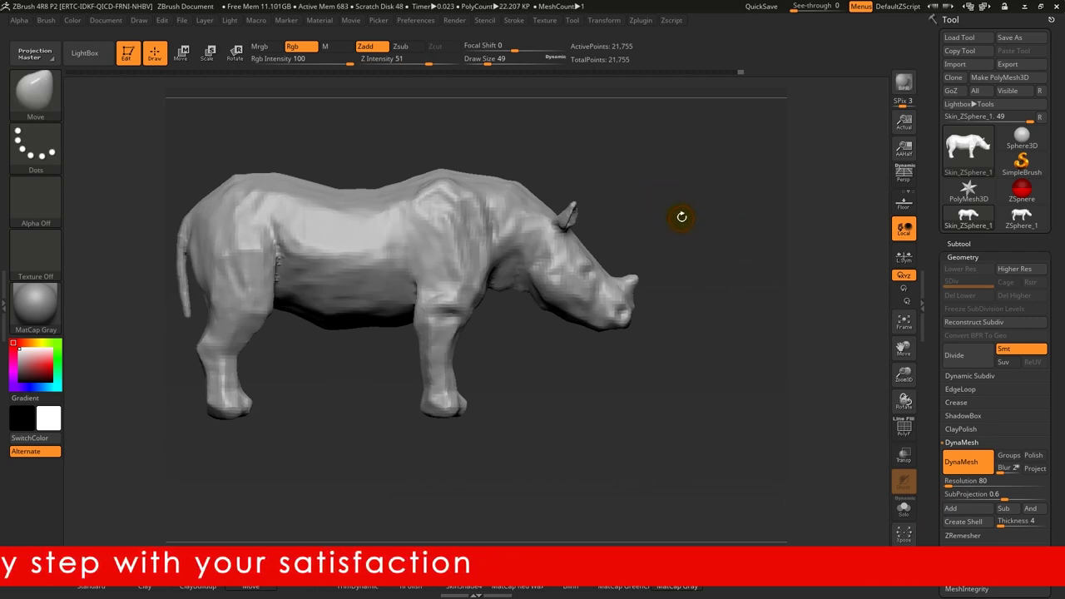
pyautogui.hotkey('ctrl', 'z')
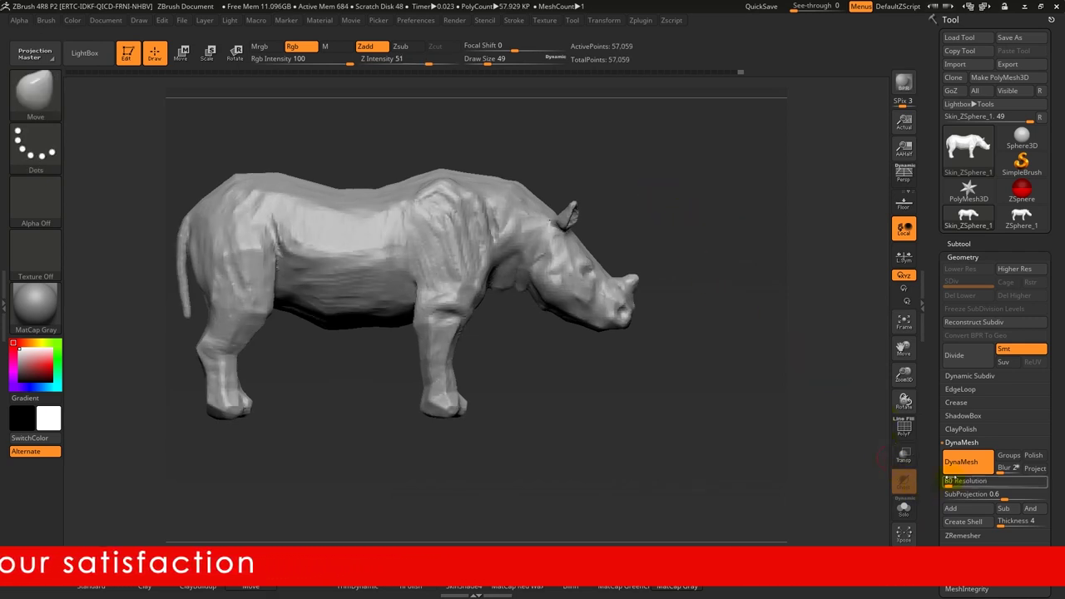
pyautogui.click(950, 481)
pyautogui.write('128')
pyautogui.press('Return')
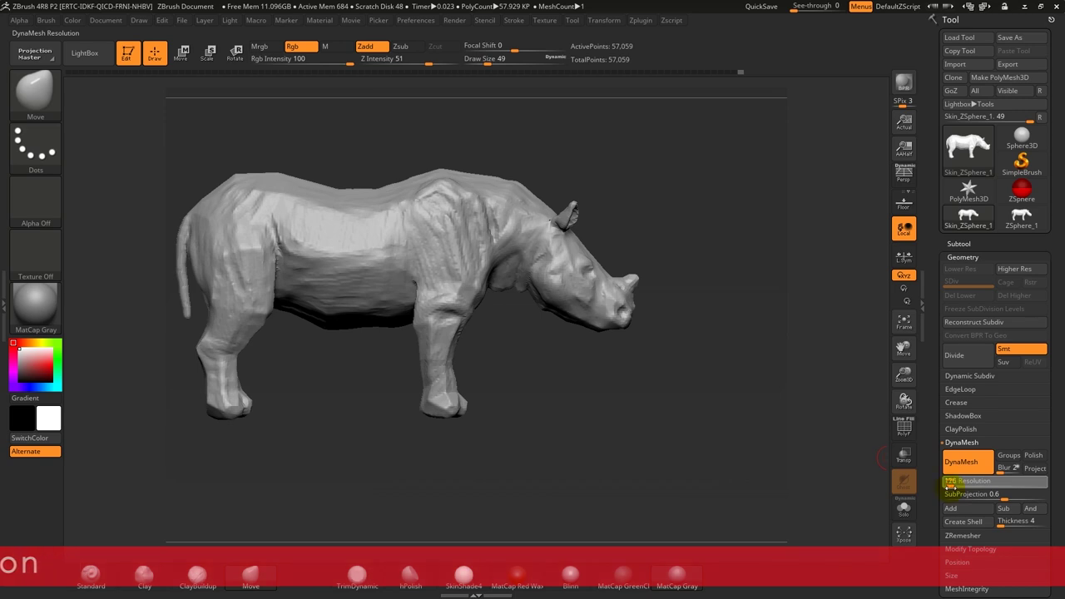
pyautogui.moveTo(950, 481); pyautogui.dragTo(946, 482)
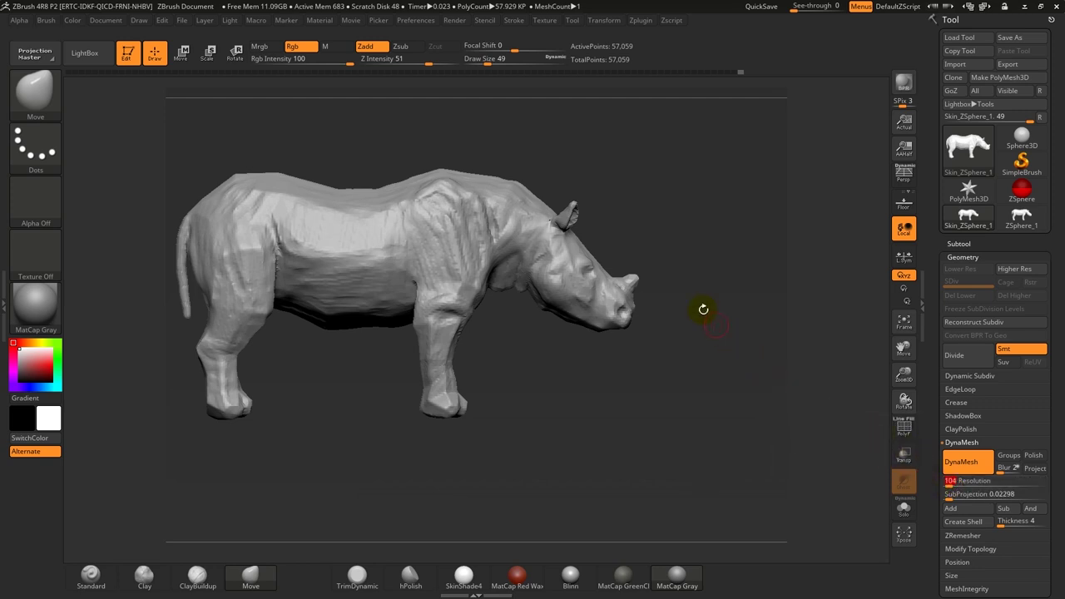
pyautogui.moveTo(951, 484); pyautogui.dragTo(952, 484)
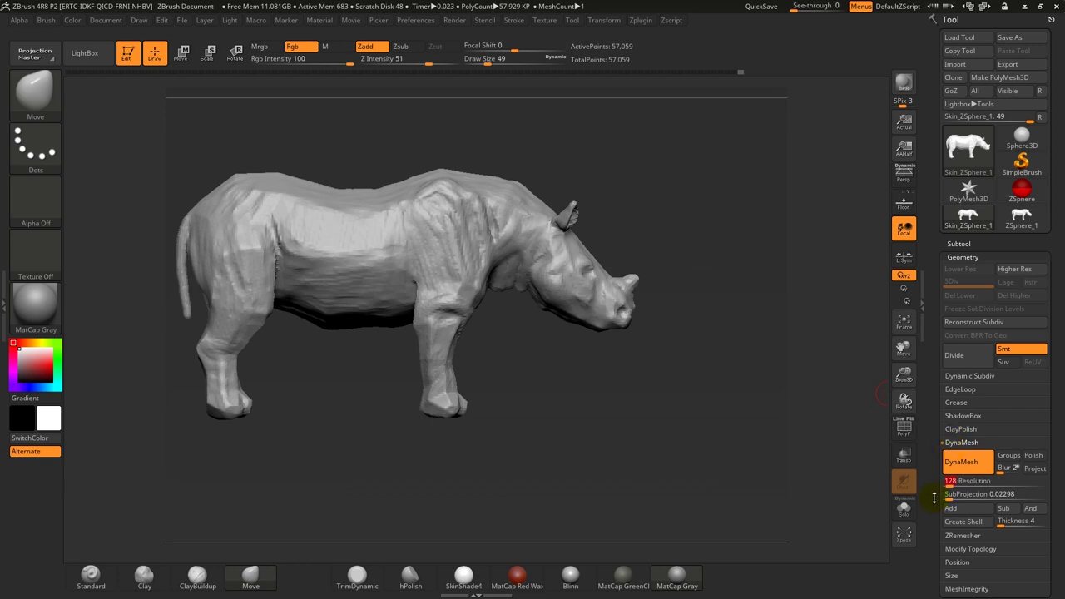
pyautogui.moveTo(677, 238)
pyautogui.keyDown('shift'); pyautogui.mouseDown()
pyautogui.moveTo(697, 190)
pyautogui.moveTo(677, 152)
pyautogui.mouseUp(); pyautogui.keyUp('shift')
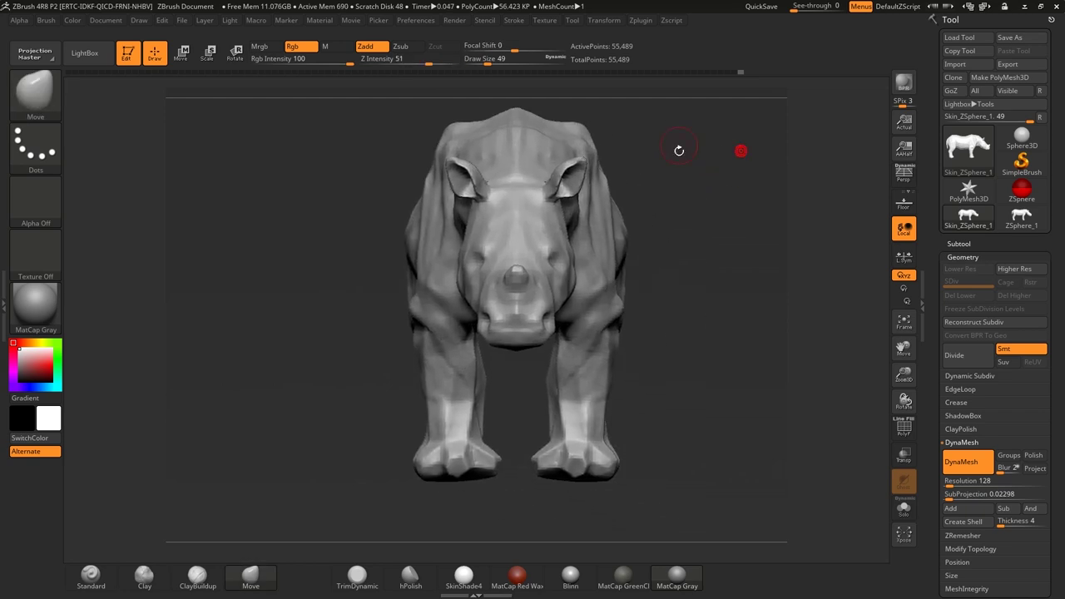
# - Smooth the rhino's flank and back, checking it from side, front and top views
pyautogui.keyDown('shift'); pyautogui.moveTo(368, 380); pyautogui.dragTo(381, 376); pyautogui.keyUp('shift')
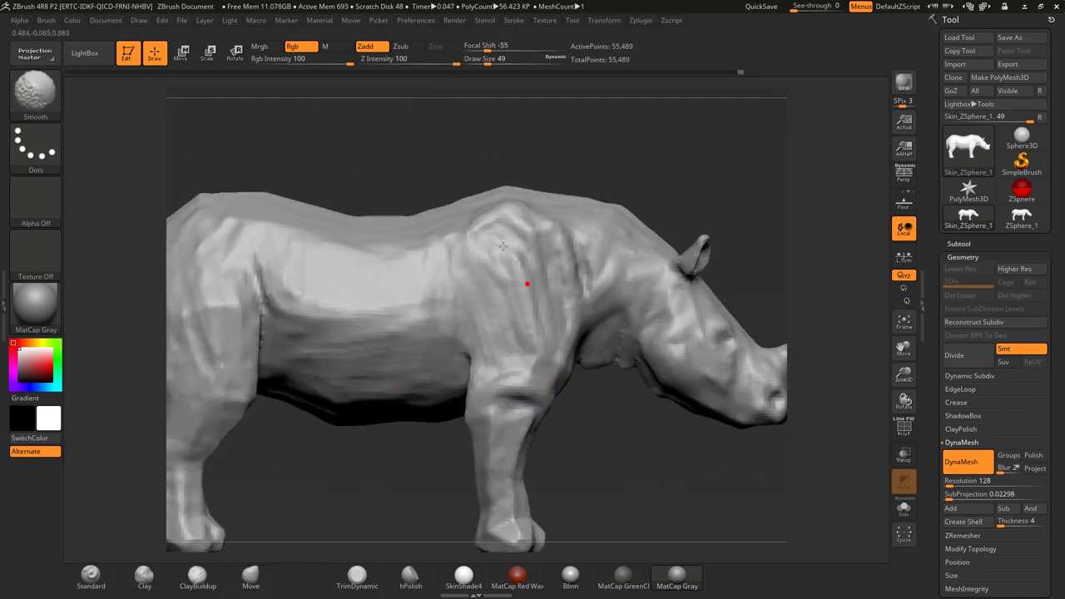
pyautogui.keyDown('shift'); pyautogui.moveTo(592, 439); pyautogui.dragTo(614, 346); pyautogui.keyUp('shift')
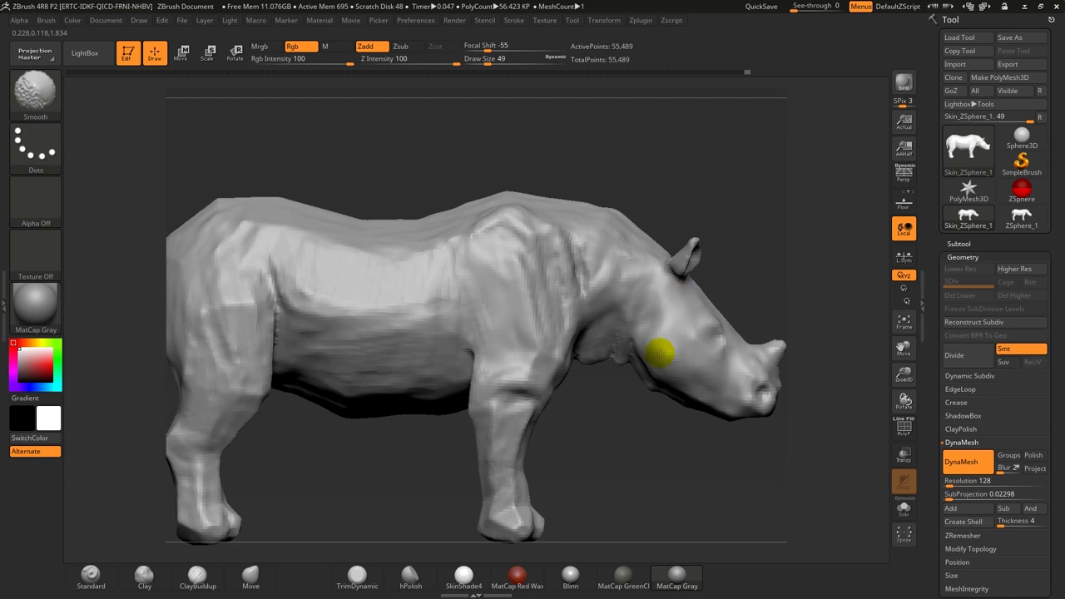
pyautogui.moveTo(760, 274); pyautogui.dragTo(726, 379)
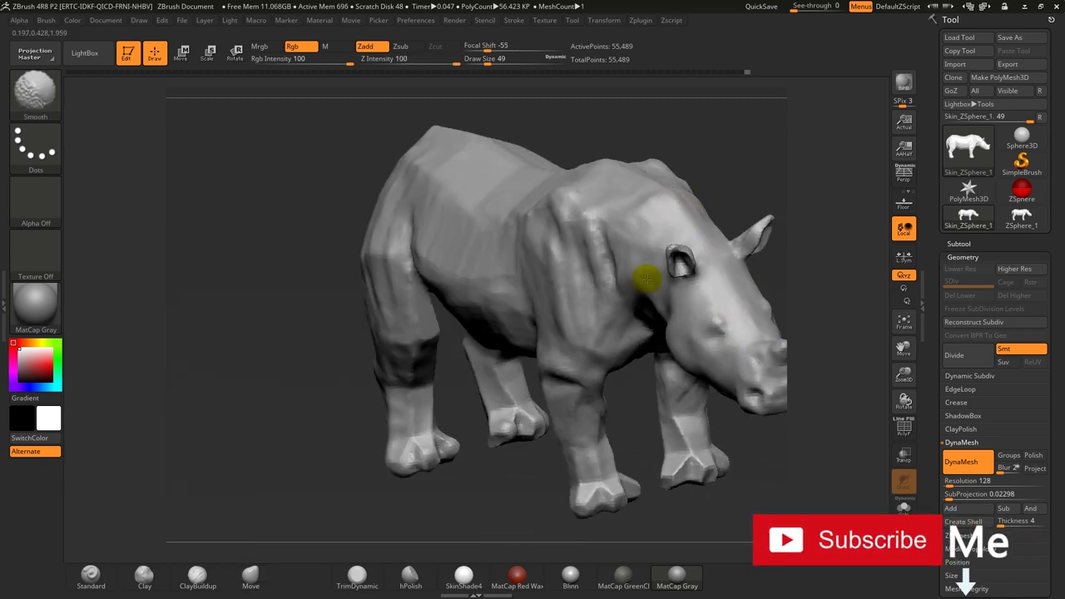
pyautogui.moveTo(732, 177); pyautogui.dragTo(677, 225)
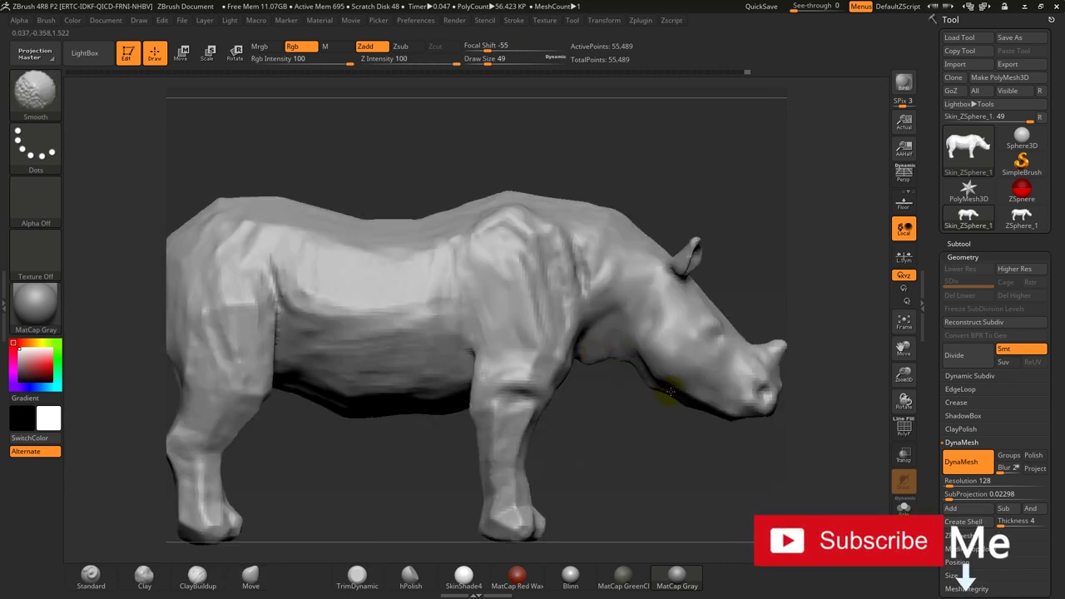
pyautogui.moveTo(742, 435); pyautogui.dragTo(723, 397)
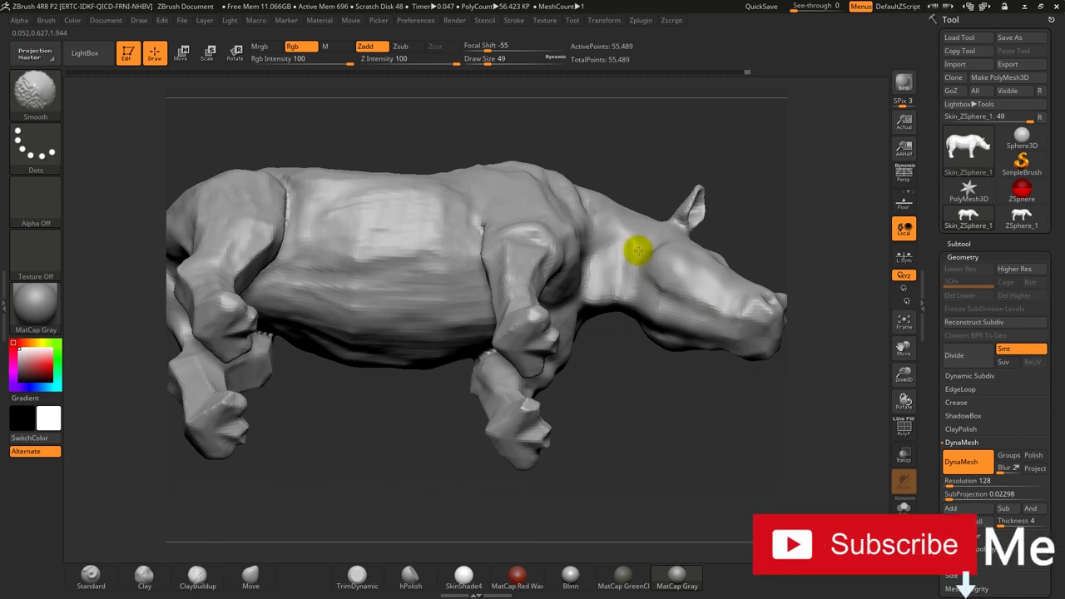
pyautogui.moveTo(724, 285); pyautogui.dragTo(576, 240)
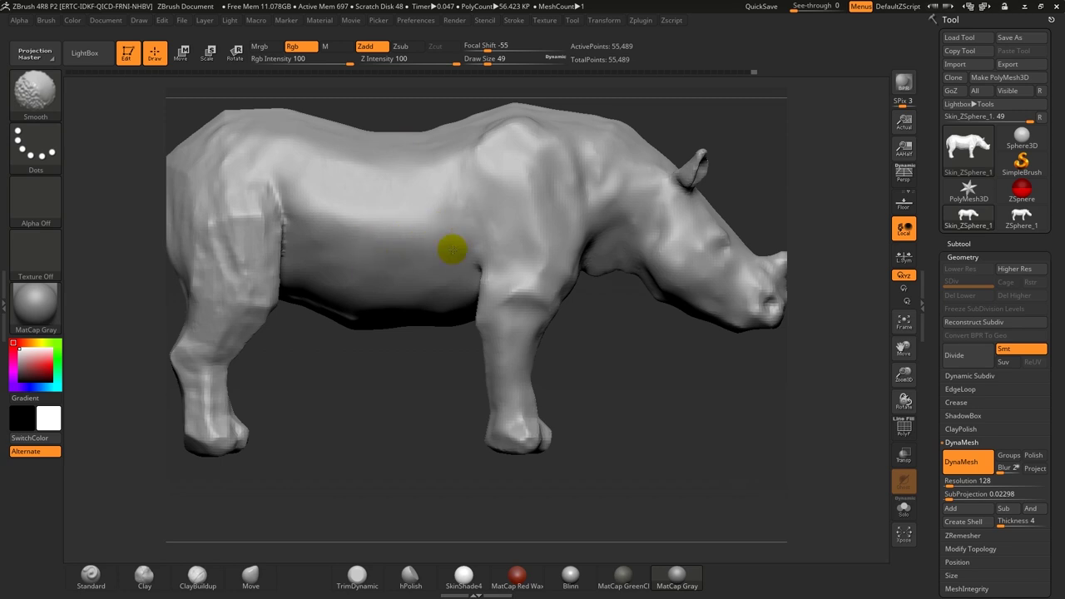
pyautogui.moveTo(391, 344); pyautogui.dragTo(452, 369)
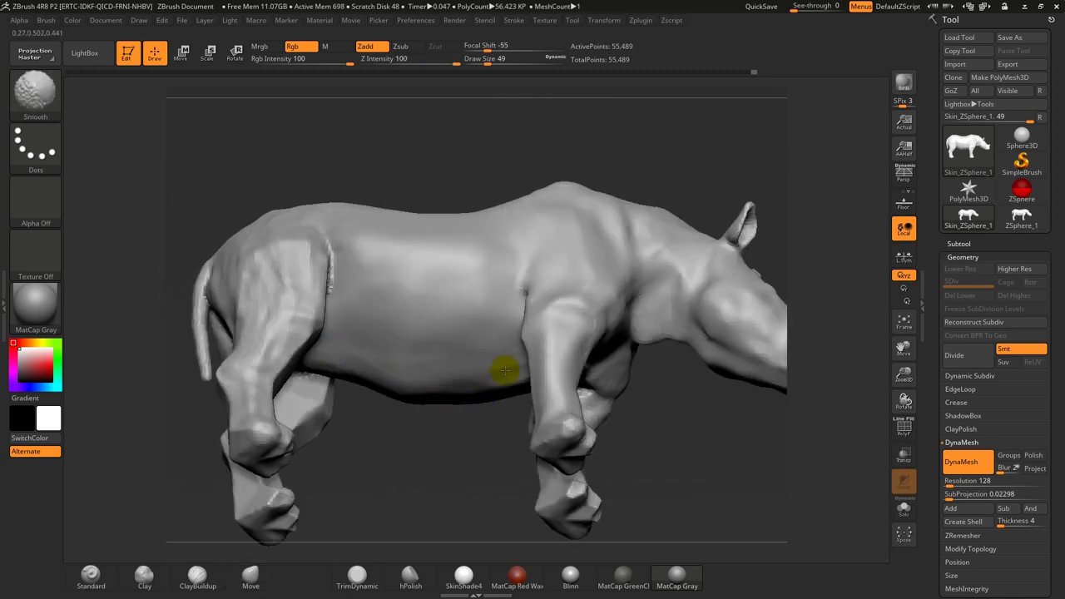
# - Enlarge the Smooth brush to size 94 and smooth the back and rump
pyautogui.click(250, 574)
pyautogui.moveTo(423, 391); pyautogui.dragTo(427, 151)
pyautogui.press('space')
pyautogui.press('shift')
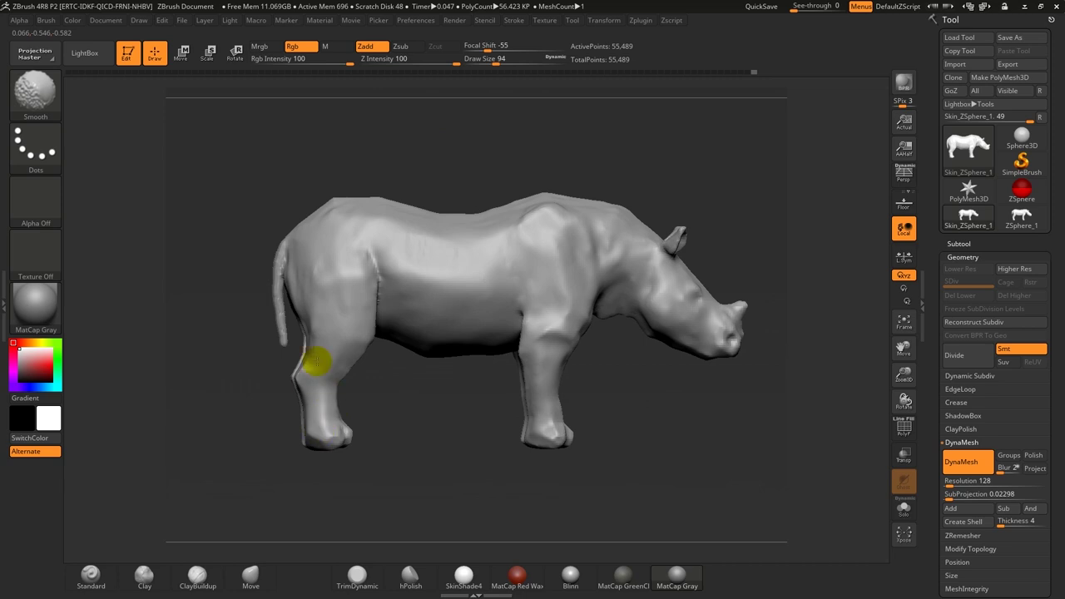
pyautogui.moveTo(398, 125); pyautogui.dragTo(404, 209)
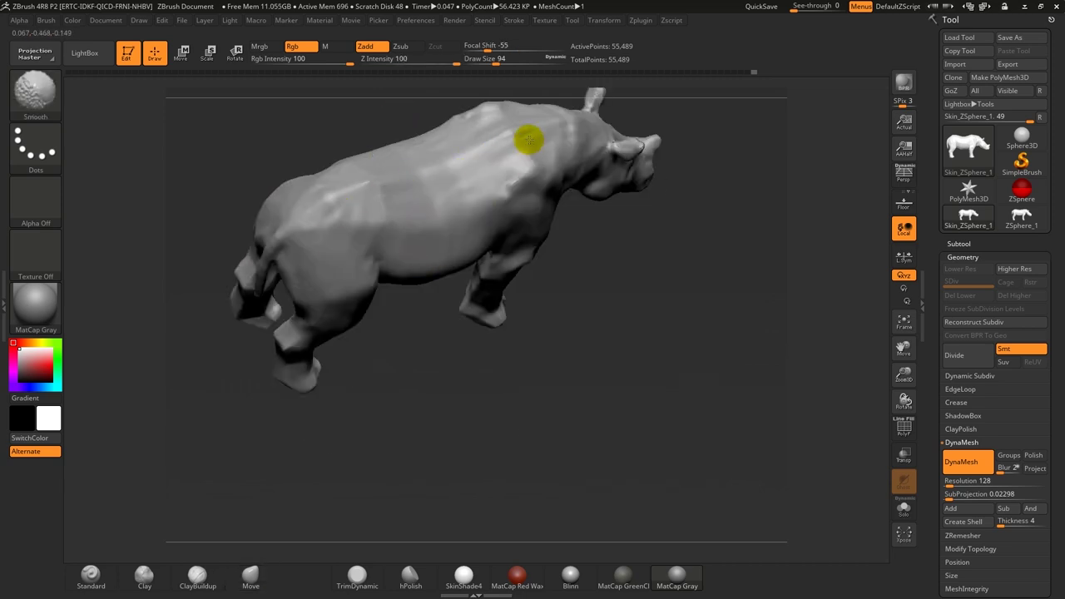
pyautogui.moveTo(602, 334); pyautogui.dragTo(540, 275)
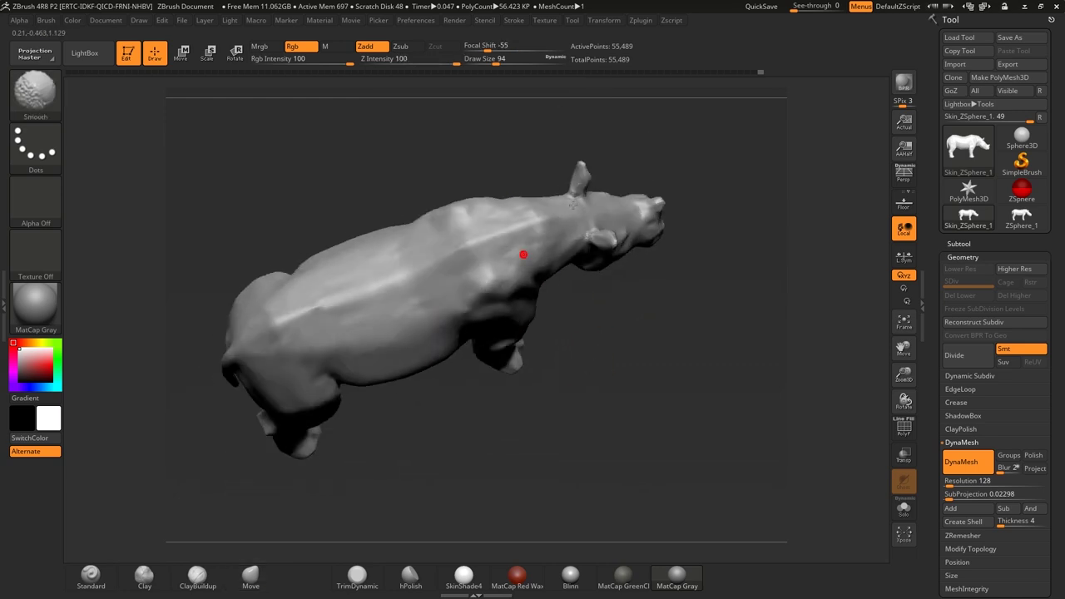
pyautogui.moveTo(617, 370); pyautogui.dragTo(591, 251)
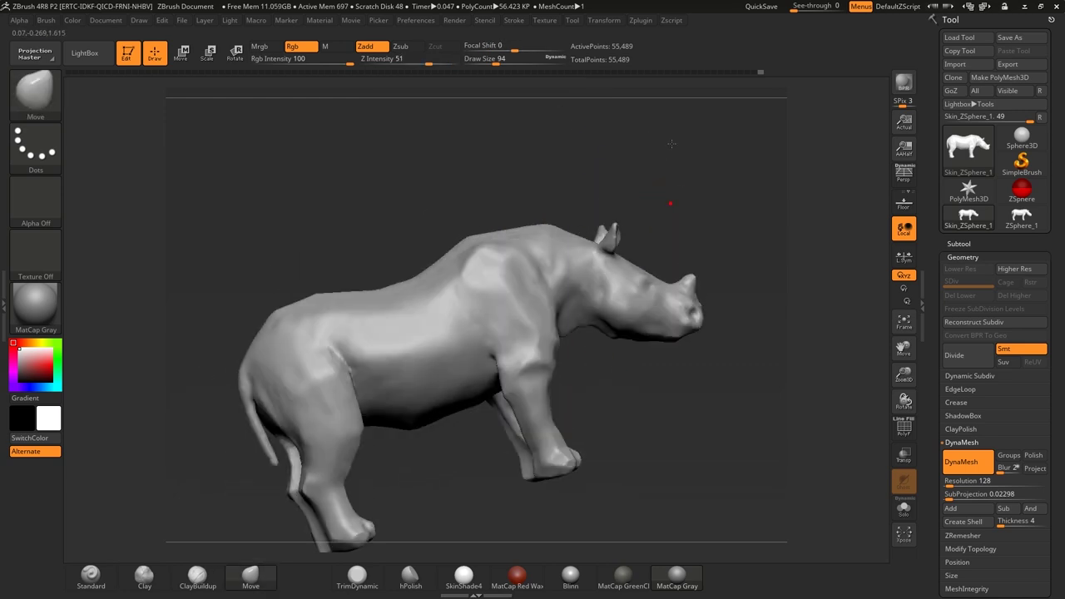
# - Shift-smooth the rhino's hindquarters and back from rear and side views
pyautogui.moveTo(614, 167); pyautogui.dragTo(627, 258)
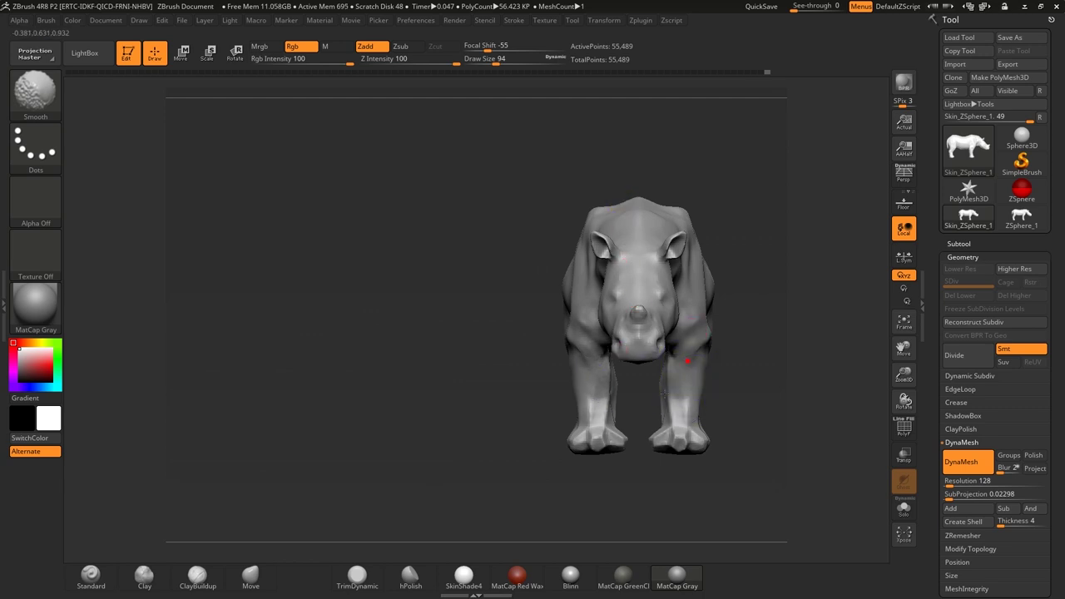
pyautogui.moveTo(761, 377)
pyautogui.mouseDown()
pyautogui.moveTo(684, 376)
pyautogui.moveTo(733, 416)
pyautogui.moveTo(749, 392)
pyautogui.mouseUp()
pyautogui.press('shift')
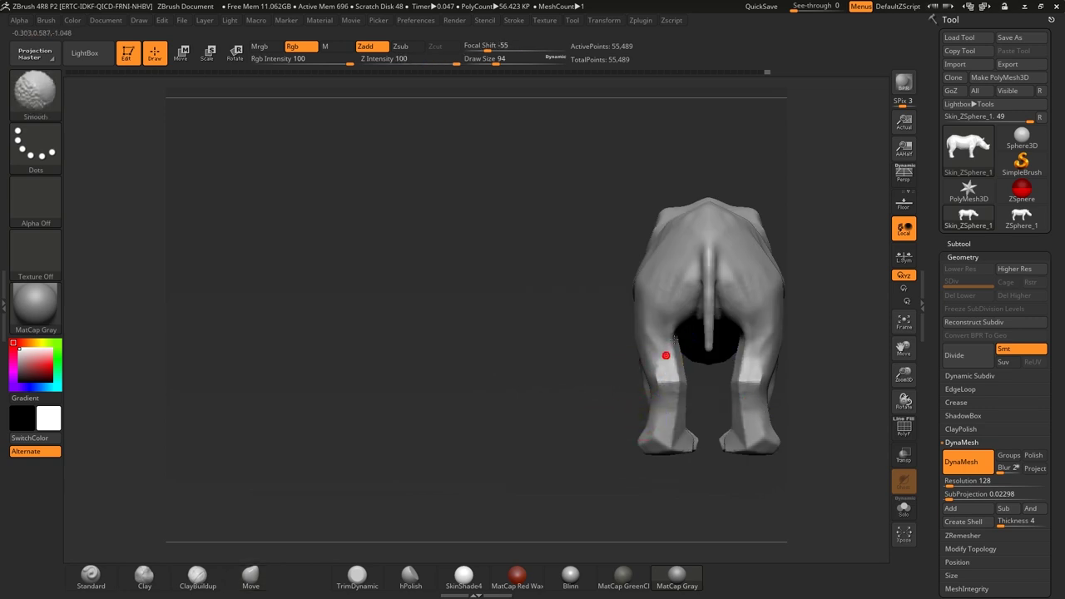
pyautogui.moveTo(674, 496); pyautogui.dragTo(672, 468)
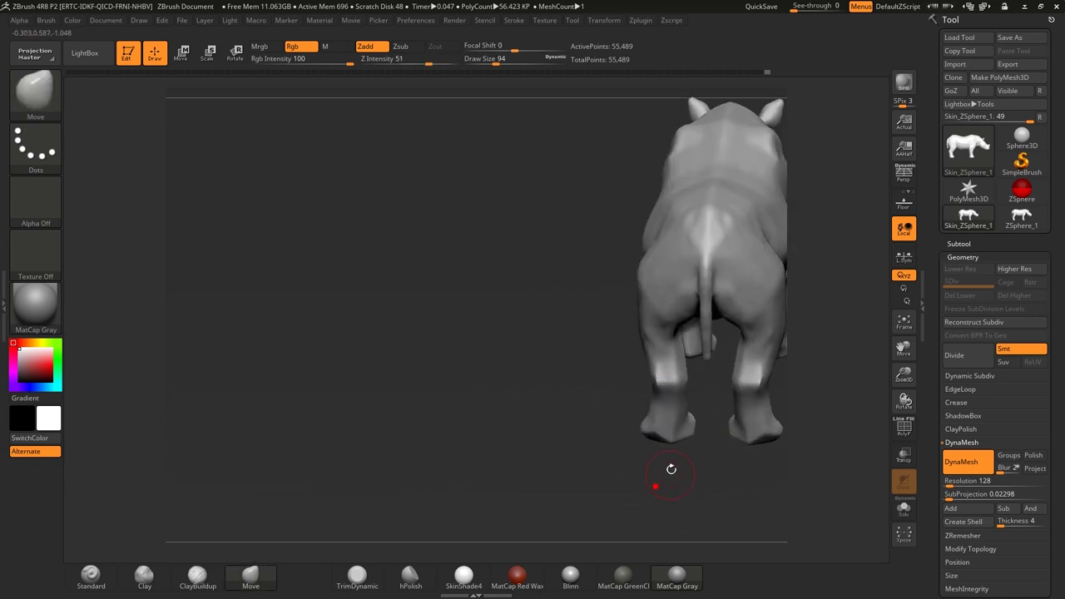
pyautogui.keyDown('shift'); pyautogui.moveTo(693, 275); pyautogui.dragTo(686, 242); pyautogui.keyUp('shift')
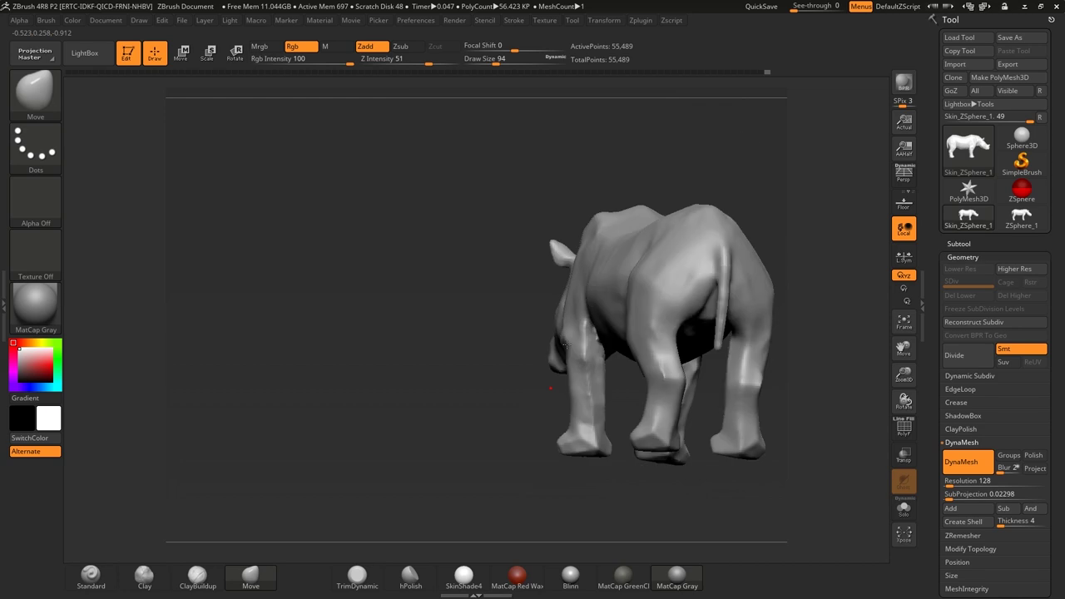
pyautogui.keyDown('shift'); pyautogui.moveTo(589, 390); pyautogui.dragTo(617, 309); pyautogui.keyUp('shift')
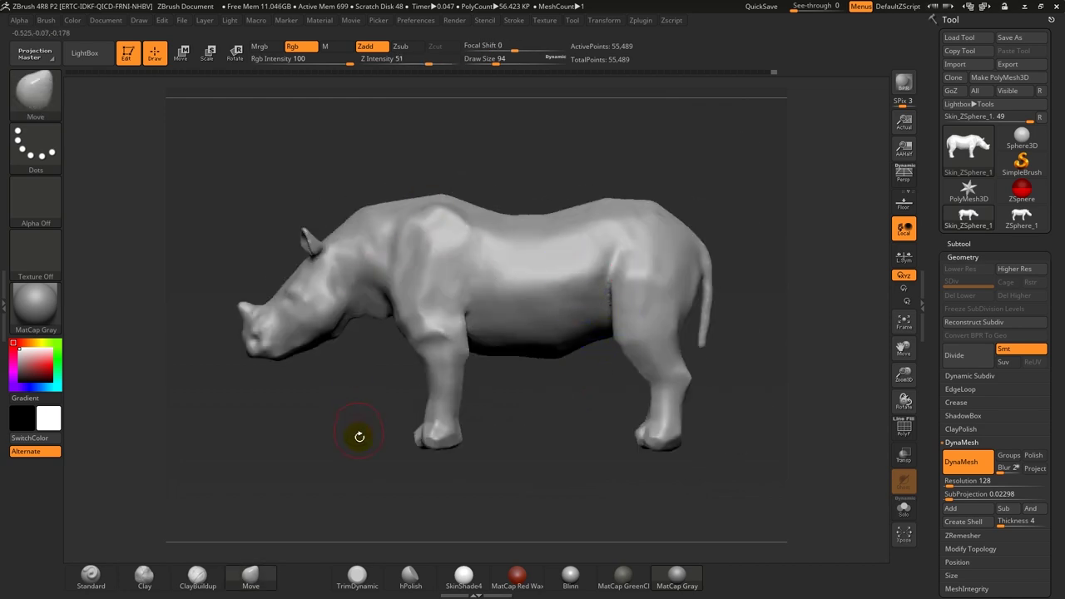
pyautogui.keyDown('alt'); pyautogui.moveTo(357, 438); pyautogui.dragTo(420, 457); pyautogui.keyUp('alt')
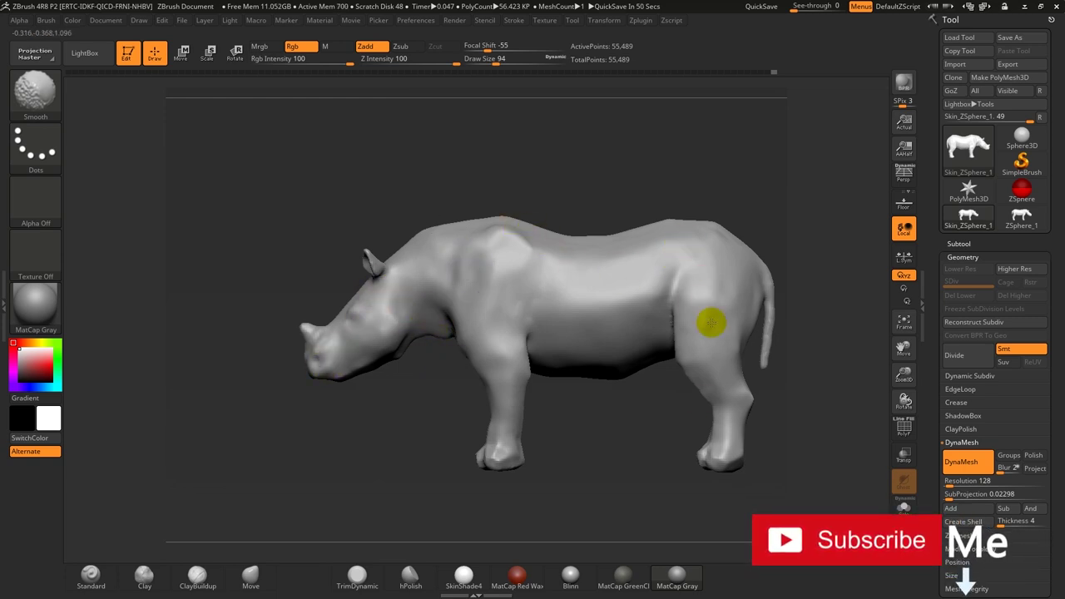
# - Enlarge the brush to 207, then 268, and smooth the neck and jaw
pyautogui.moveTo(542, 174)
pyautogui.mouseDown()
pyautogui.moveTo(577, 133)
pyautogui.moveTo(619, 163)
pyautogui.mouseUp()
pyautogui.press('space')
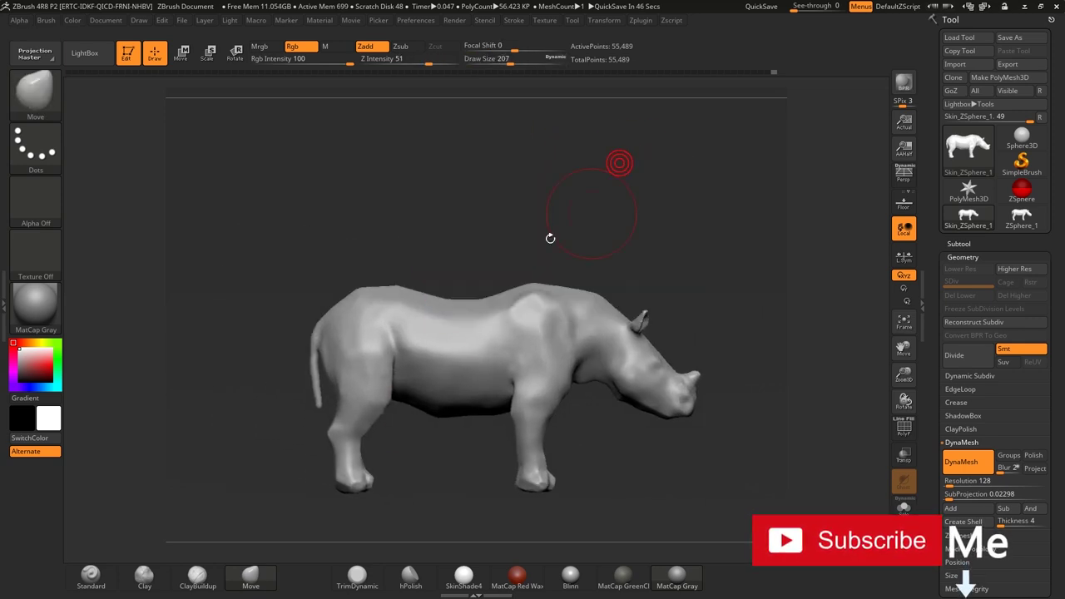
pyautogui.press('space')
pyautogui.moveTo(463, 275)
pyautogui.mouseDown()
pyautogui.moveTo(500, 274)
pyautogui.moveTo(443, 298)
pyautogui.mouseUp()
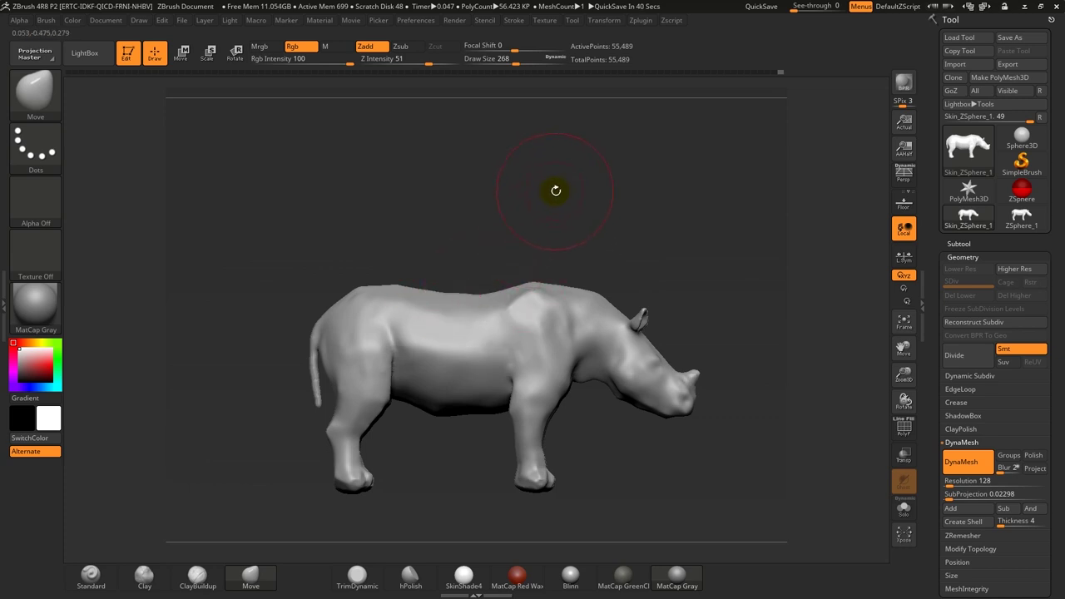
# - Reduce the brush size to 192 then 163 and smooth the shoulder bulge
pyautogui.press('space')
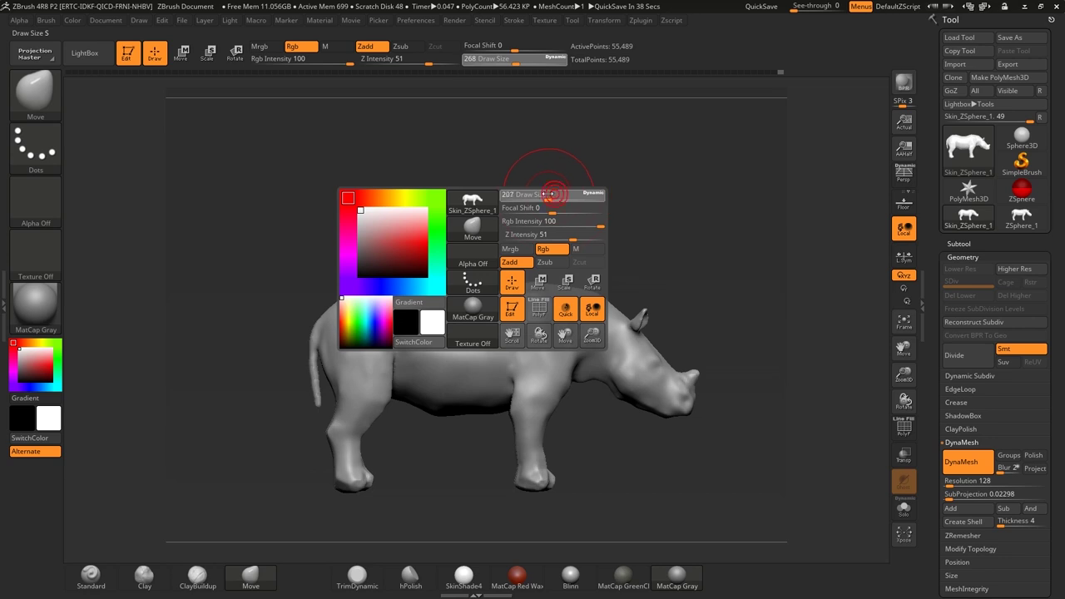
pyautogui.moveTo(550, 193); pyautogui.dragTo(545, 194)
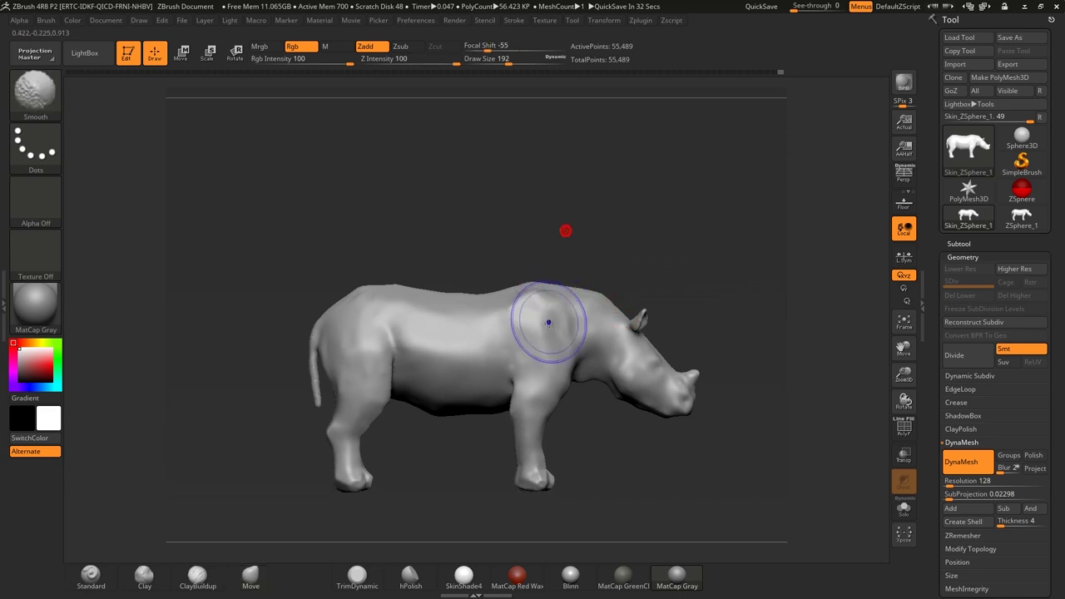
pyautogui.moveTo(549, 332); pyautogui.dragTo(613, 209, button='right')
pyautogui.moveTo(620, 241); pyautogui.dragTo(604, 240)
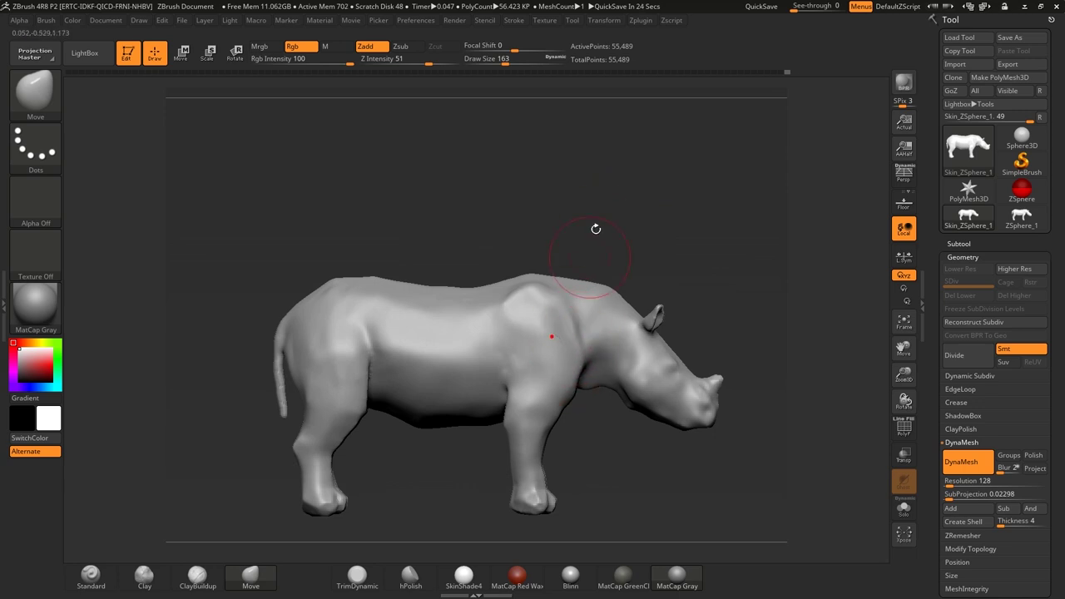
pyautogui.moveTo(595, 228); pyautogui.dragTo(582, 337, button='right')
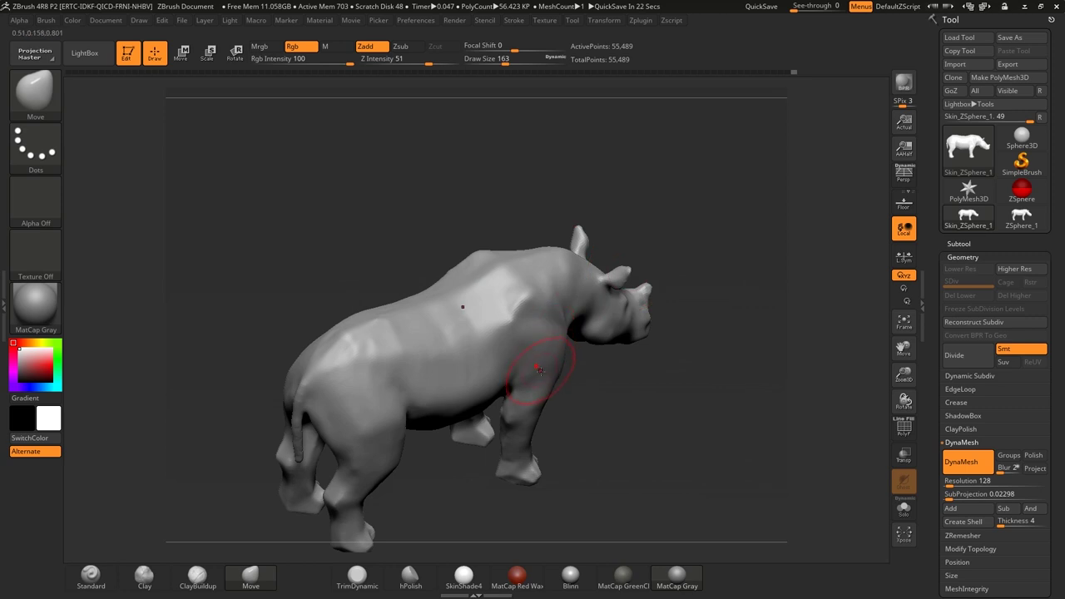
pyautogui.moveTo(586, 412)
pyautogui.mouseDown()
pyautogui.moveTo(529, 366)
pyautogui.moveTo(535, 352)
pyautogui.moveTo(516, 347)
pyautogui.mouseUp()
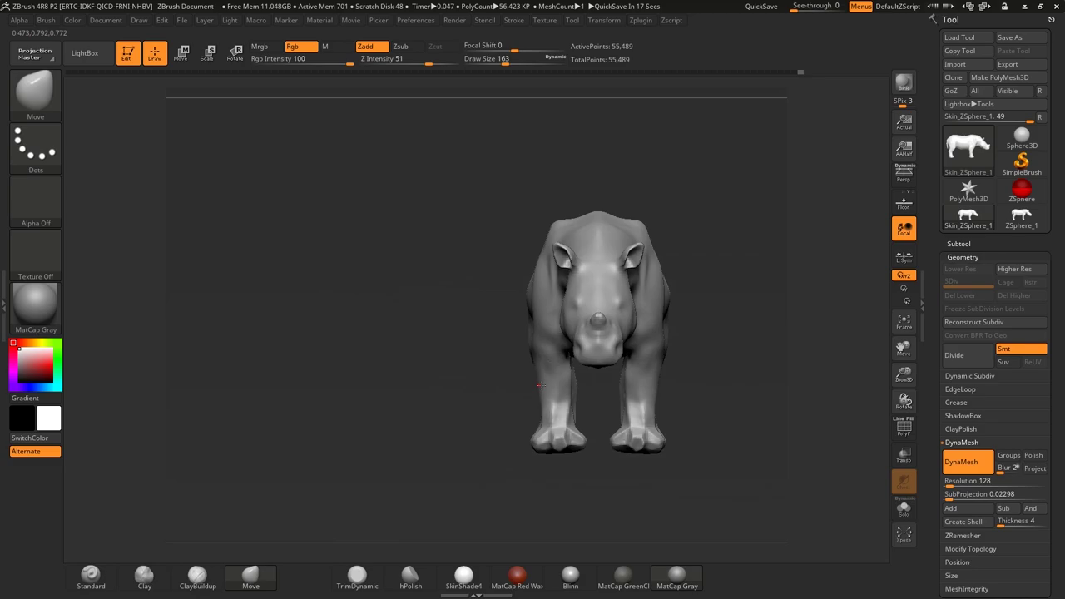